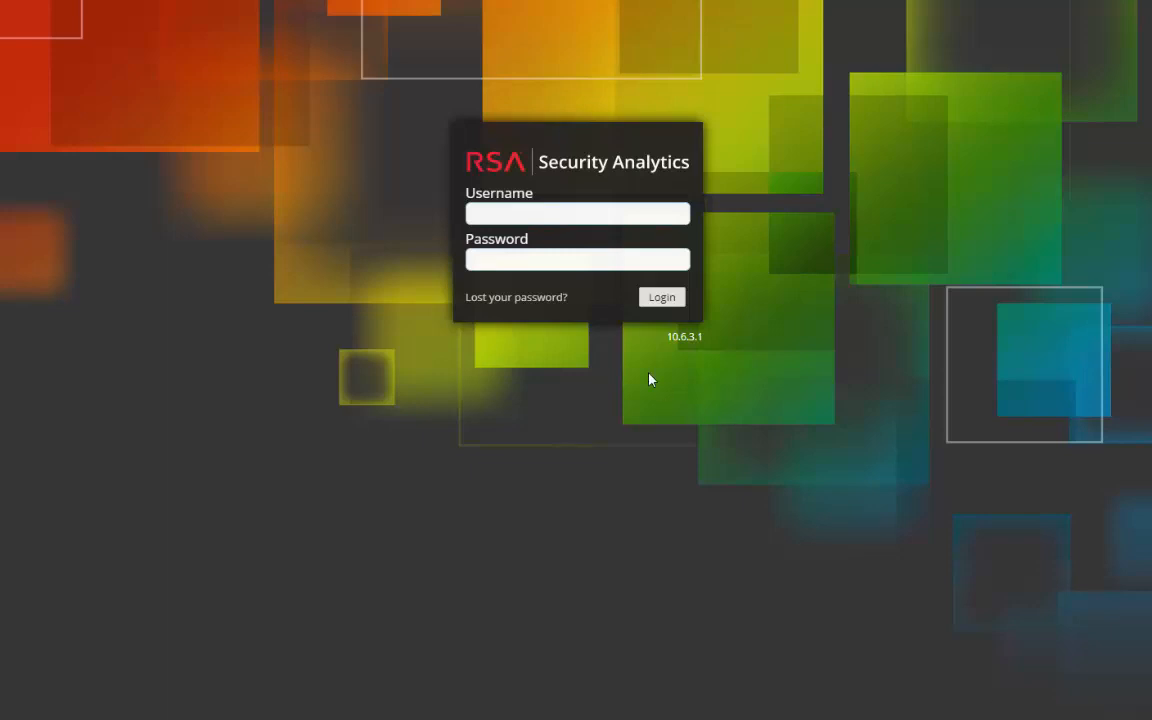
Step: Log in with the administrator username and password to reach the Daily Operations Dashboard
click(587, 211)
text(admin)
key(Tab)
text(netwitness)
key(Return)
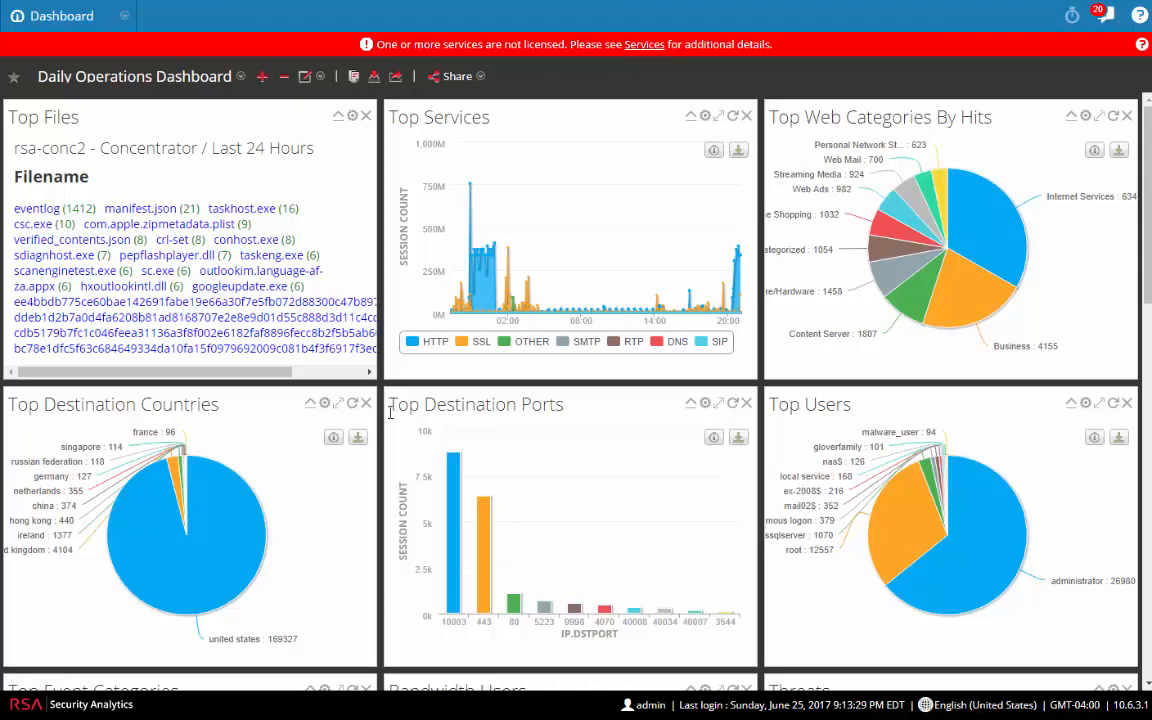
Step: Go to Administration > Services and open the rsa-vlc - Log Collector service
click(70, 20)
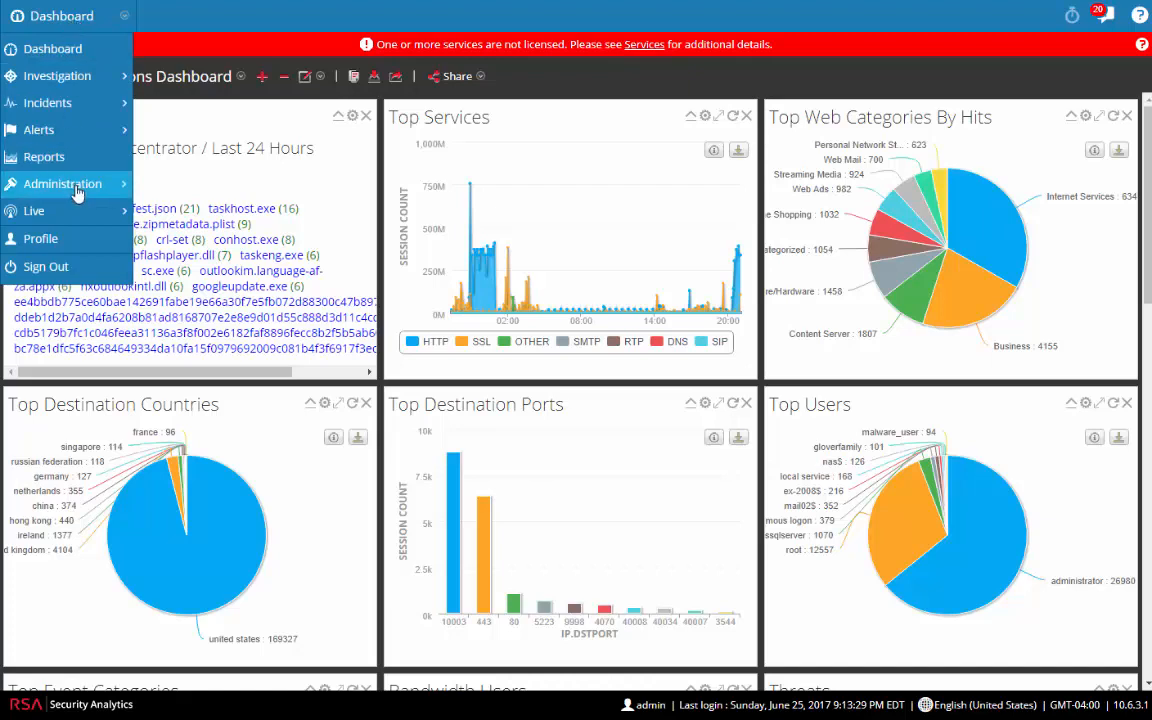
mouse_move(78, 185)
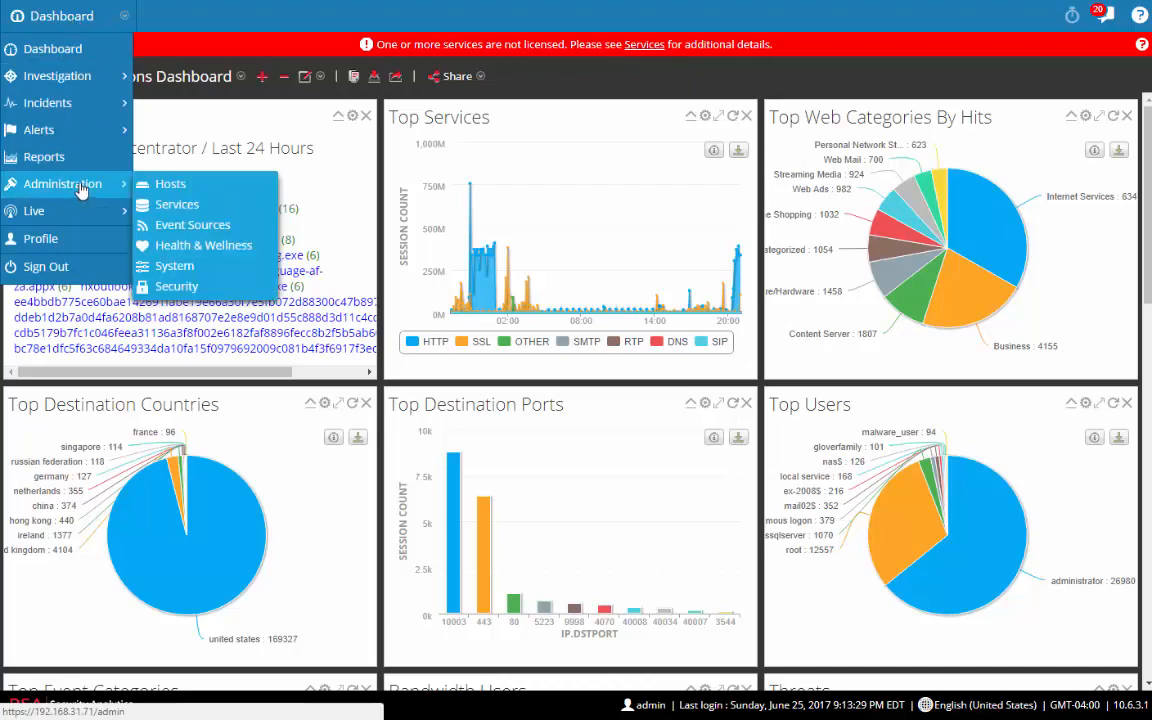
click(172, 206)
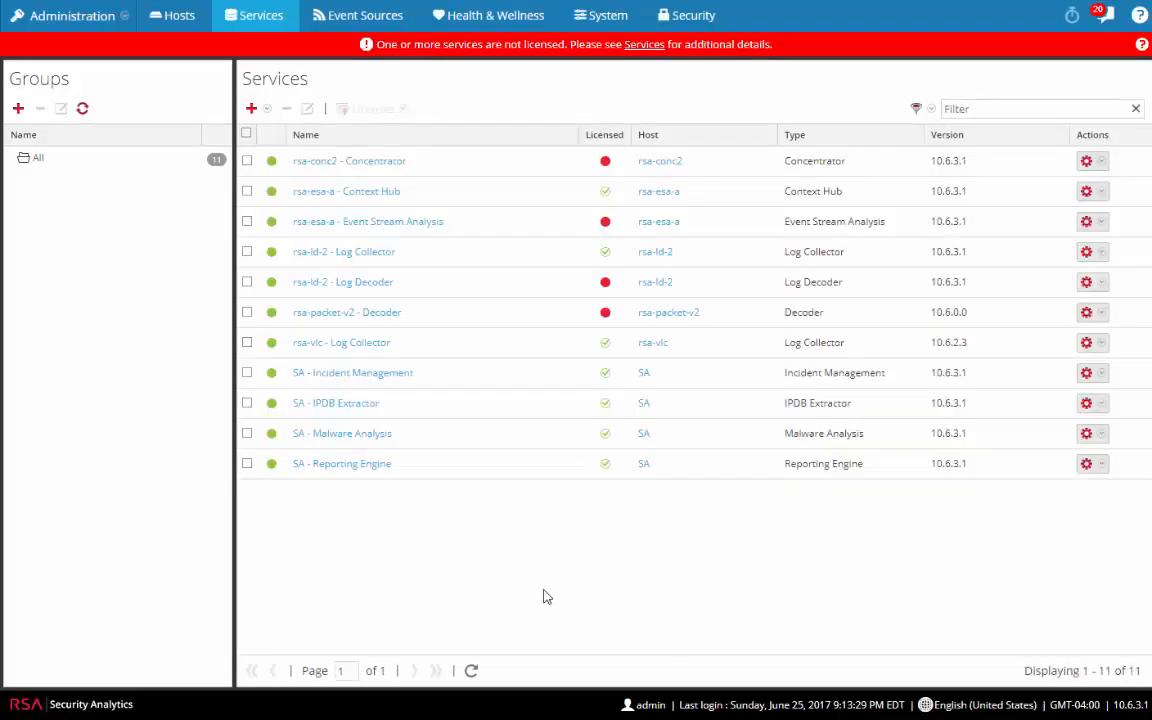
click(366, 343)
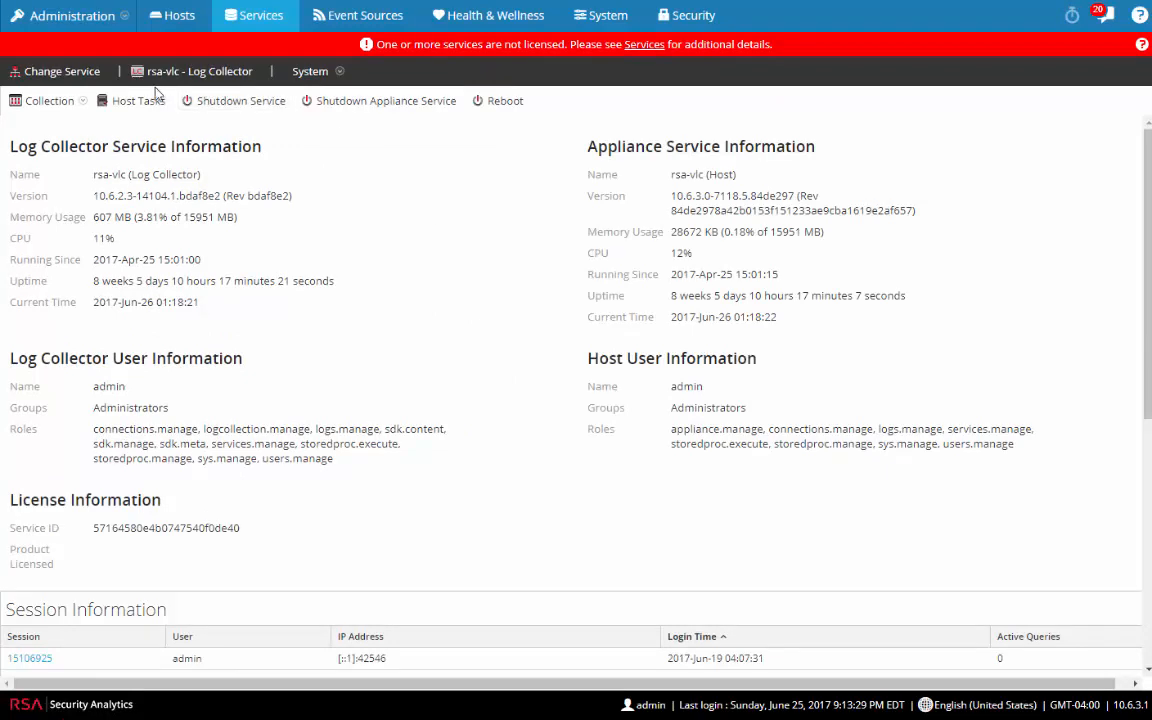
Step: Browse the collection types in the Collection menu, then bring up the System options
click(48, 101)
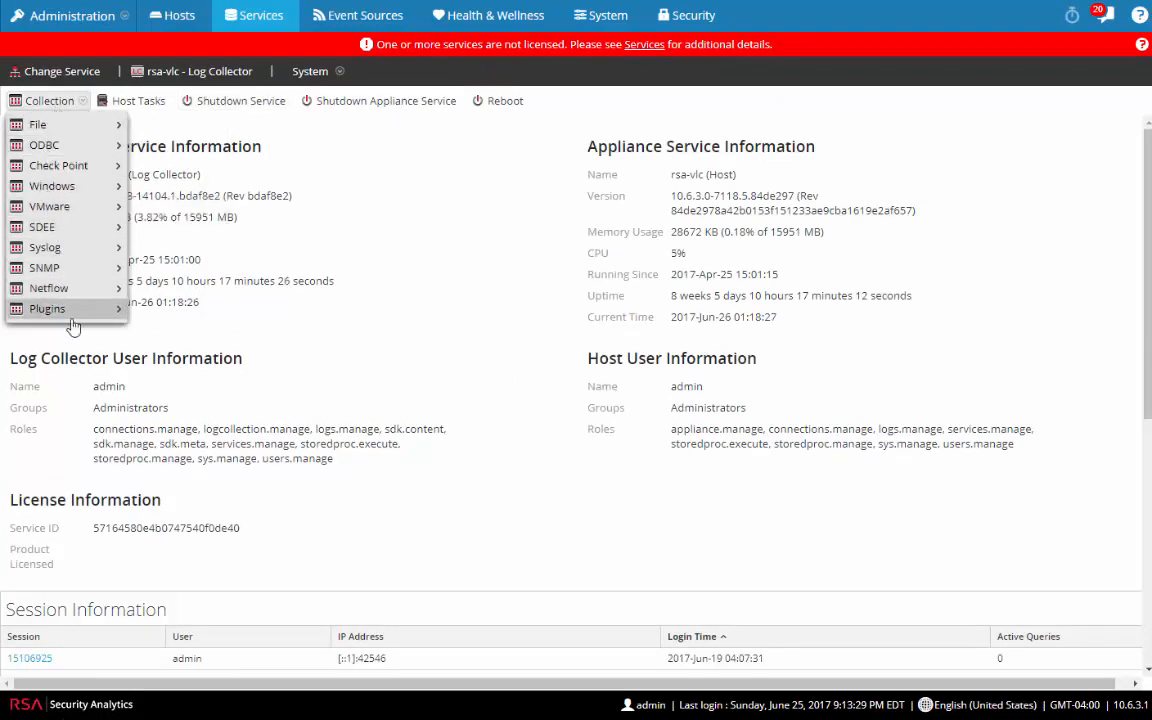
mouse_move(66, 131)
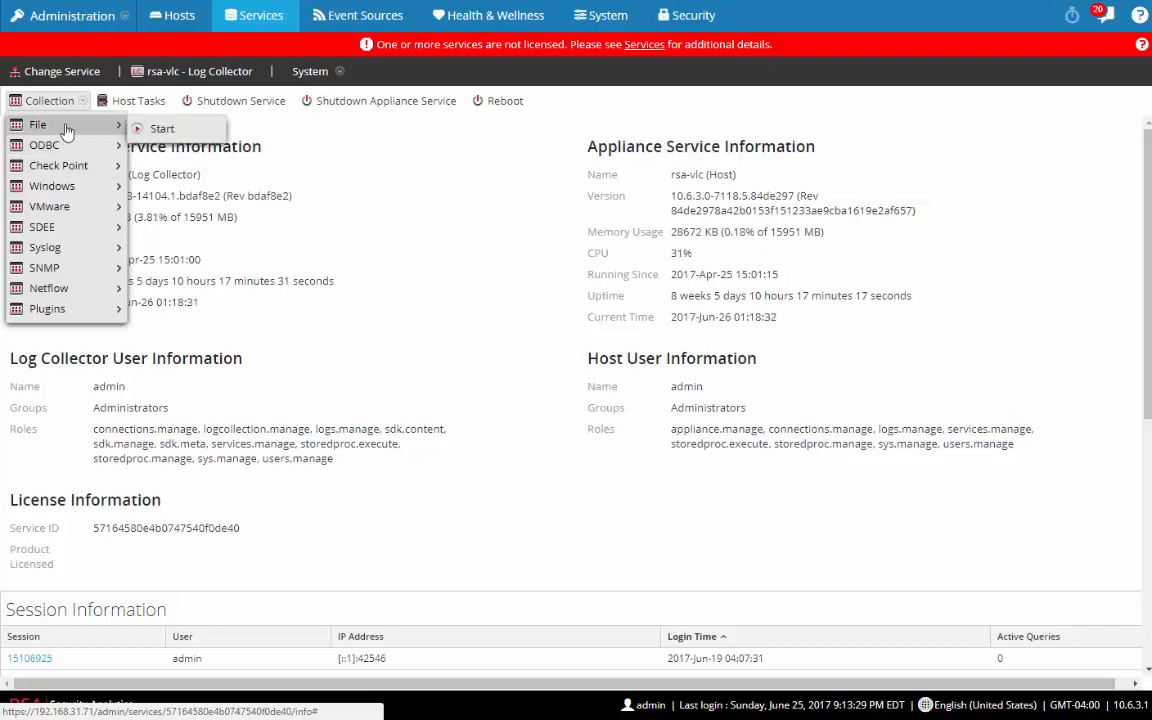
mouse_move(66, 155)
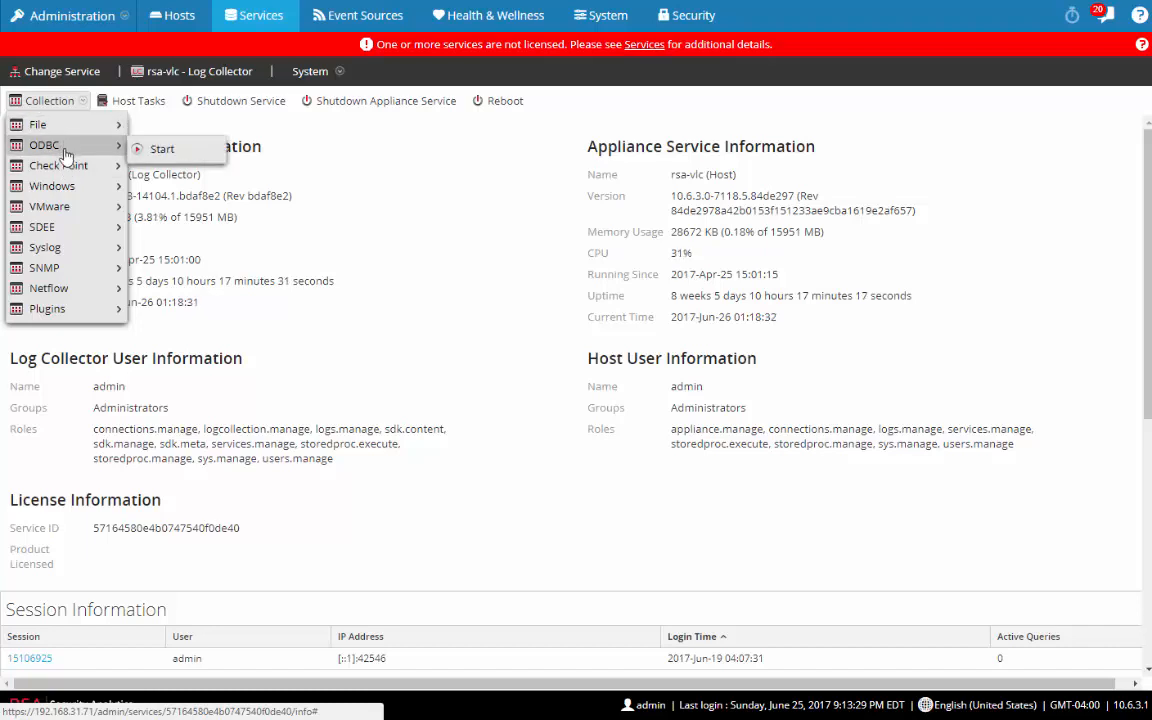
mouse_move(71, 190)
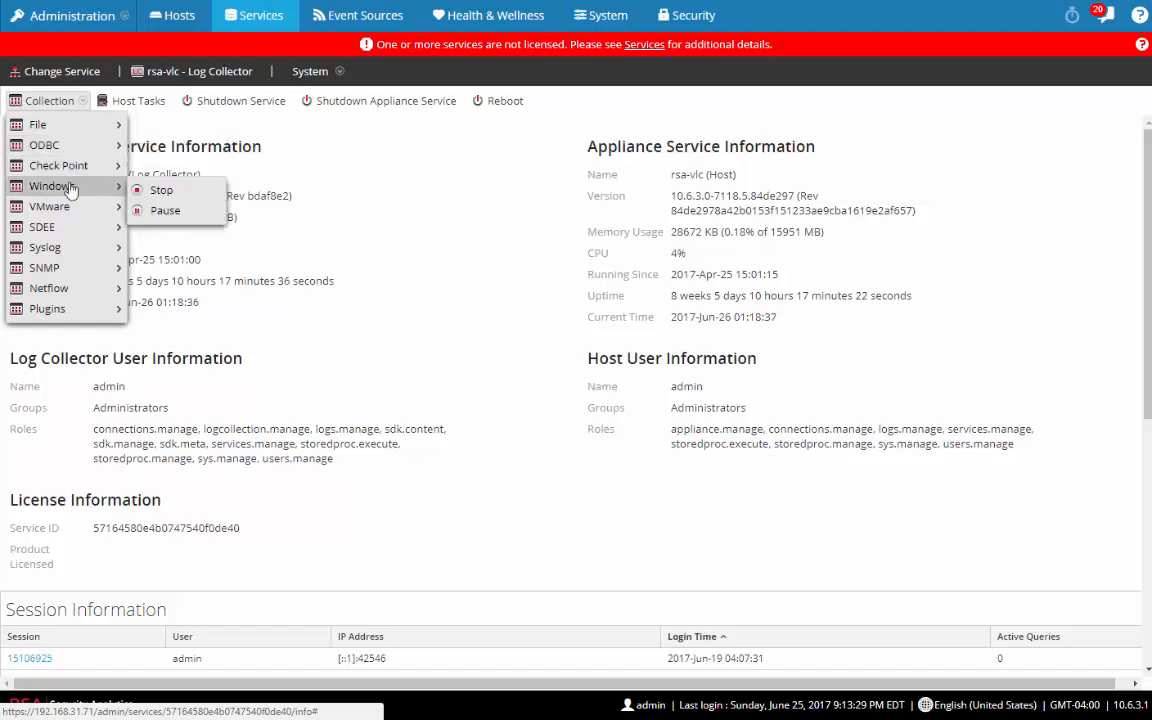
mouse_move(71, 215)
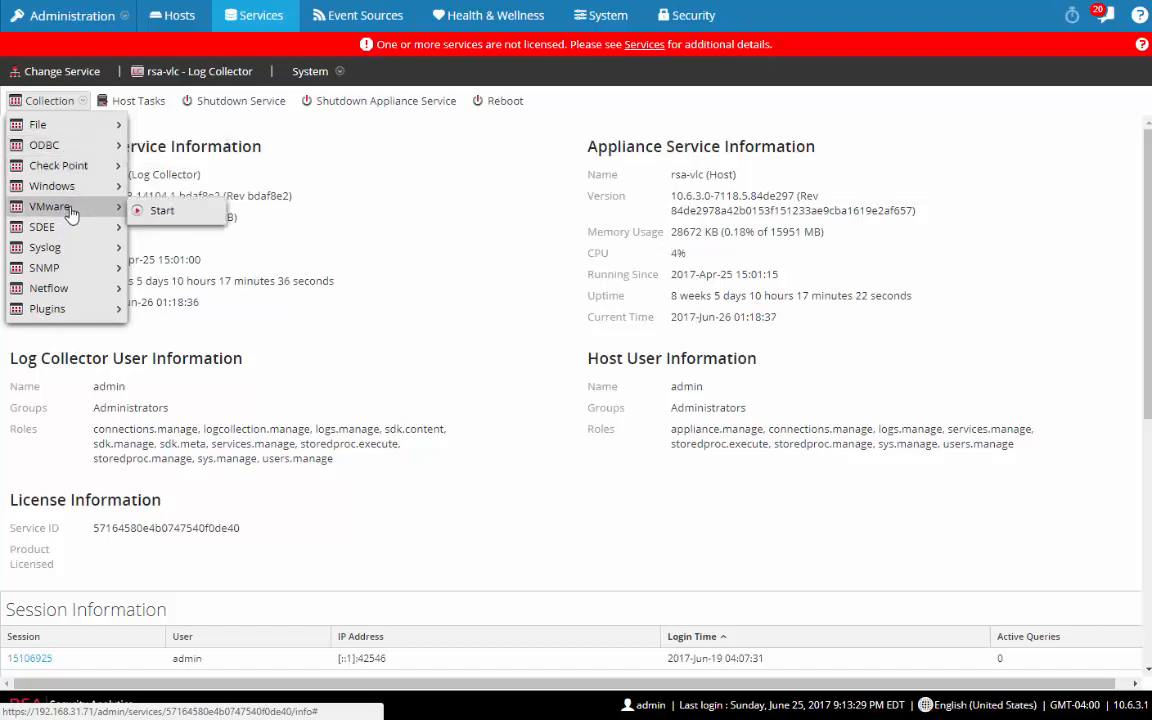
click(310, 72)
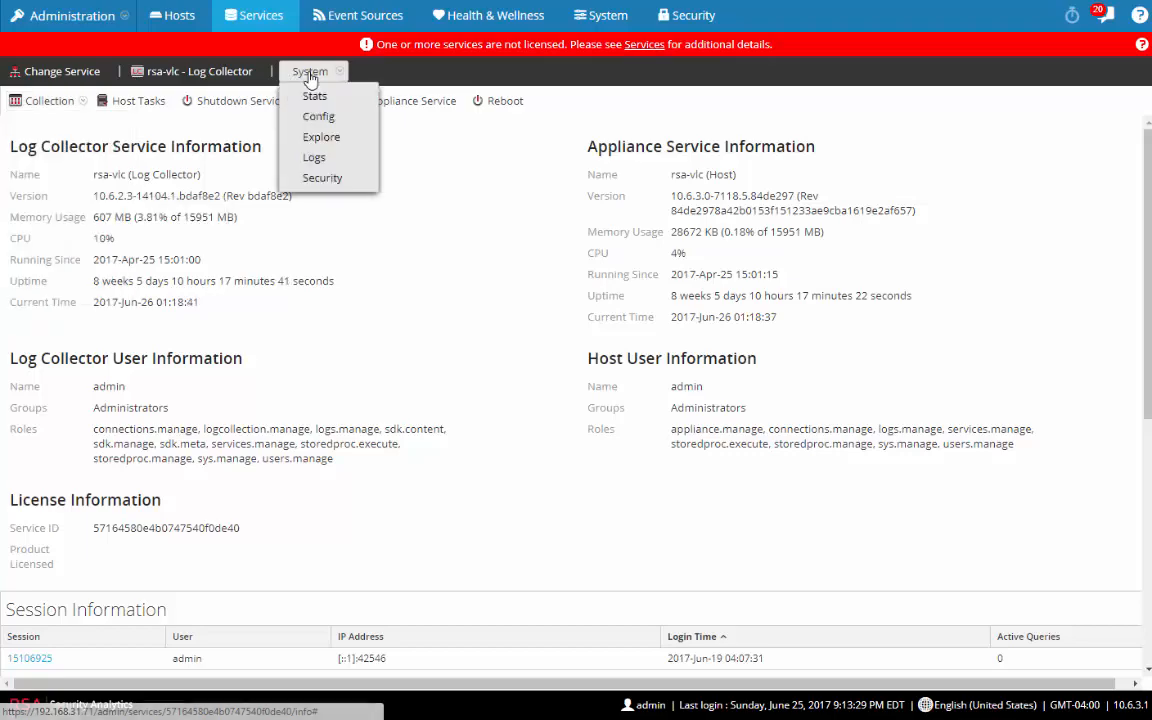
Step: Open the Log Collector's Config page and switch to its Event Sources tab
click(318, 118)
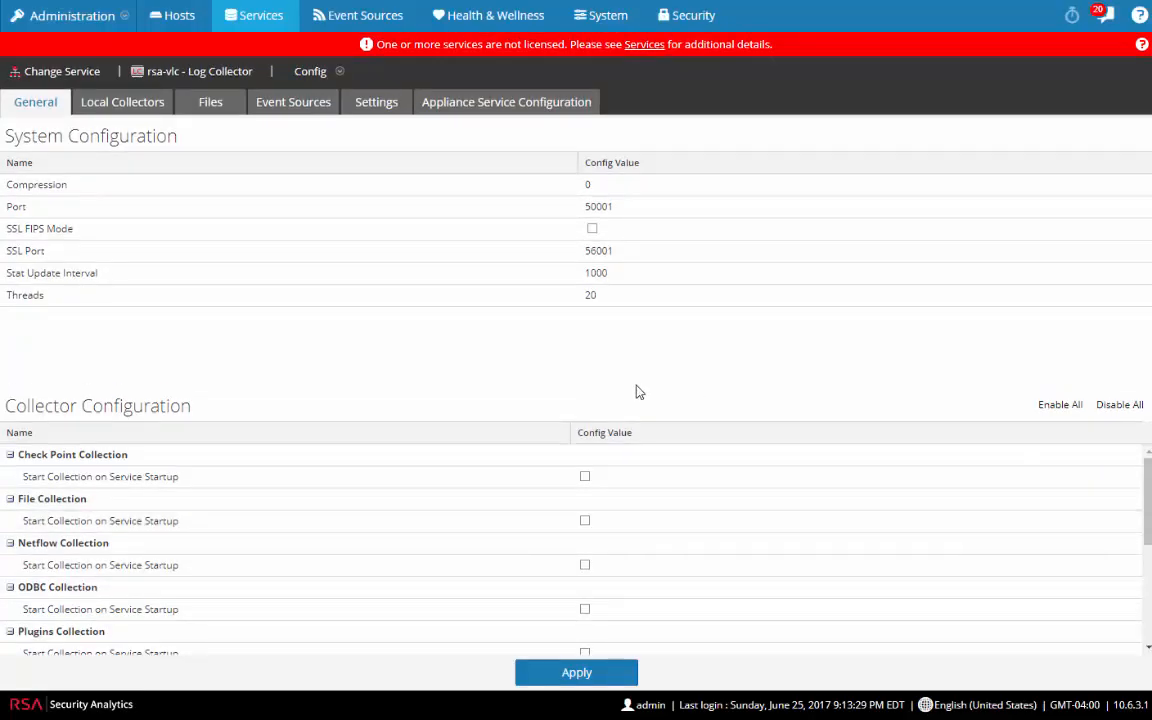
click(282, 109)
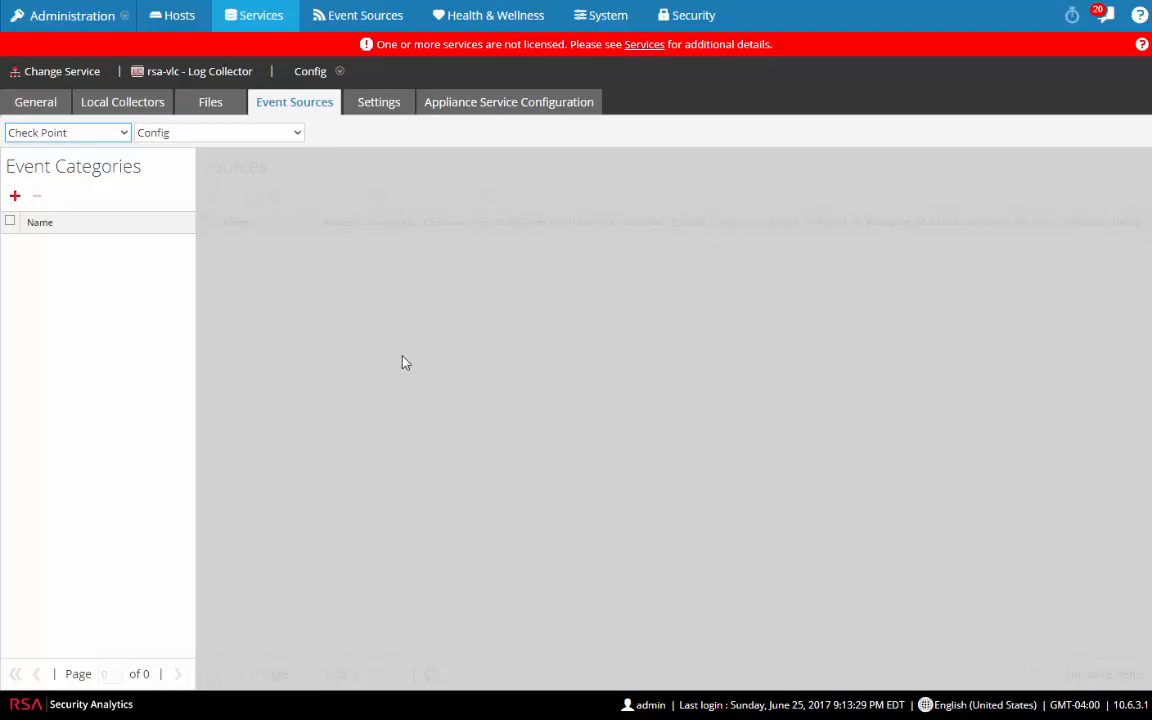
Step: Choose the Syslog event source type and add the syslog-udp event category
click(123, 134)
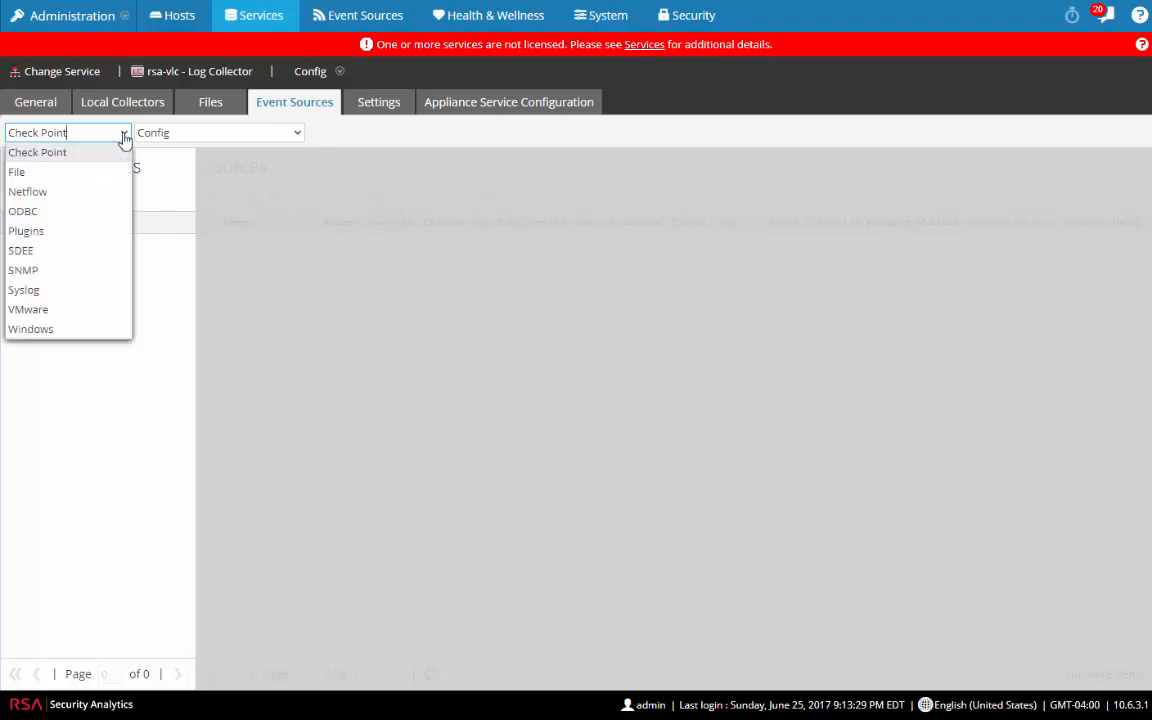
click(36, 291)
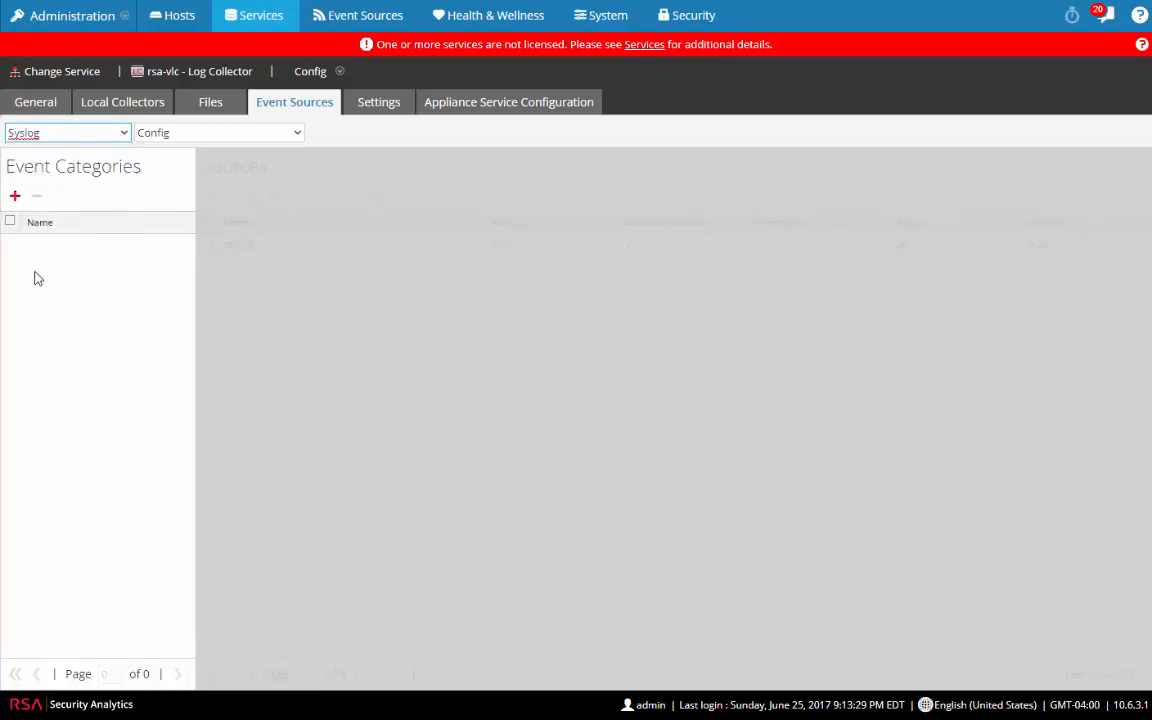
click(15, 197)
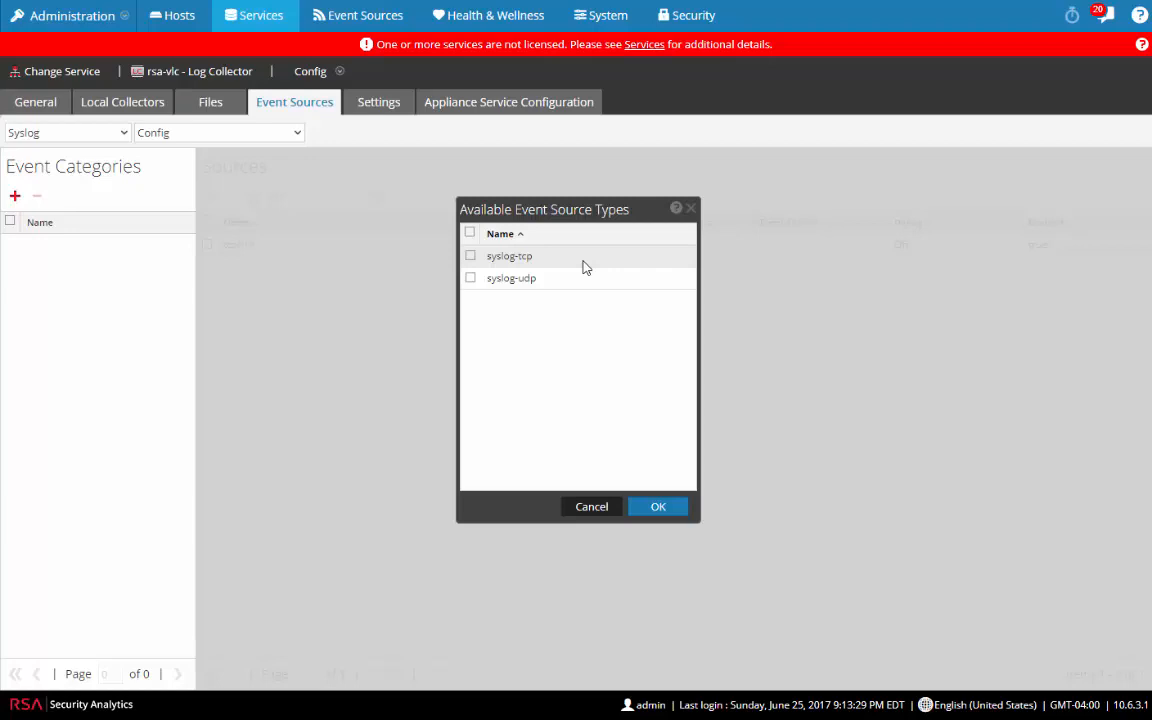
click(471, 279)
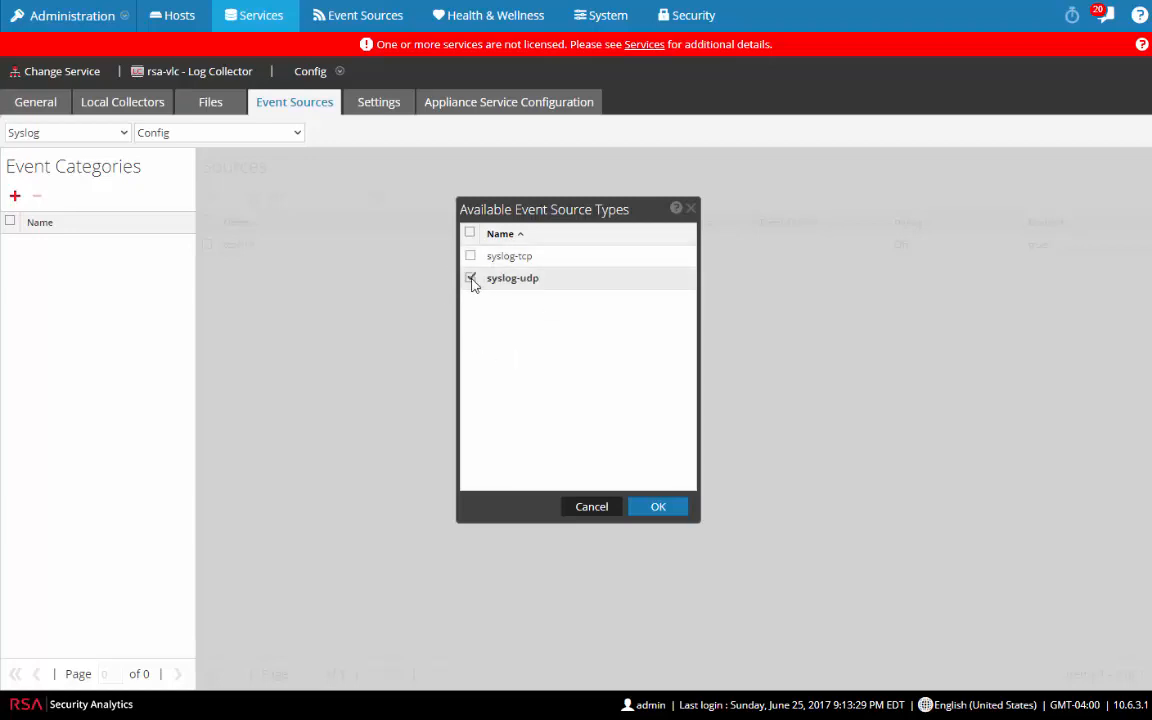
click(659, 507)
Step: Give syslog-udp a source on port 514, cancelling the extra source dialog afterwards
click(105, 249)
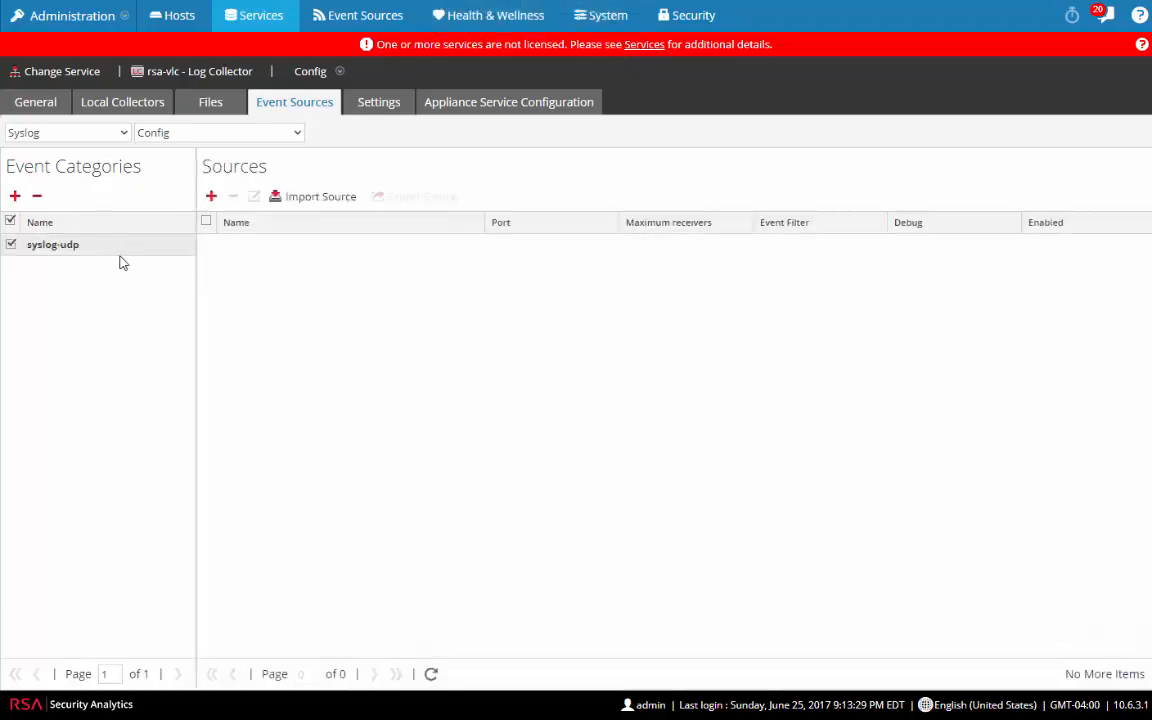
click(211, 196)
click(559, 220)
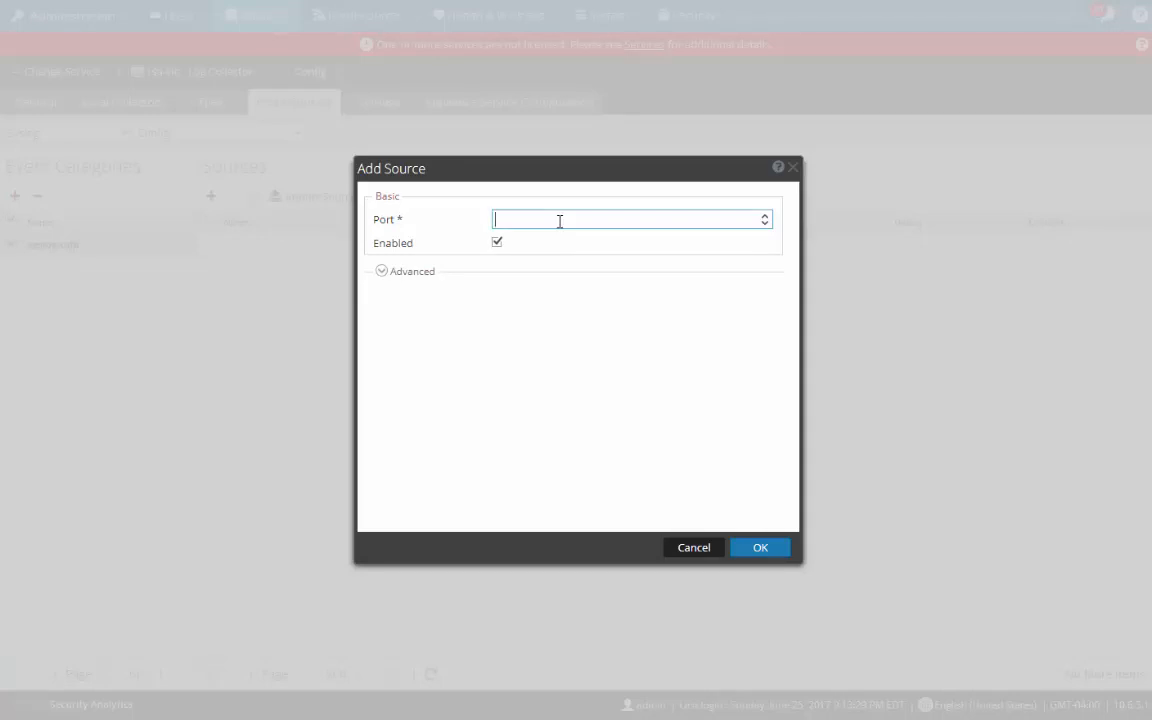
text(514)
click(760, 550)
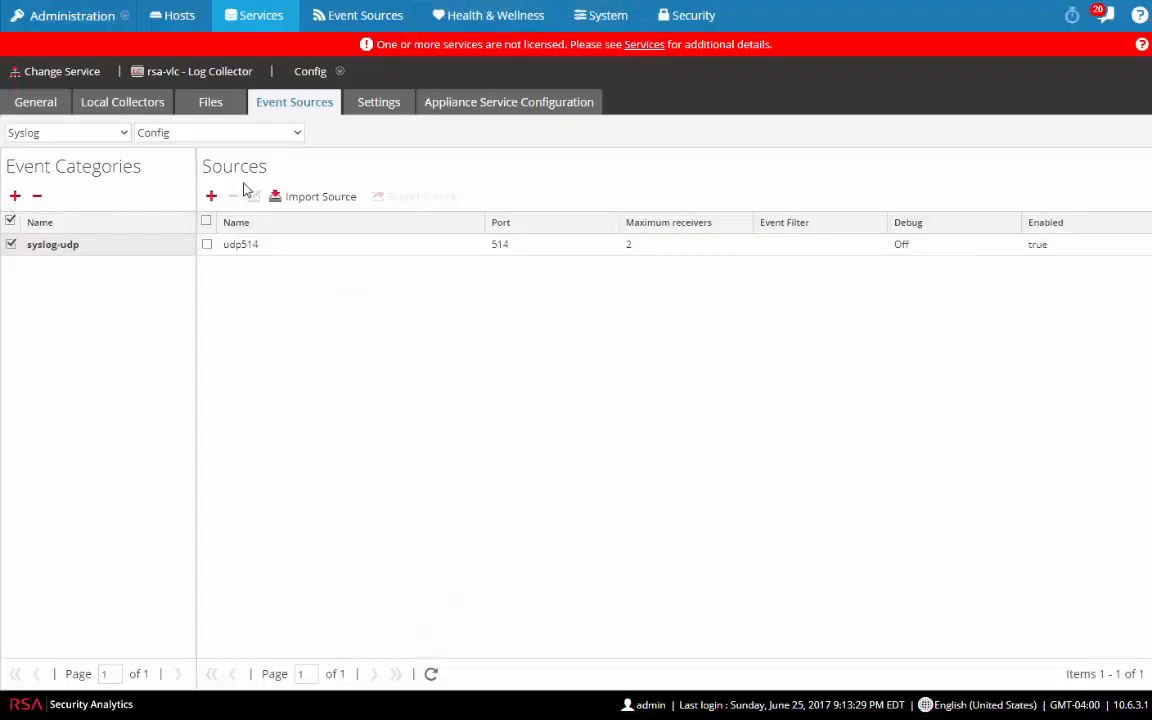
click(211, 196)
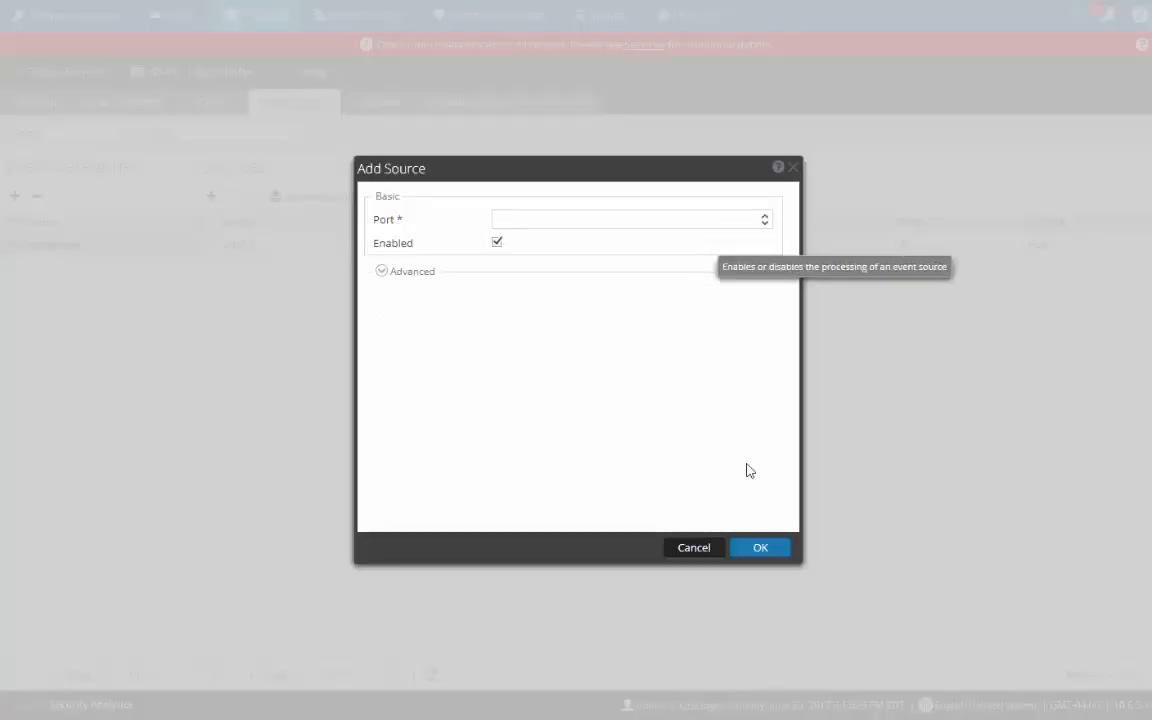
click(694, 548)
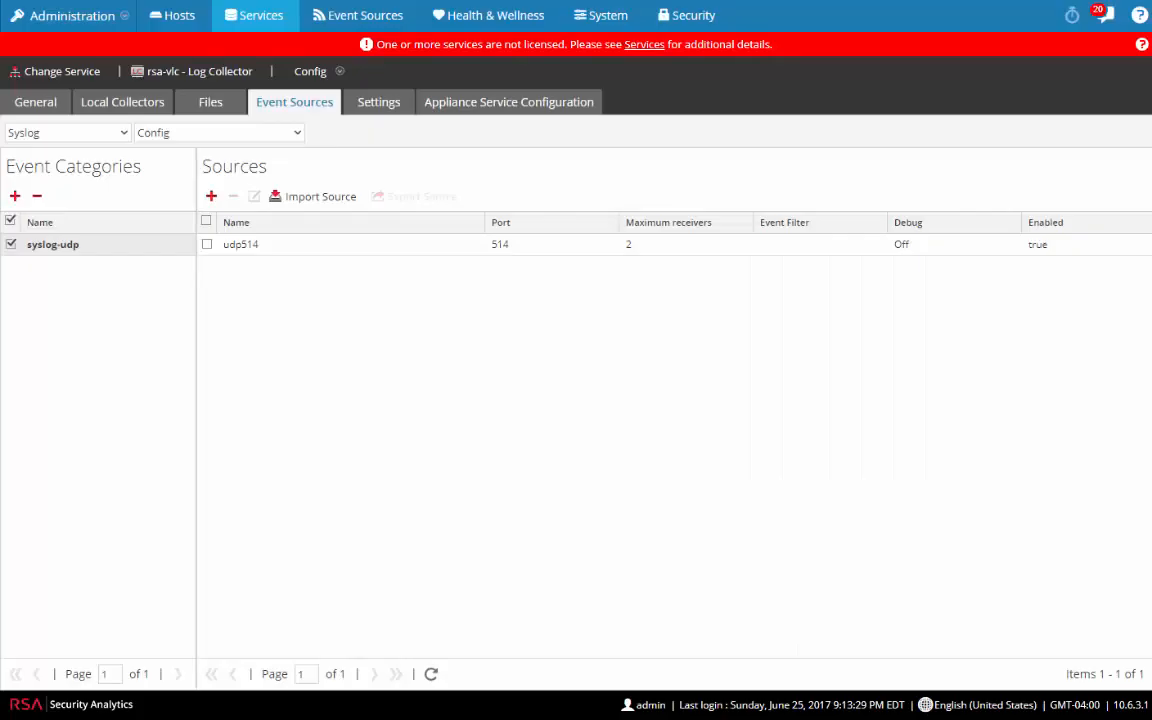
Step: Add syslog-tcp as a second Syslog event category
click(15, 197)
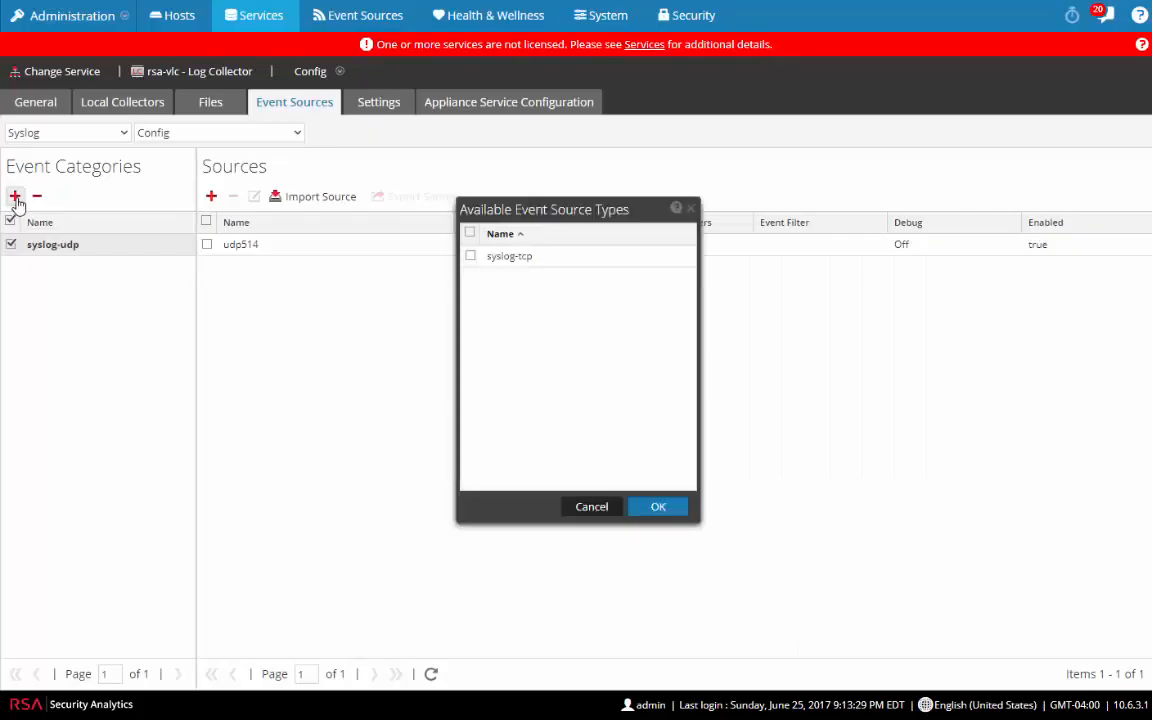
click(470, 256)
click(677, 508)
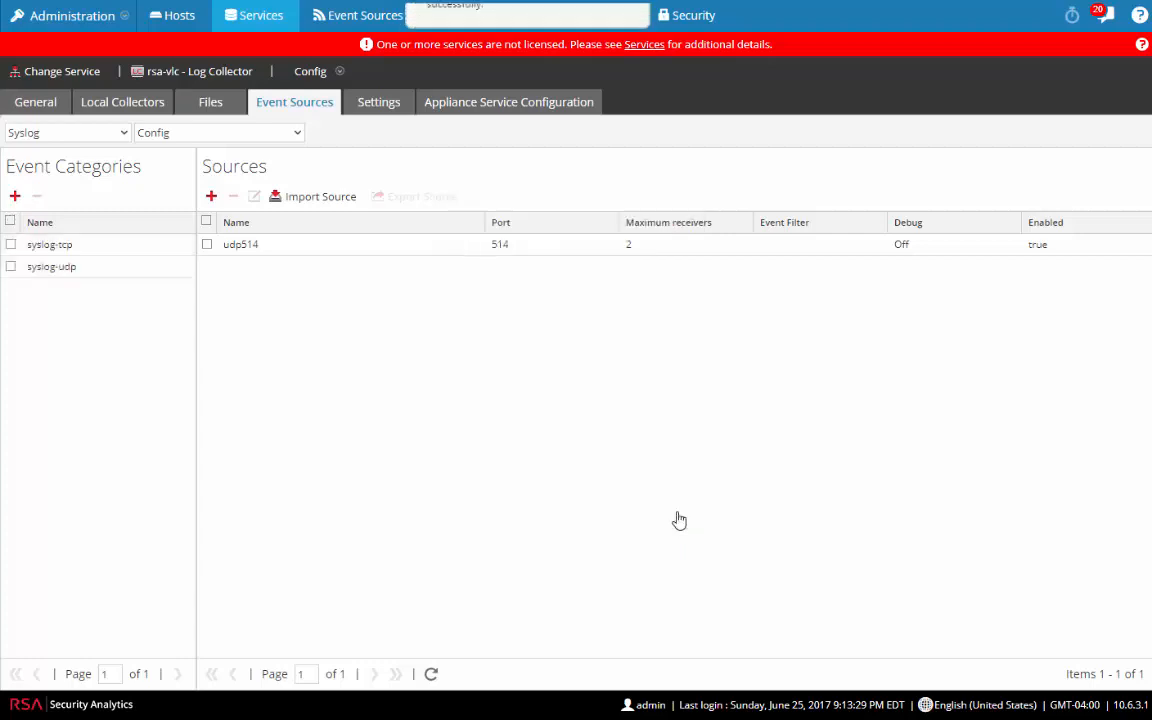
Step: Give syslog-tcp a new source listening on port 514
click(56, 250)
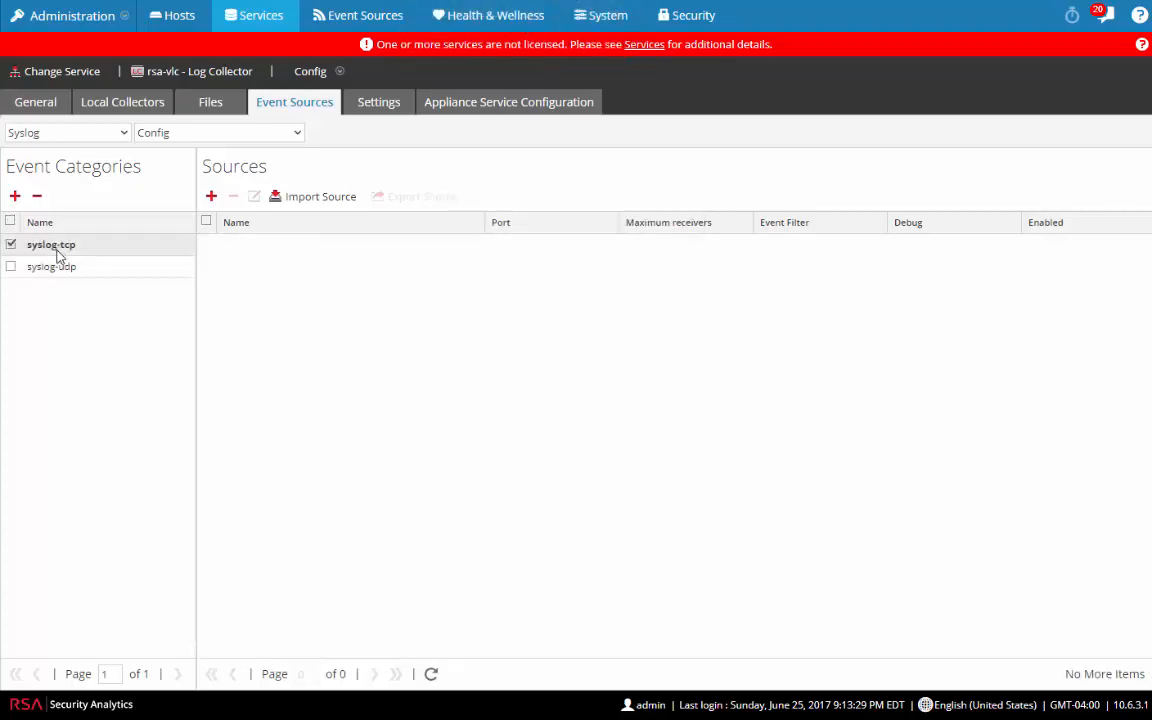
click(210, 200)
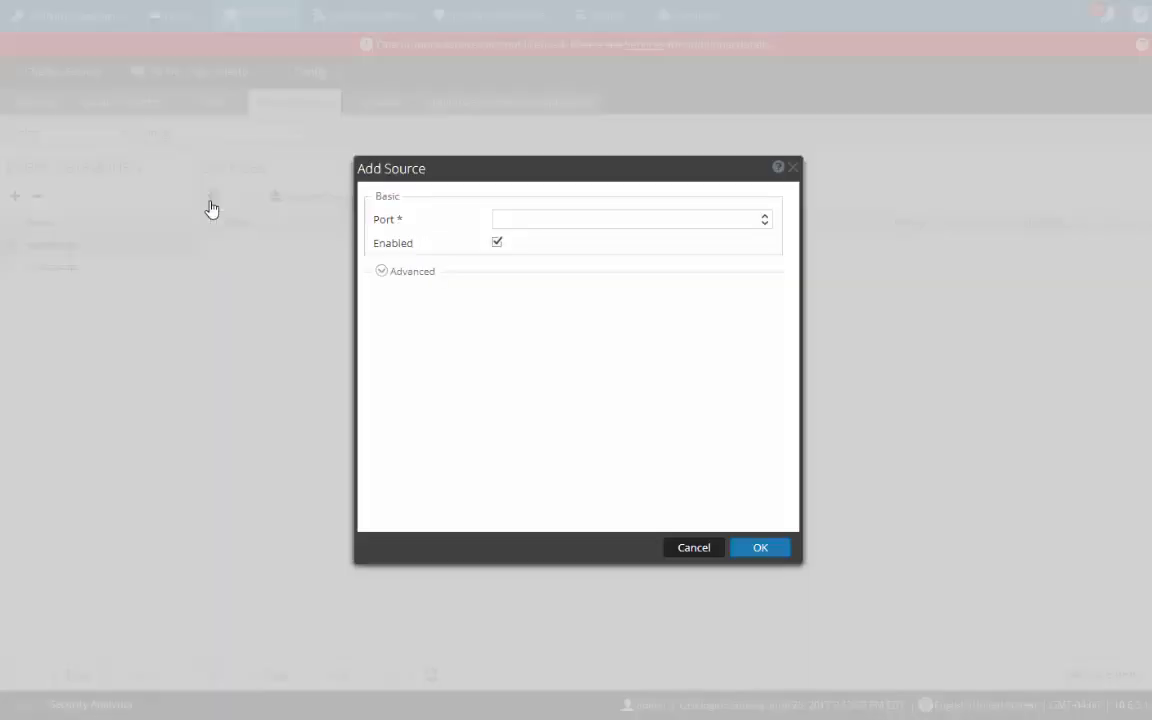
click(570, 219)
text(514)
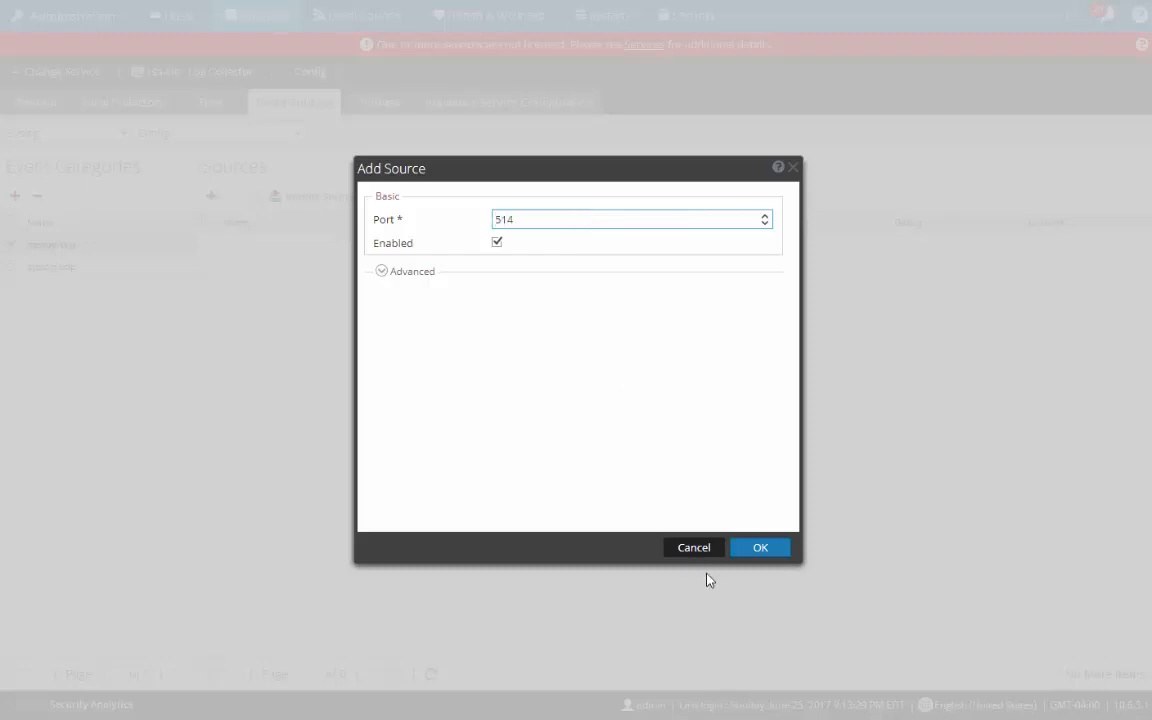
click(758, 549)
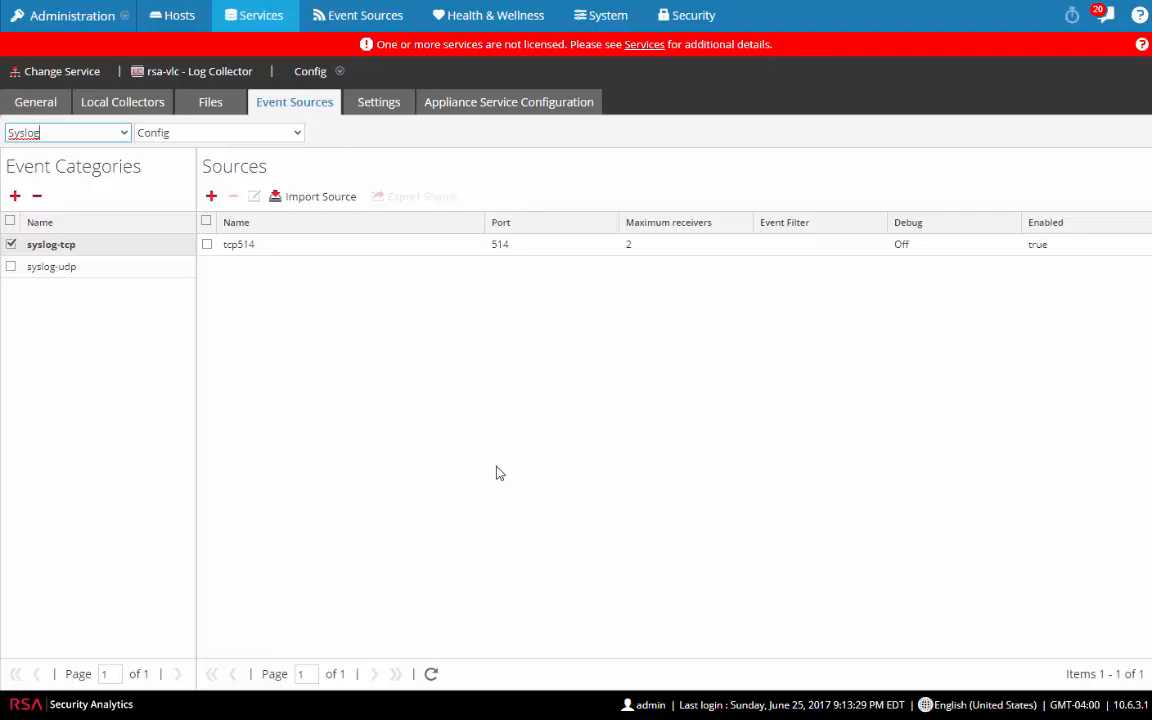
Step: Switch the event source type to Windows and show its Kerberos Realm Configuration view
click(128, 135)
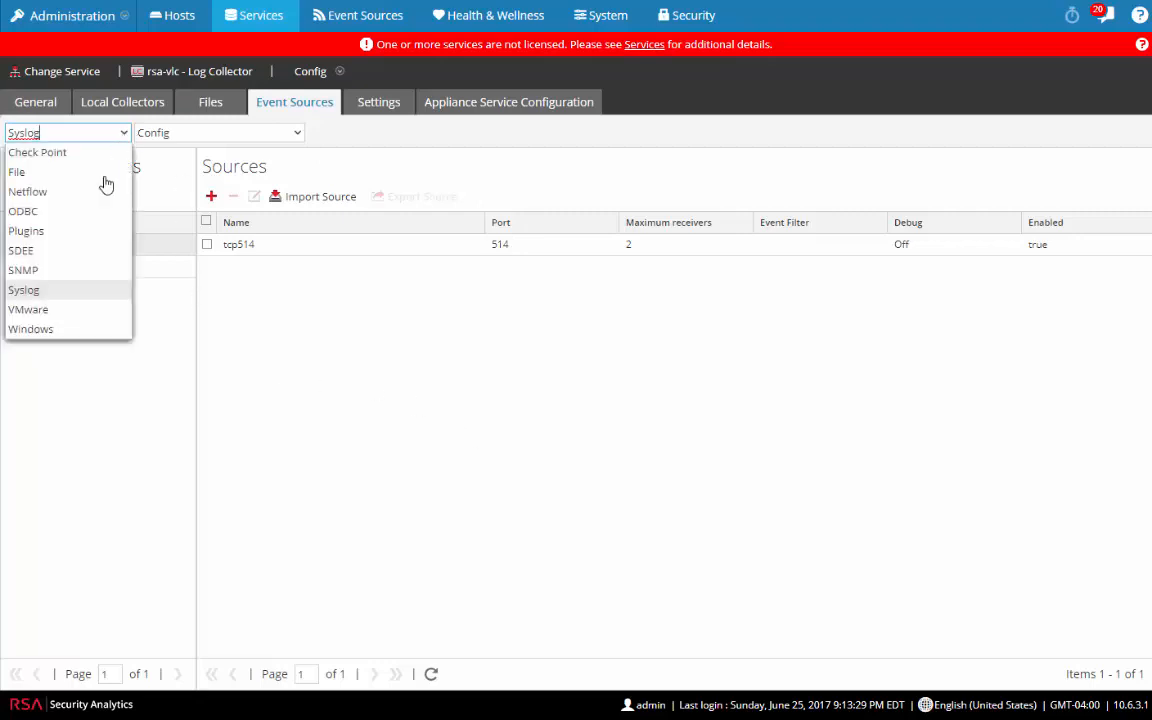
click(52, 332)
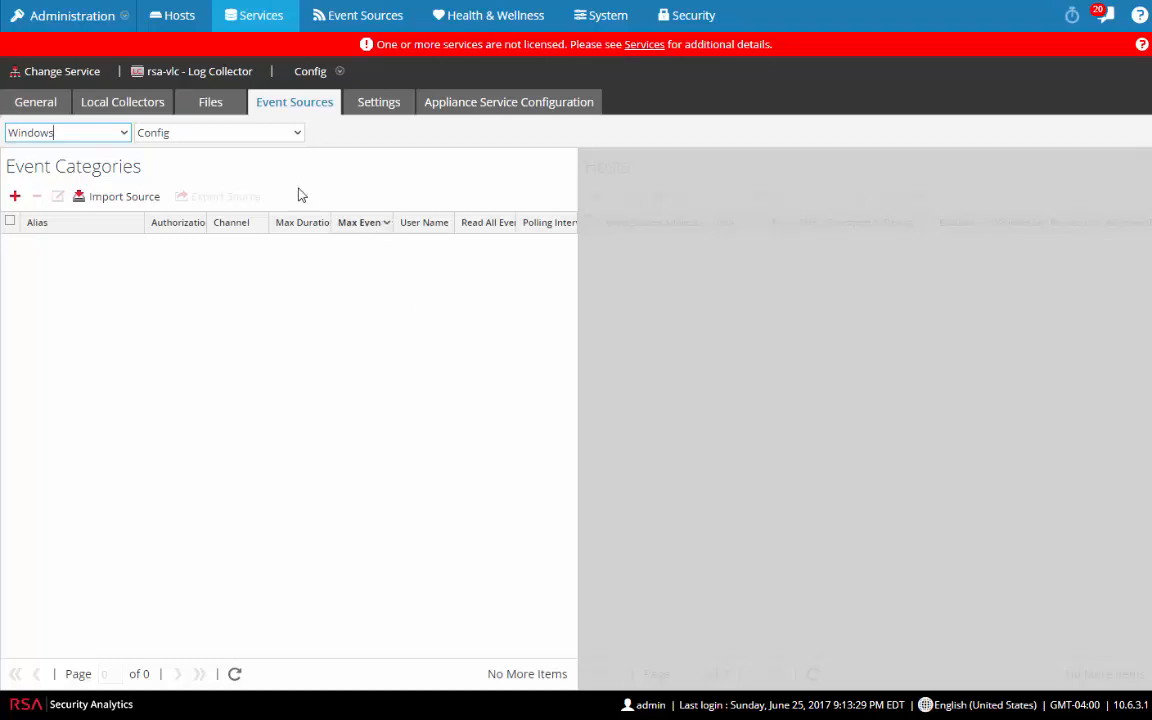
click(289, 140)
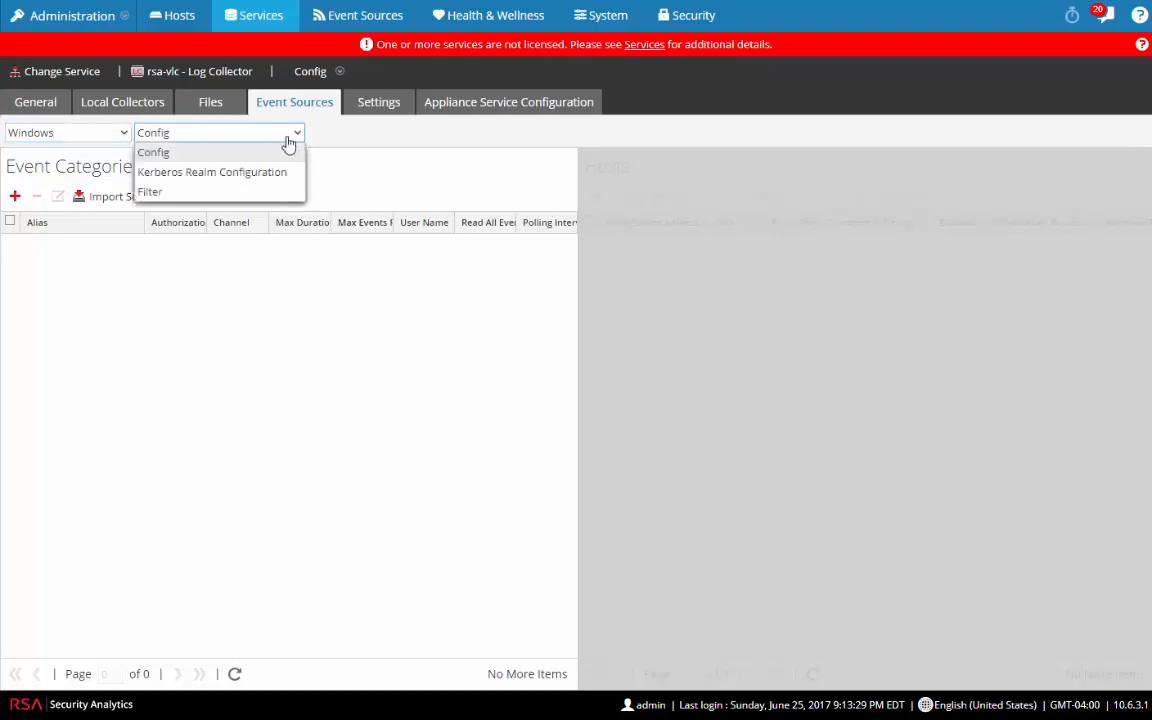
click(214, 174)
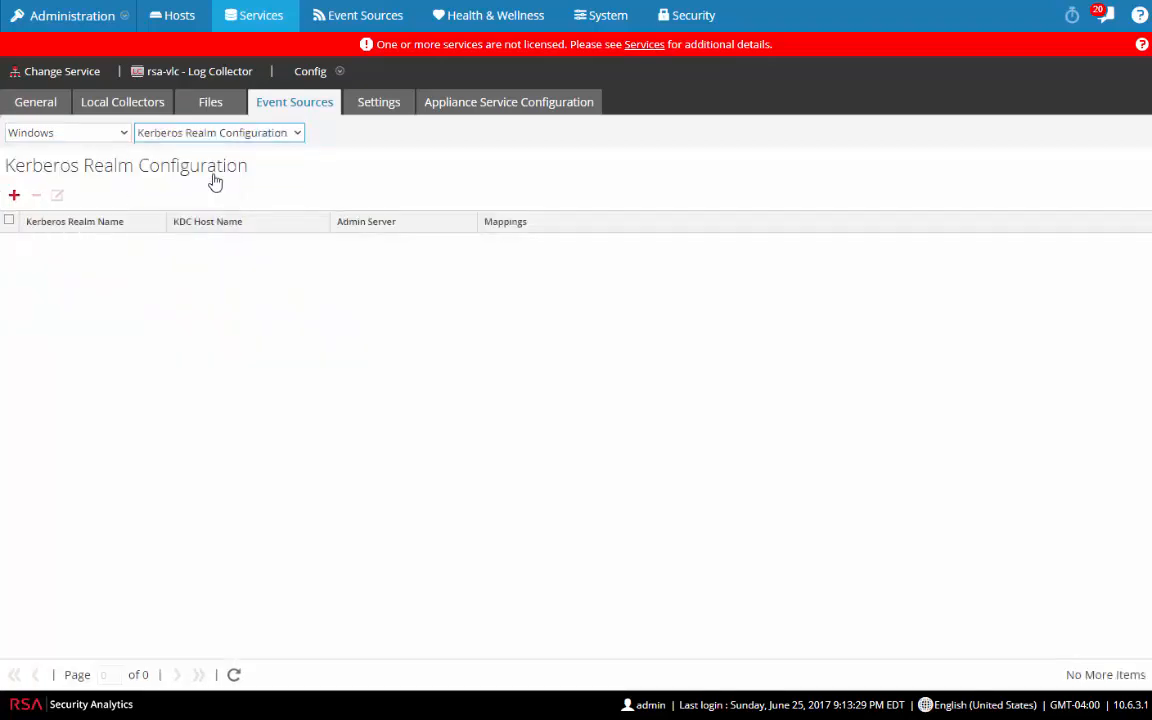
Step: Add and save realm DSNETWORKING.COM with KDC host name ex-2008
click(14, 195)
click(602, 318)
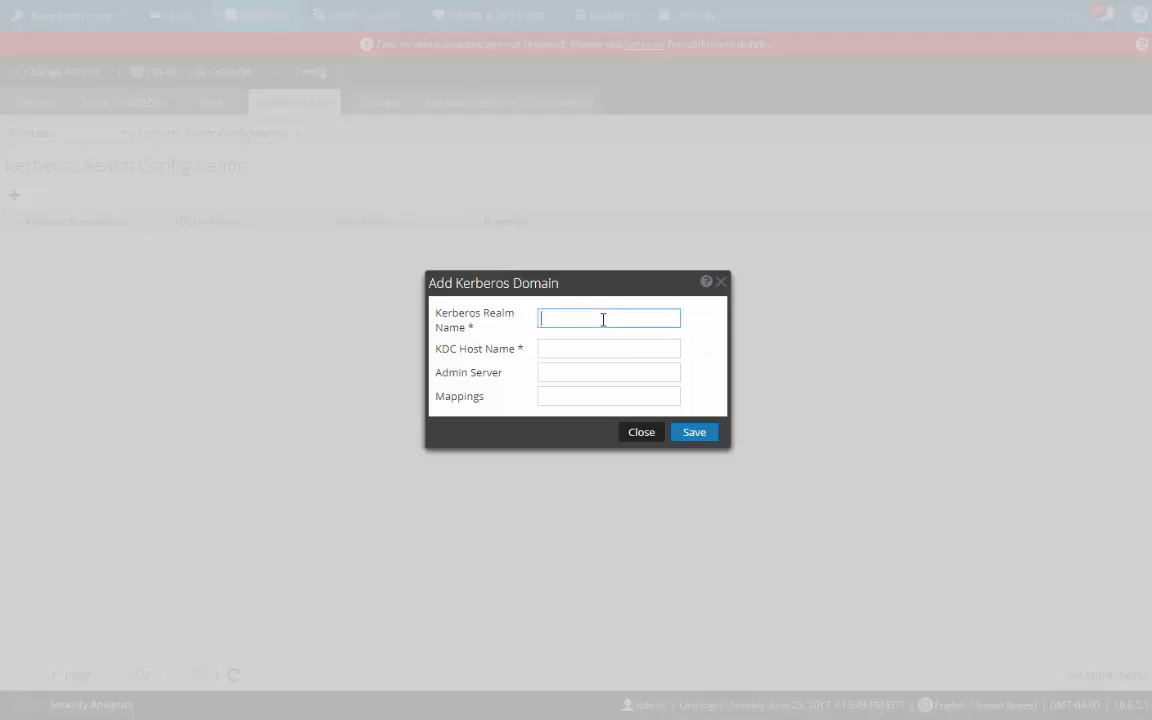
text(DSNETWOK)
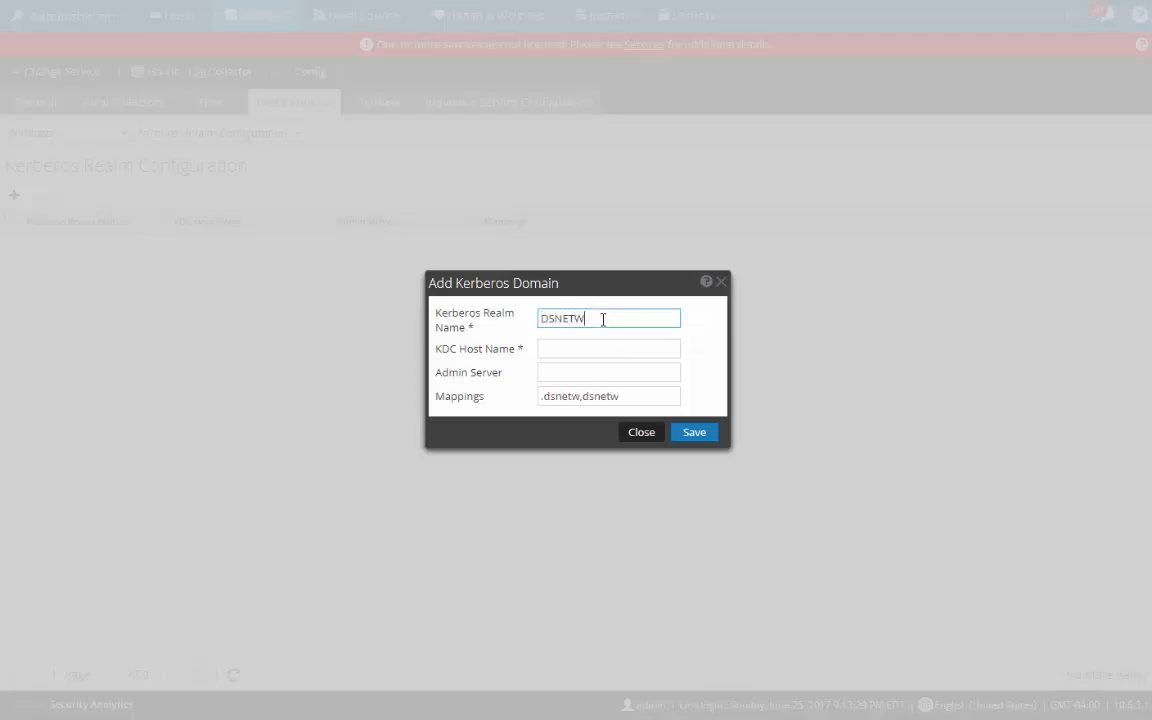
key(BackSpace)
text(RKING>COM)
key(BackSpace)
key(BackSpace)
key(BackSpace)
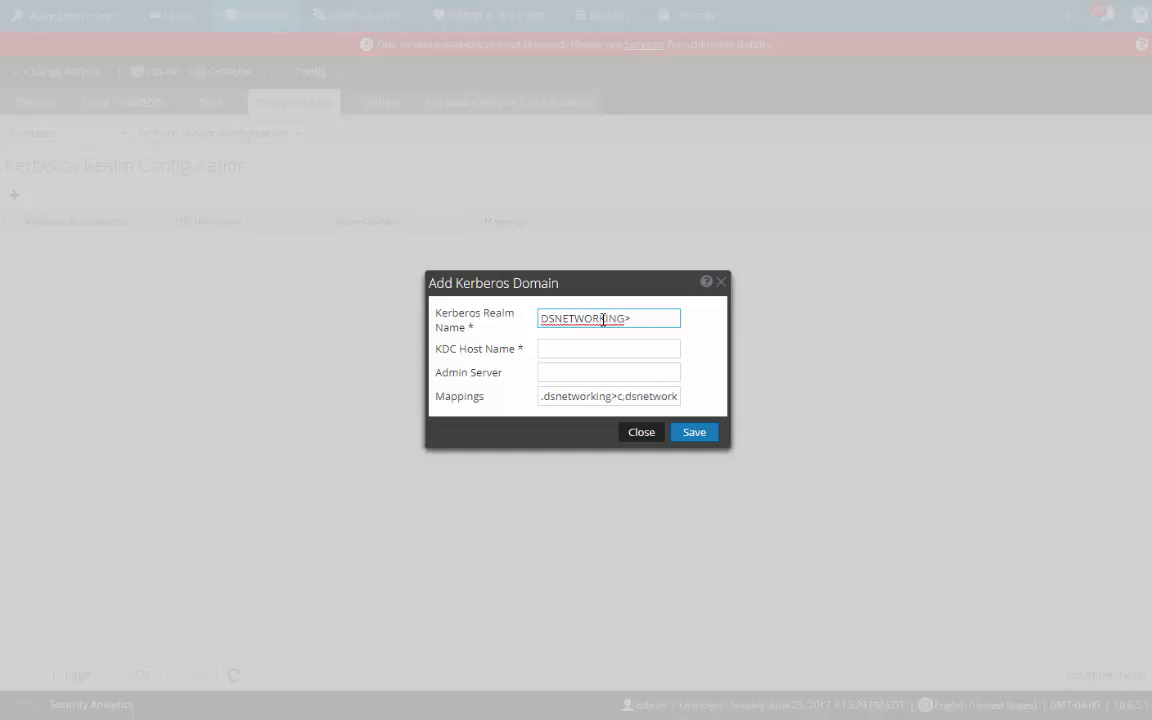
key(BackSpace)
text(.COM)
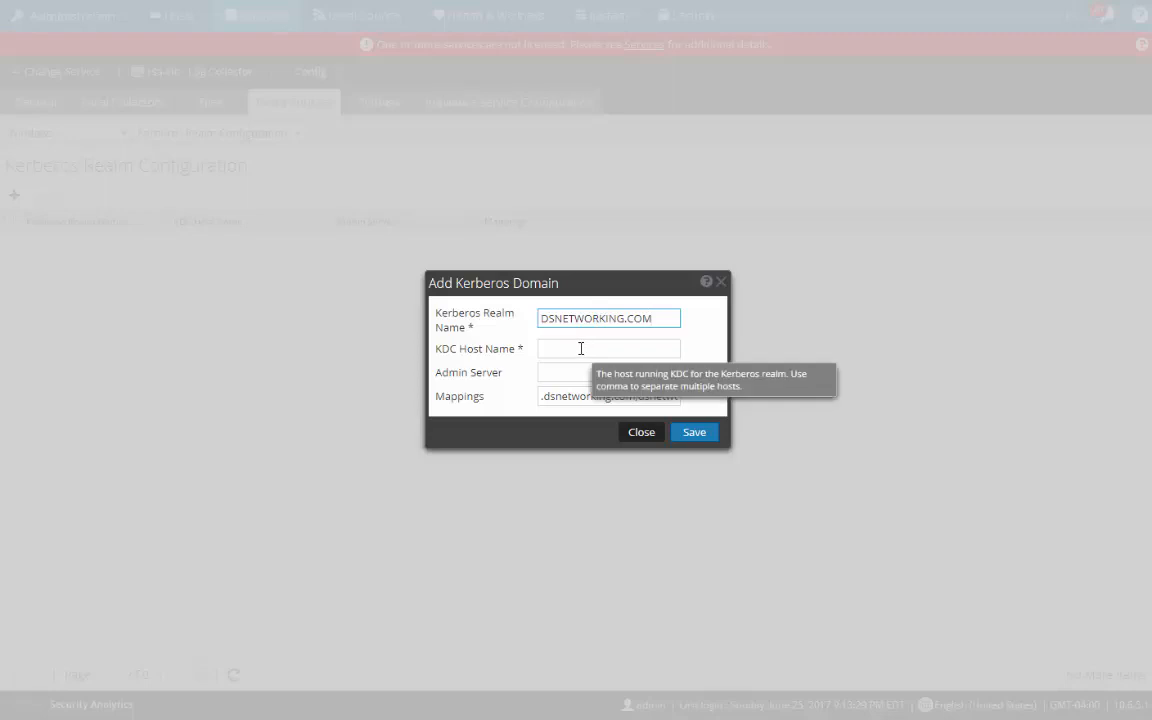
click(581, 348)
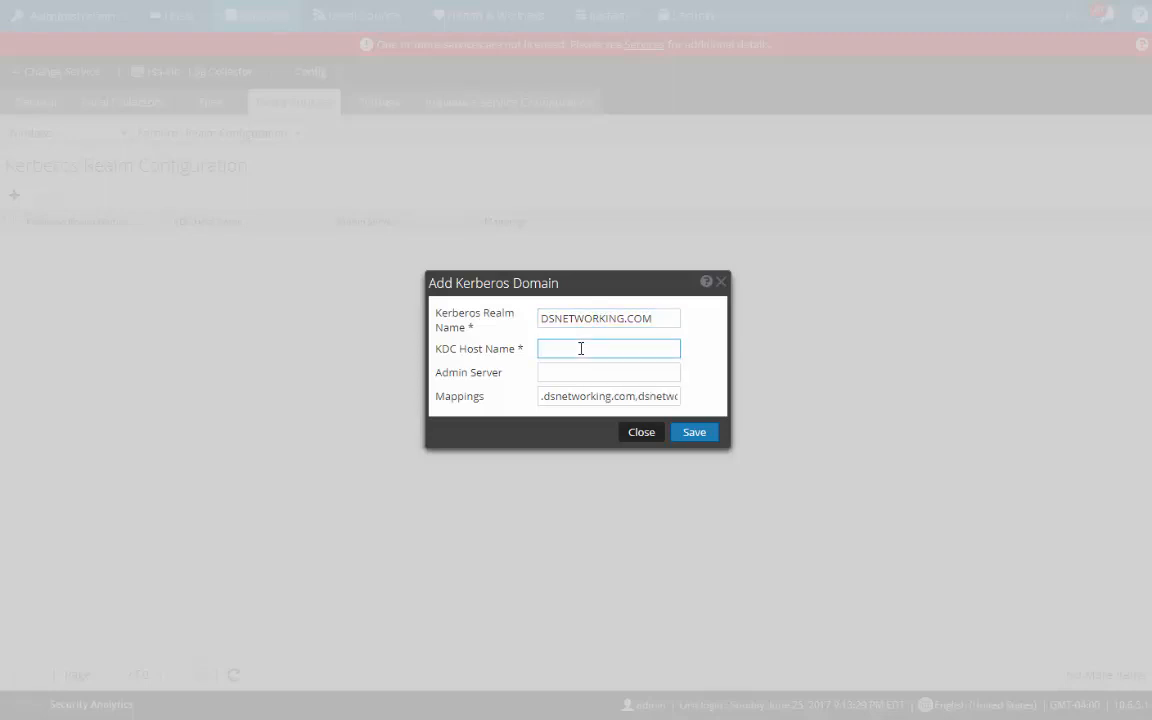
text(ex-2008)
click(697, 440)
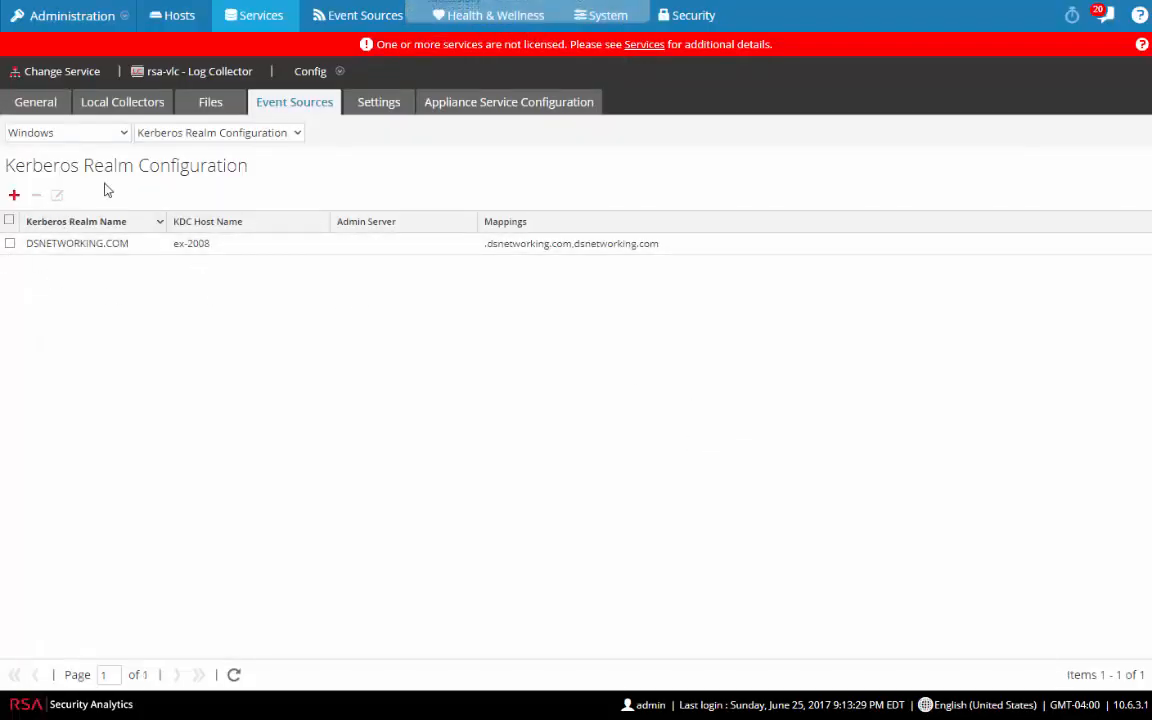
Step: Return to the Config view and start a new Windows event category aliased dsnetworking
click(295, 140)
click(203, 152)
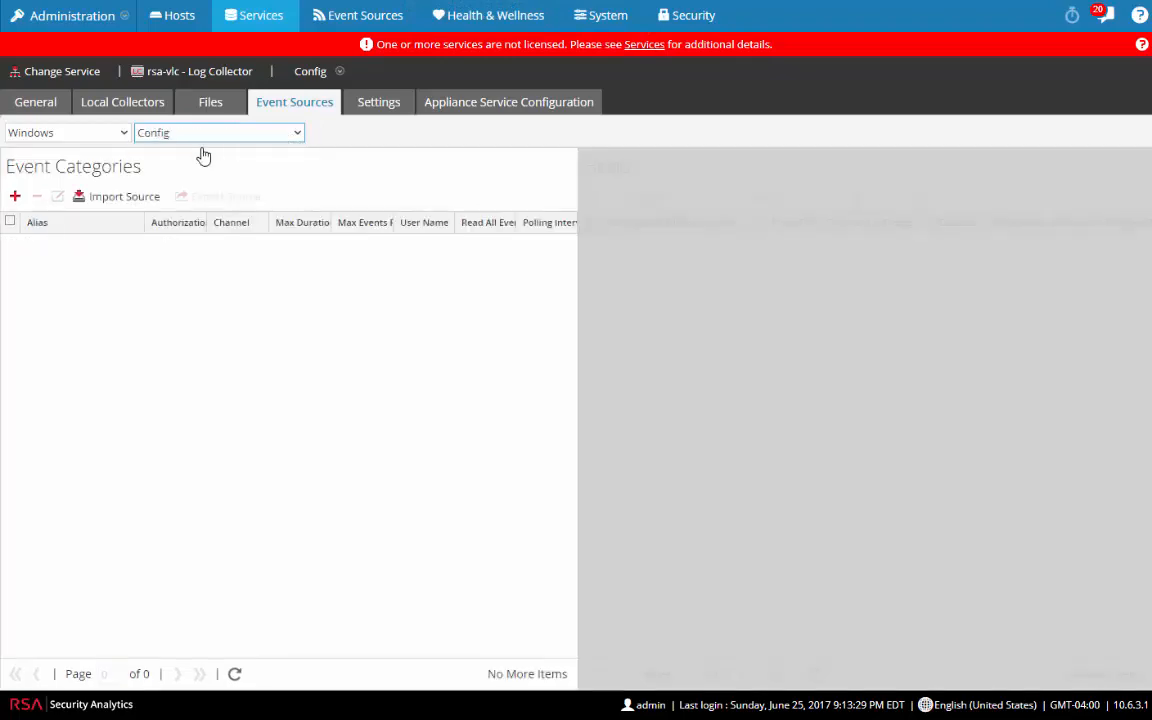
click(15, 196)
click(535, 222)
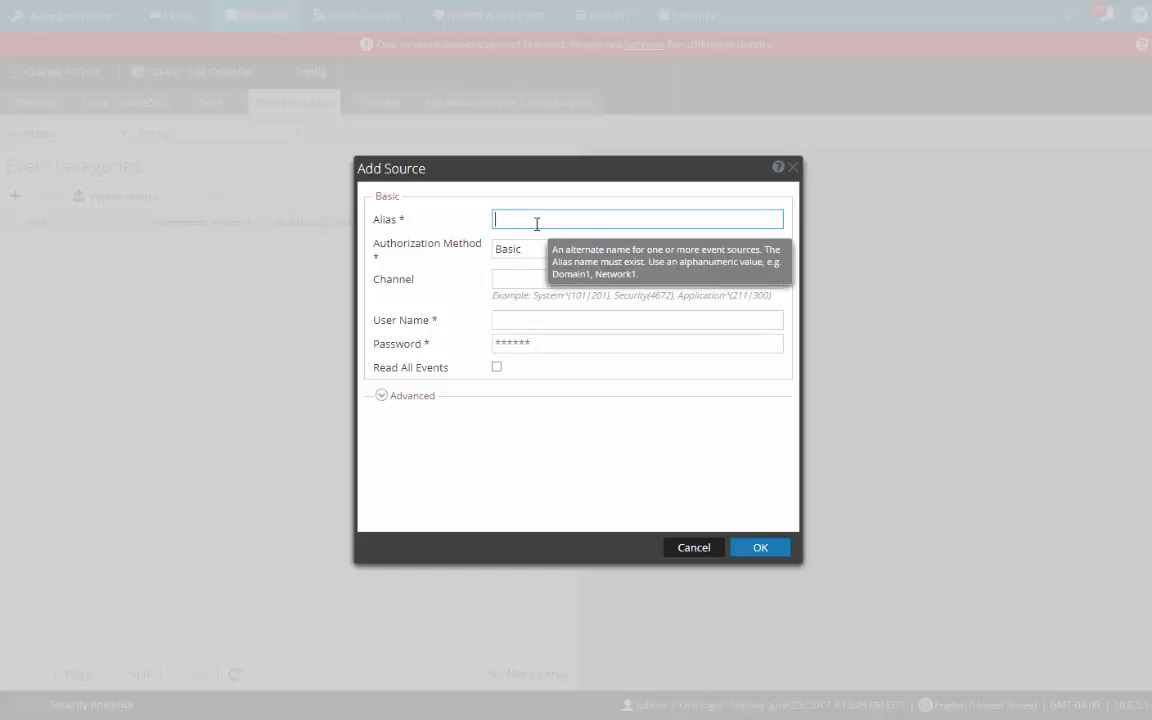
text(dsnetworking)
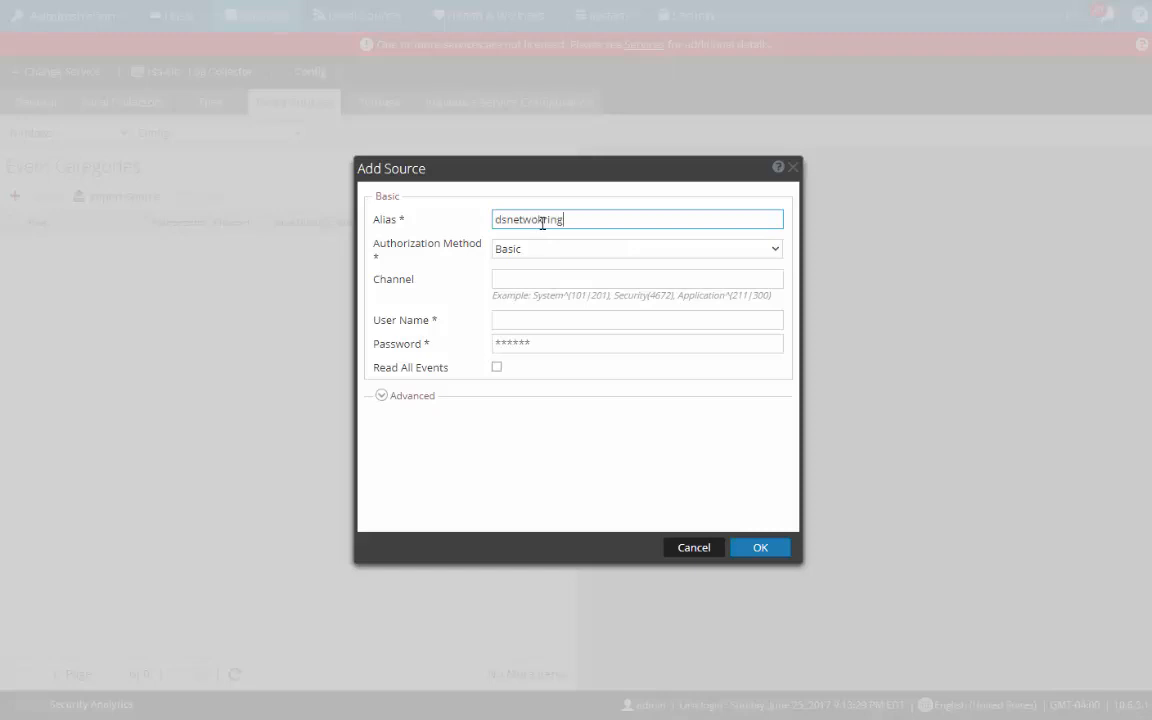
key(BackSpace)
key(BackSpace)
key(BackSpace)
text(ing)
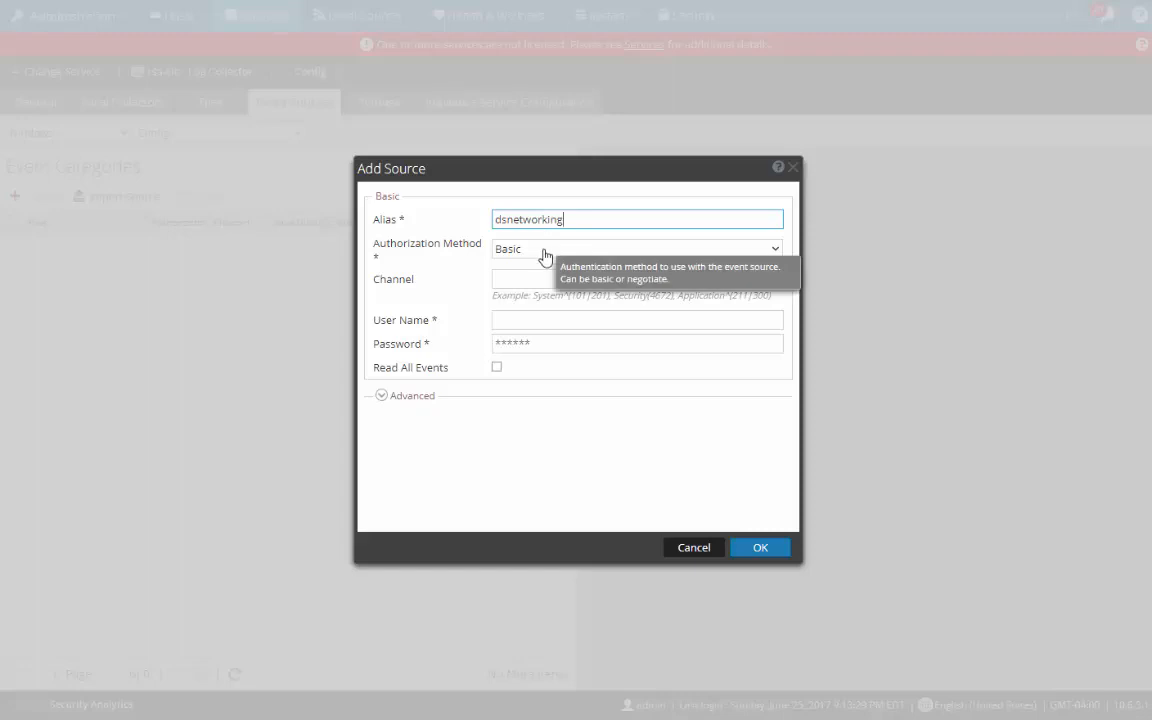
Step: Set authorization to Negotiate and channels to Security^(4661), System, Application
click(540, 257)
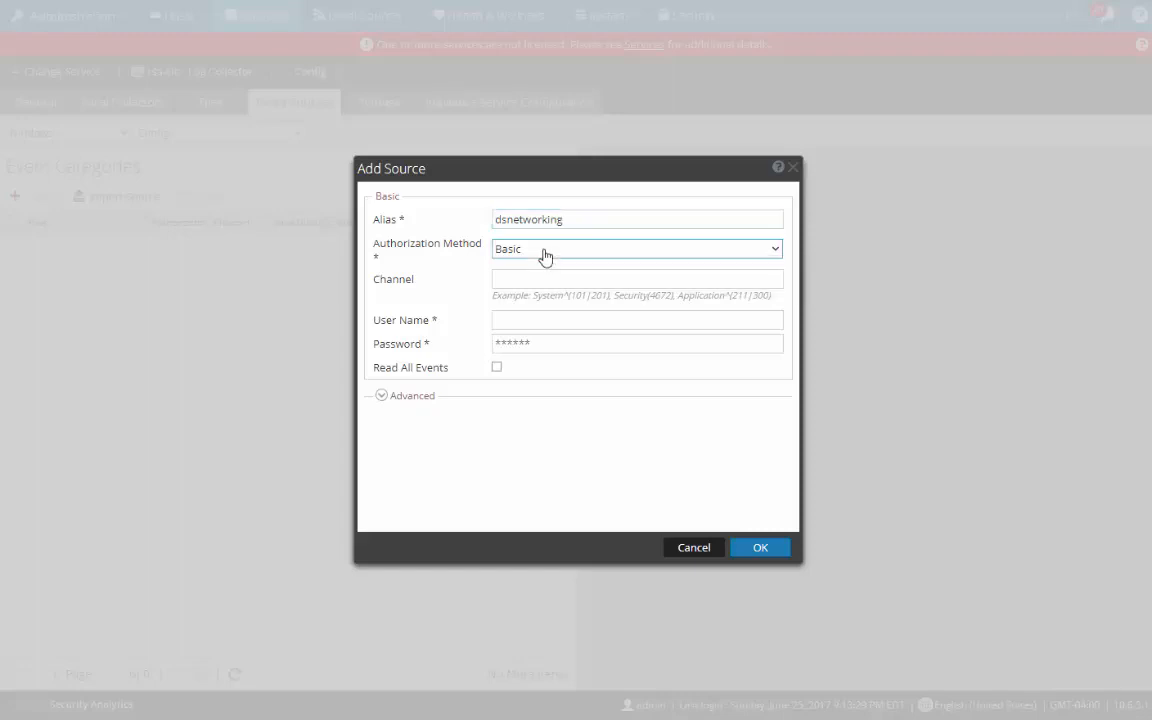
click(527, 288)
click(534, 280)
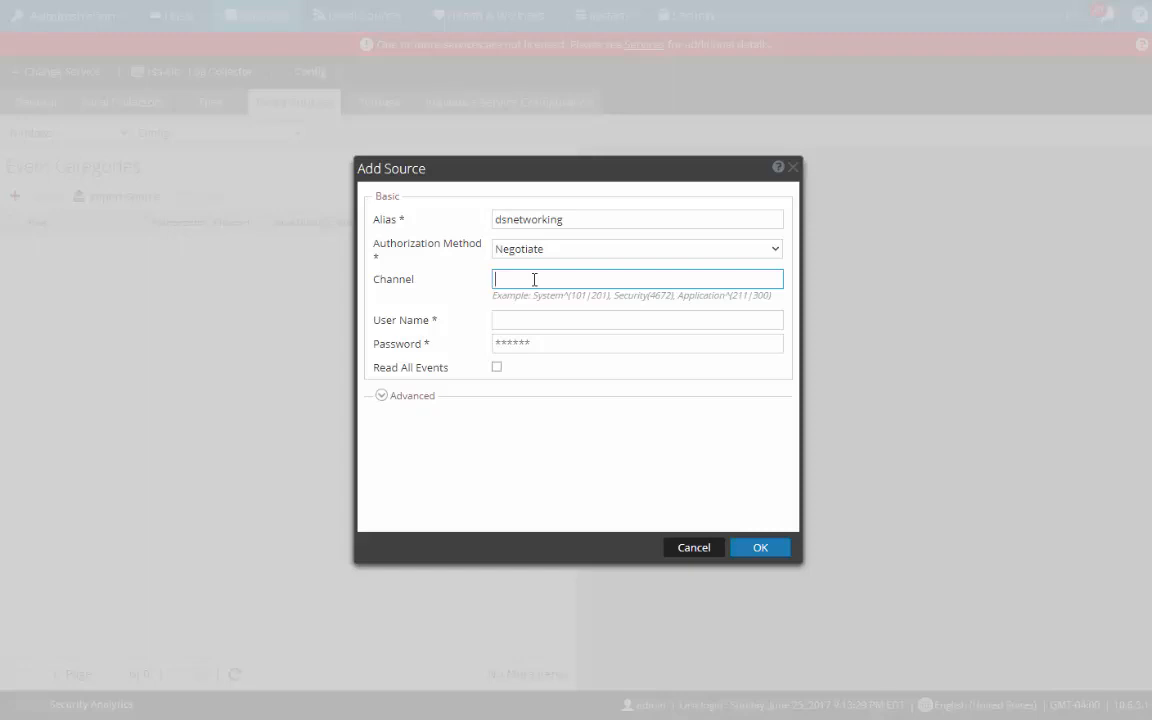
text(Security)
text(^(4661))
mouse_move(443, 282)
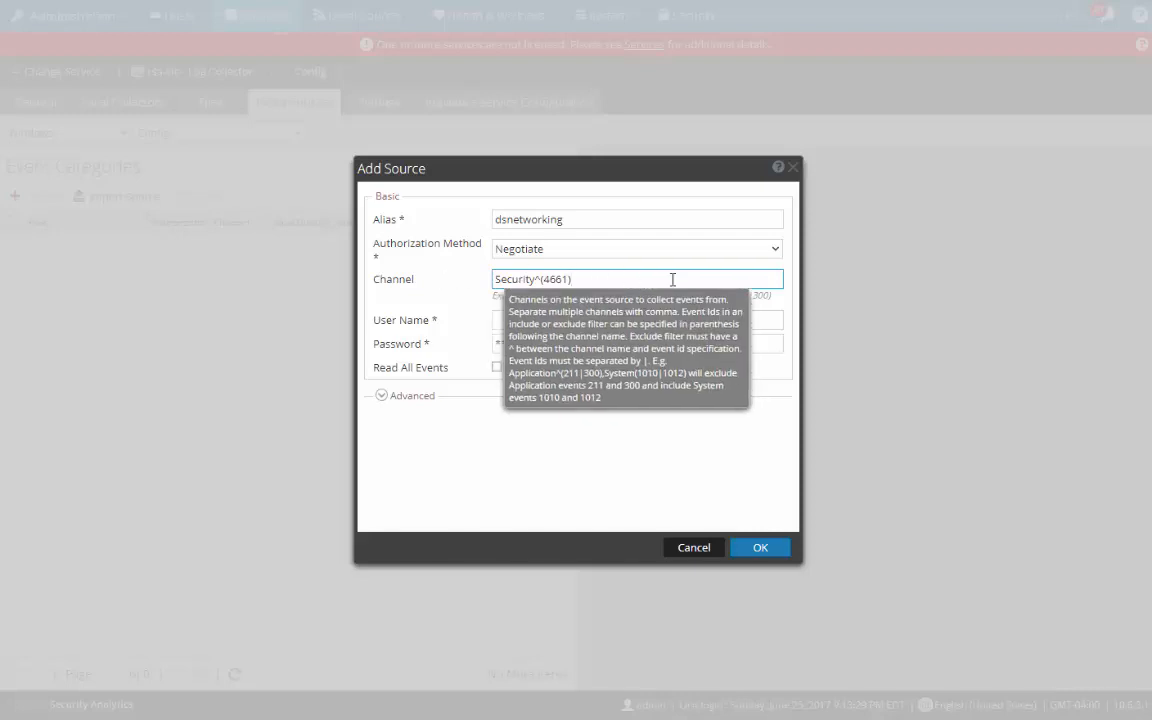
text(, )
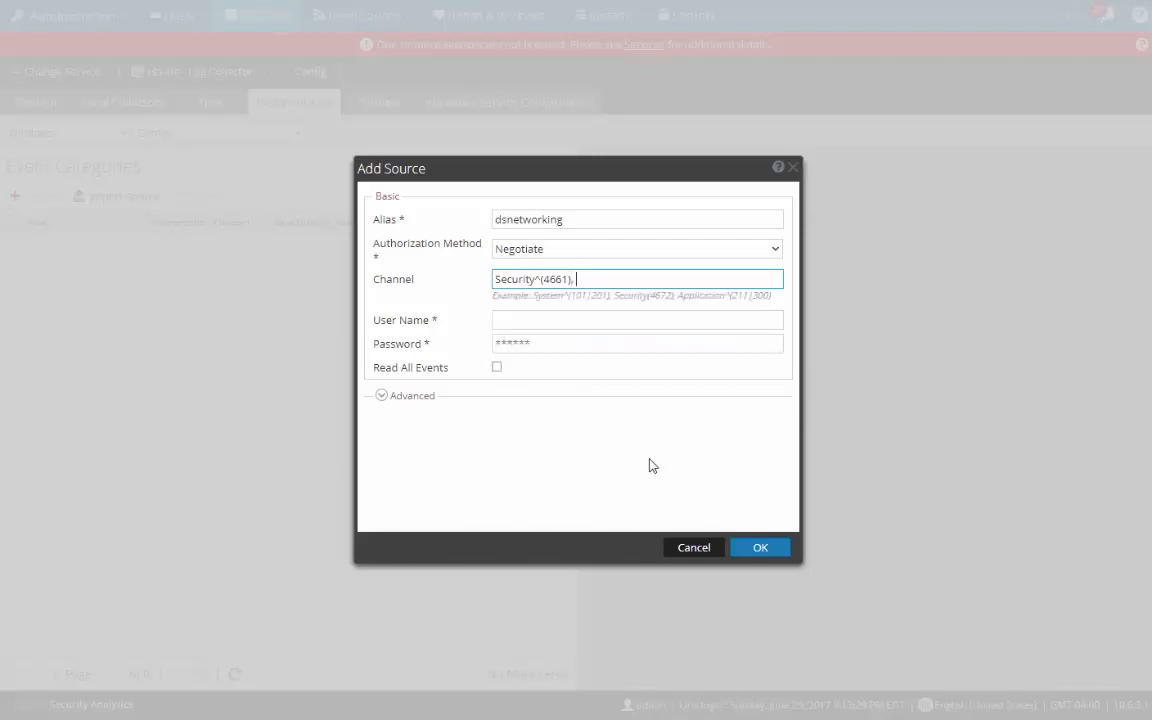
text(System, Application)
Step: Enter the domain administrator's UPN user name and password for the category
click(557, 320)
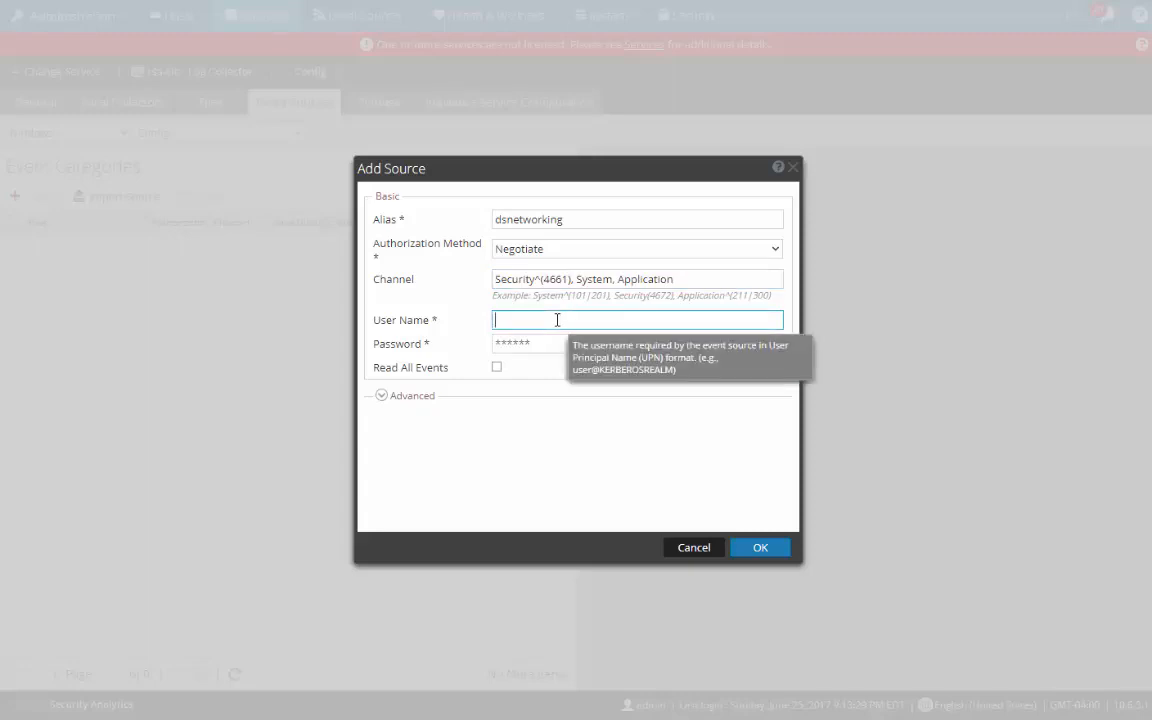
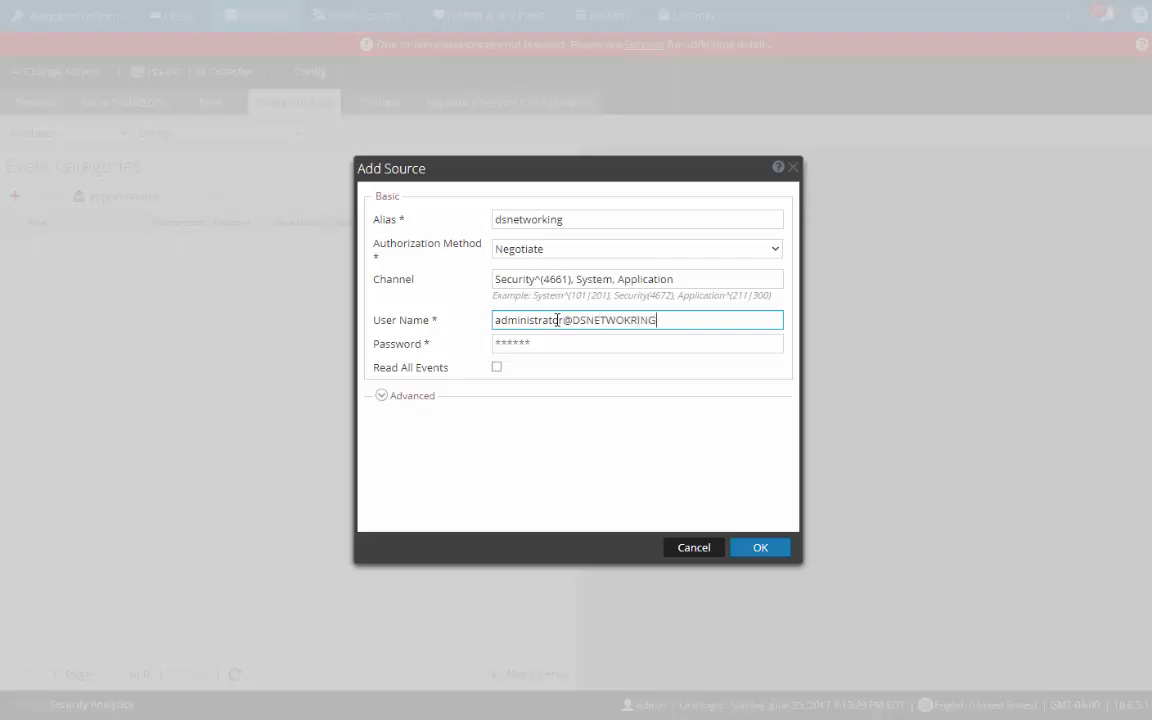
click(543, 344)
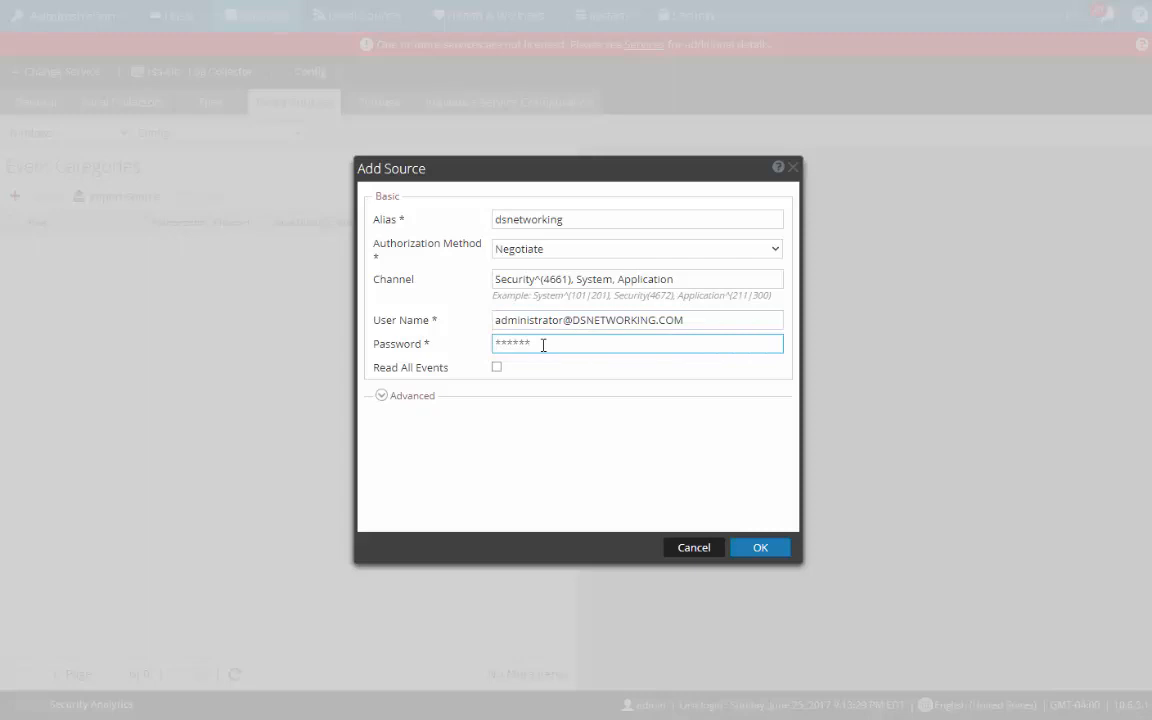
text(************)
Step: Set the advanced polling interval to 60 and save the dsnetworking category
click(381, 398)
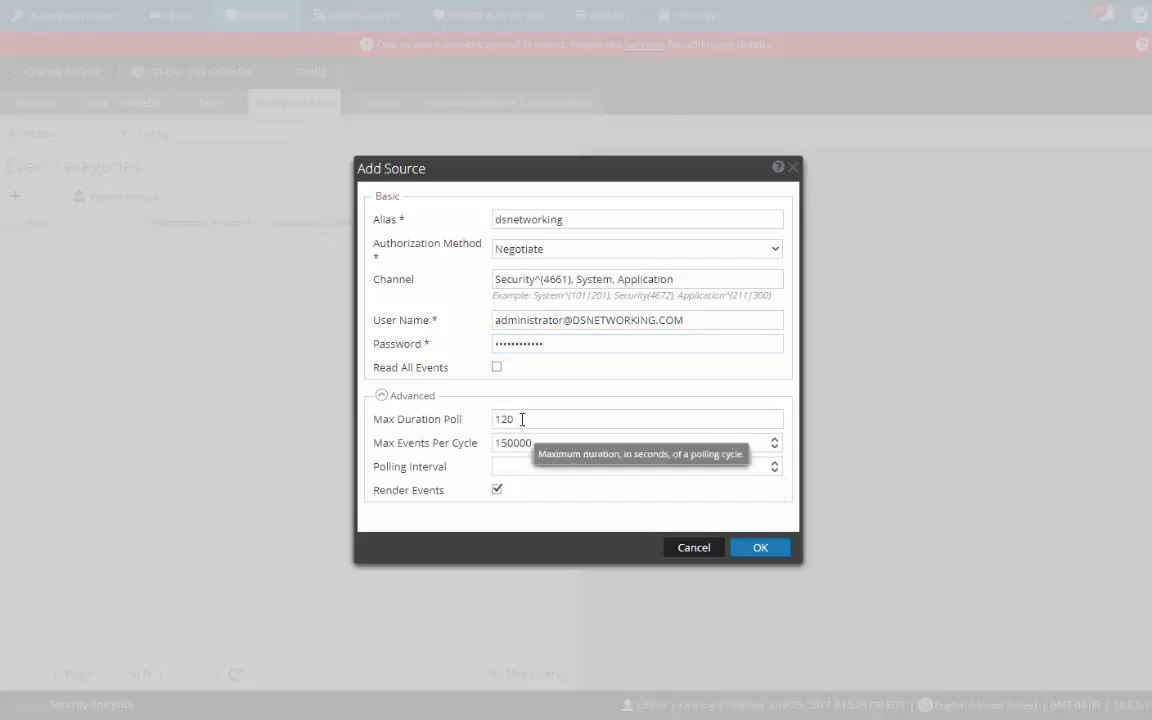
click(515, 470)
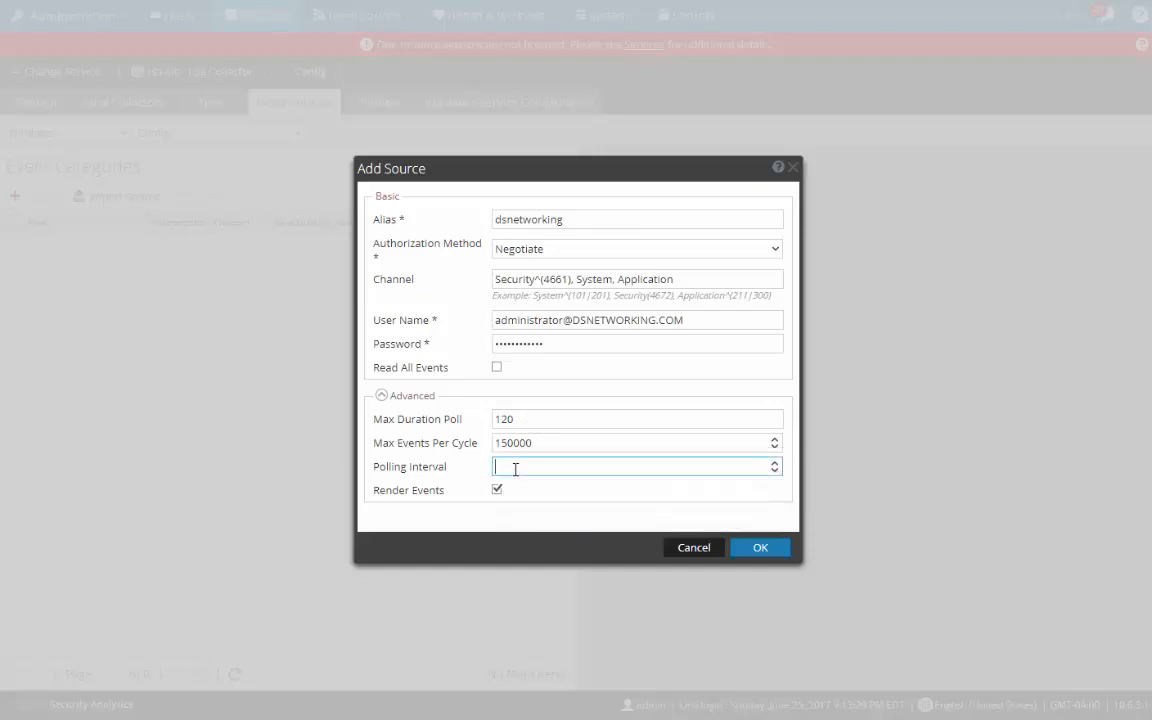
text(60)
click(381, 396)
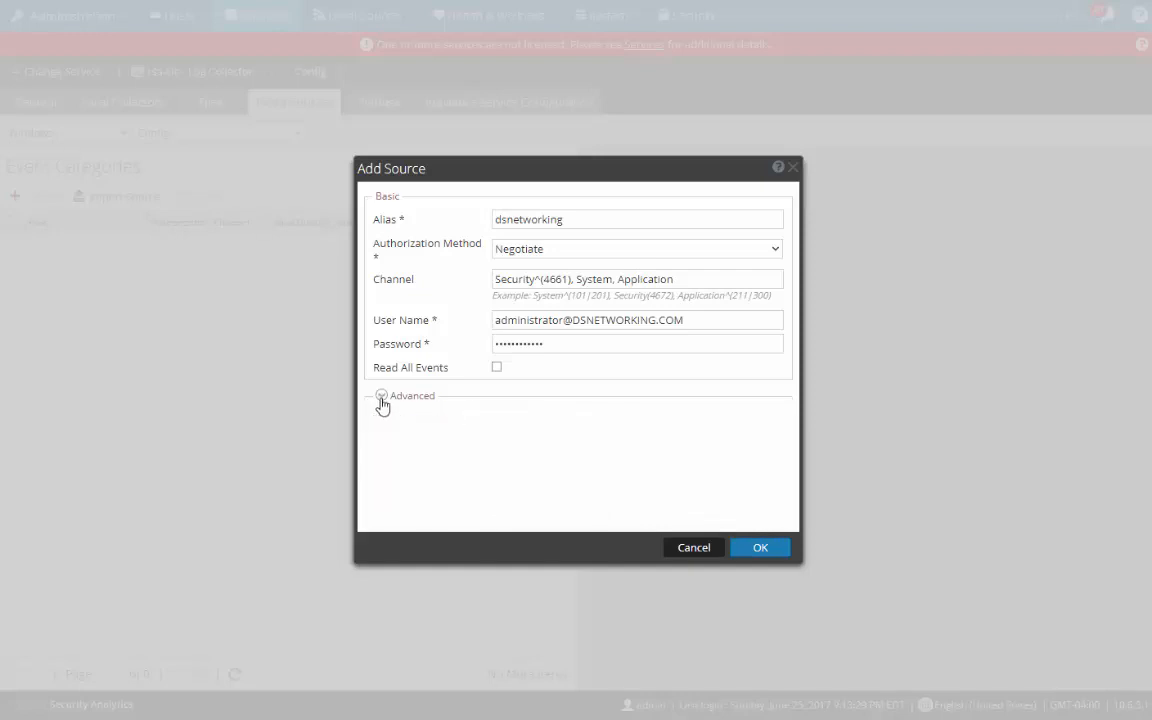
click(759, 549)
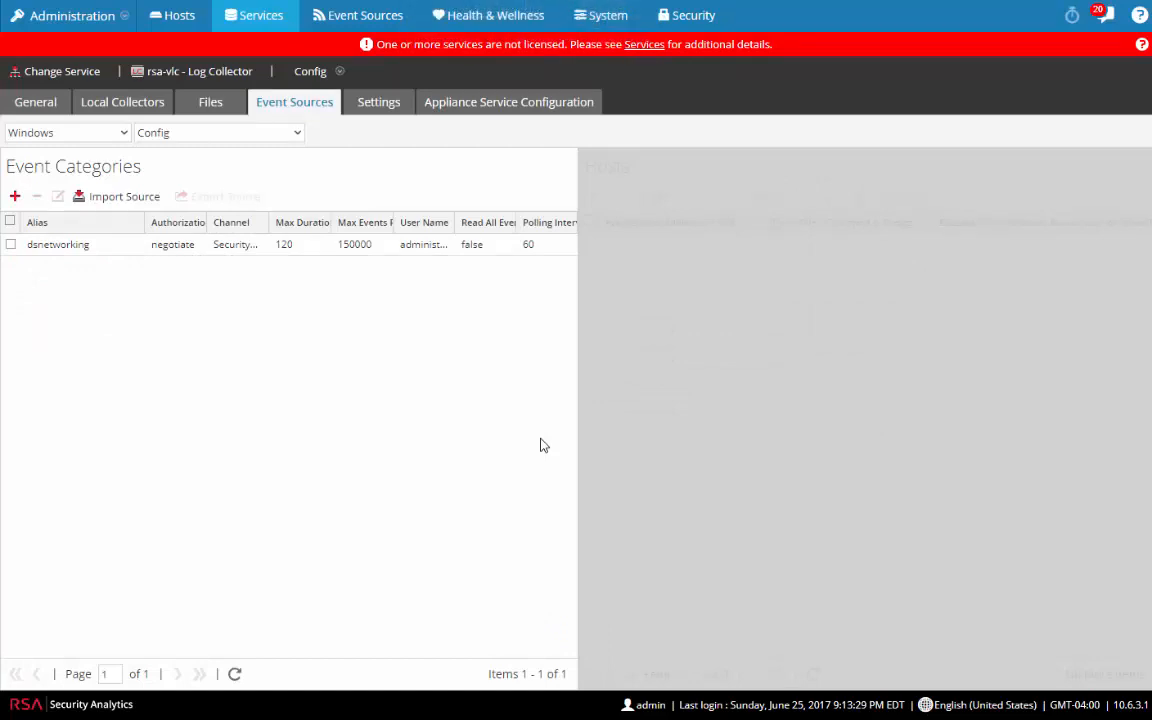
Step: Add a host to dsnetworking with address 192.168.30.60, reviewing its advanced port 5985/http settings
click(27, 250)
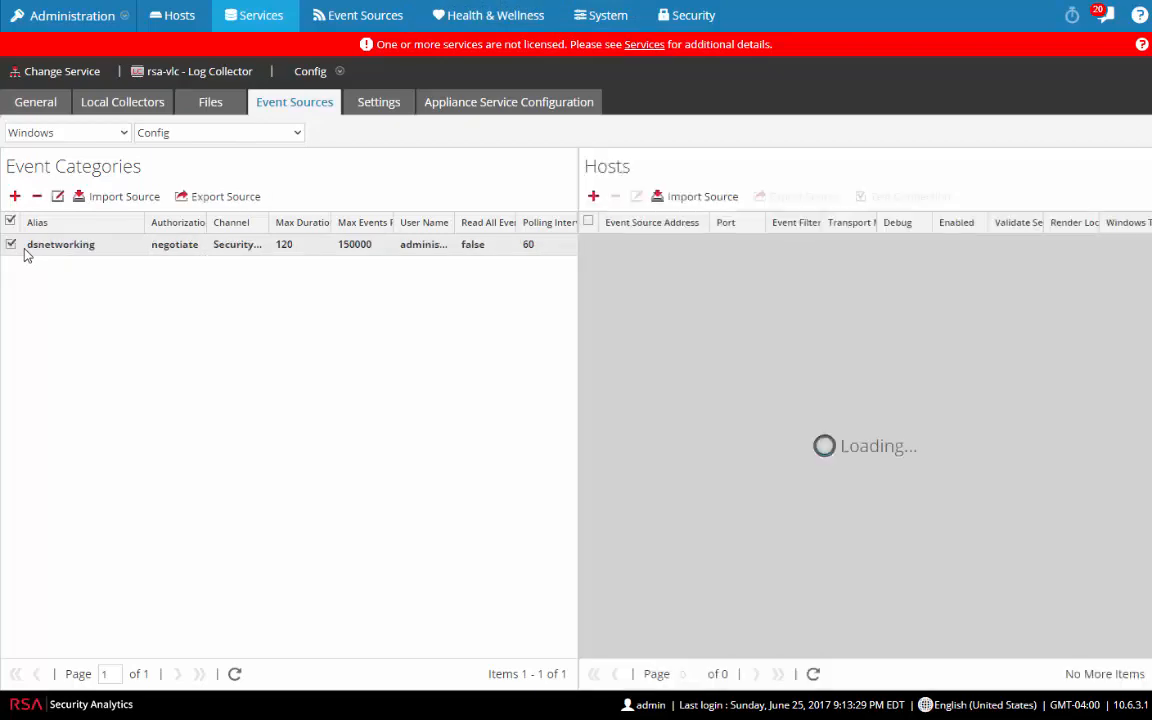
click(593, 196)
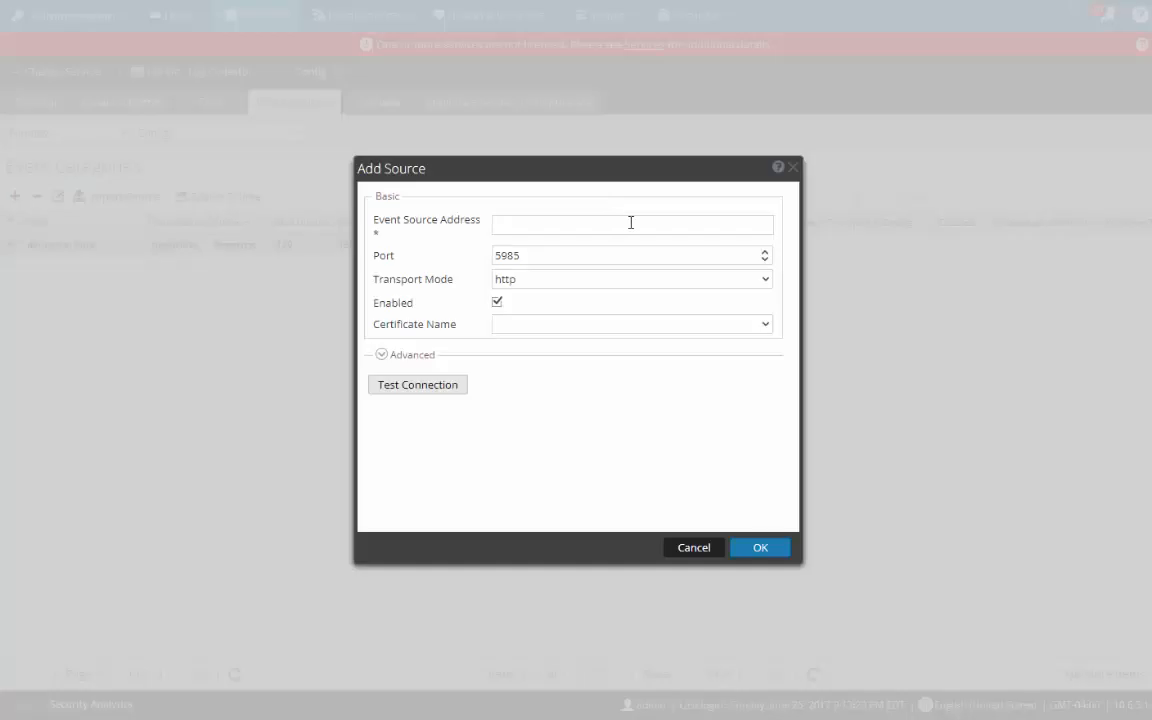
click(641, 223)
text(192.168.30)
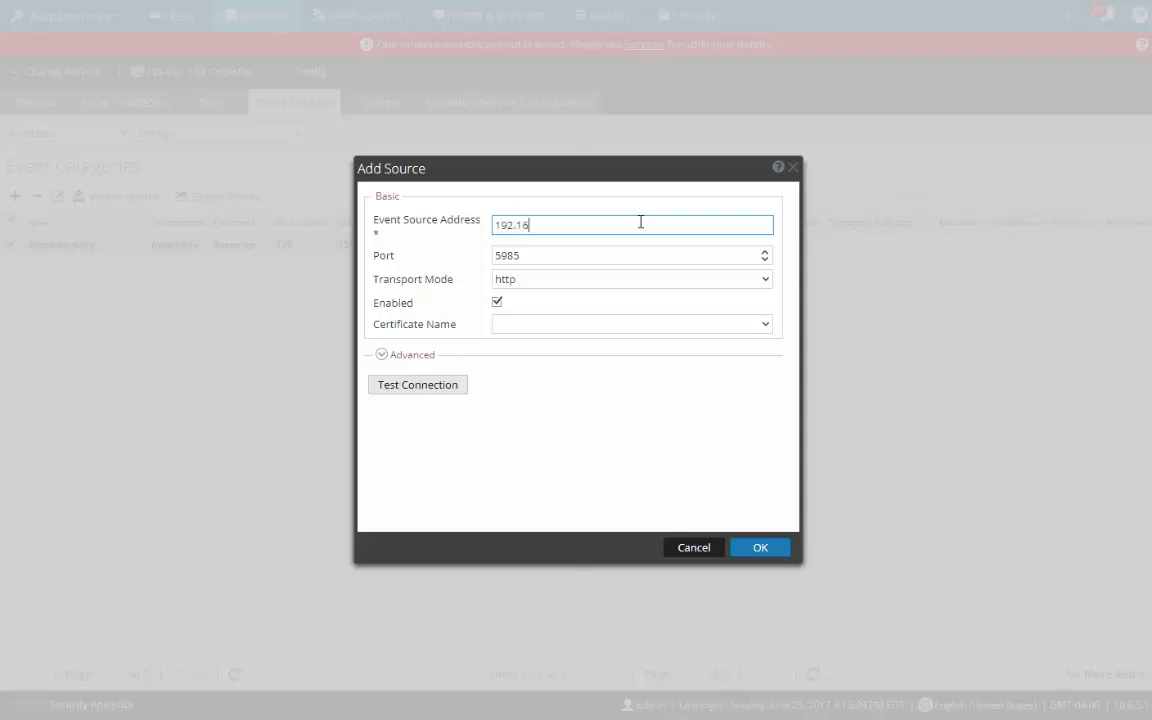
text(.60)
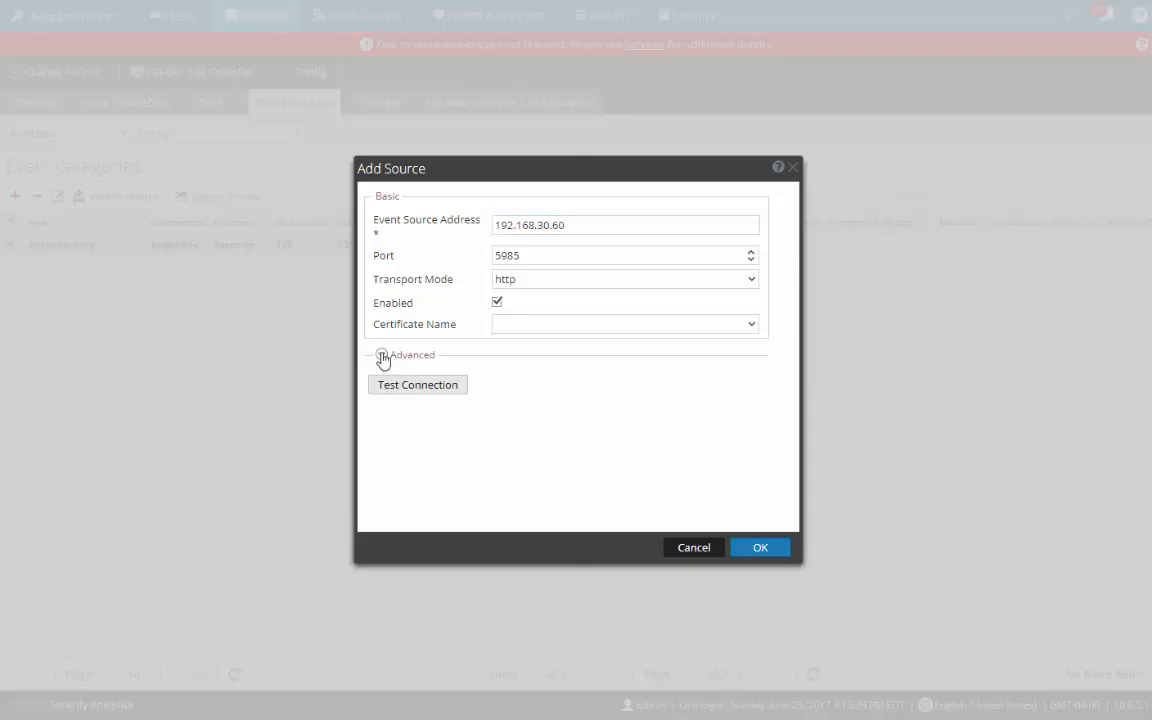
click(382, 356)
scroll(612, 487, down, 3)
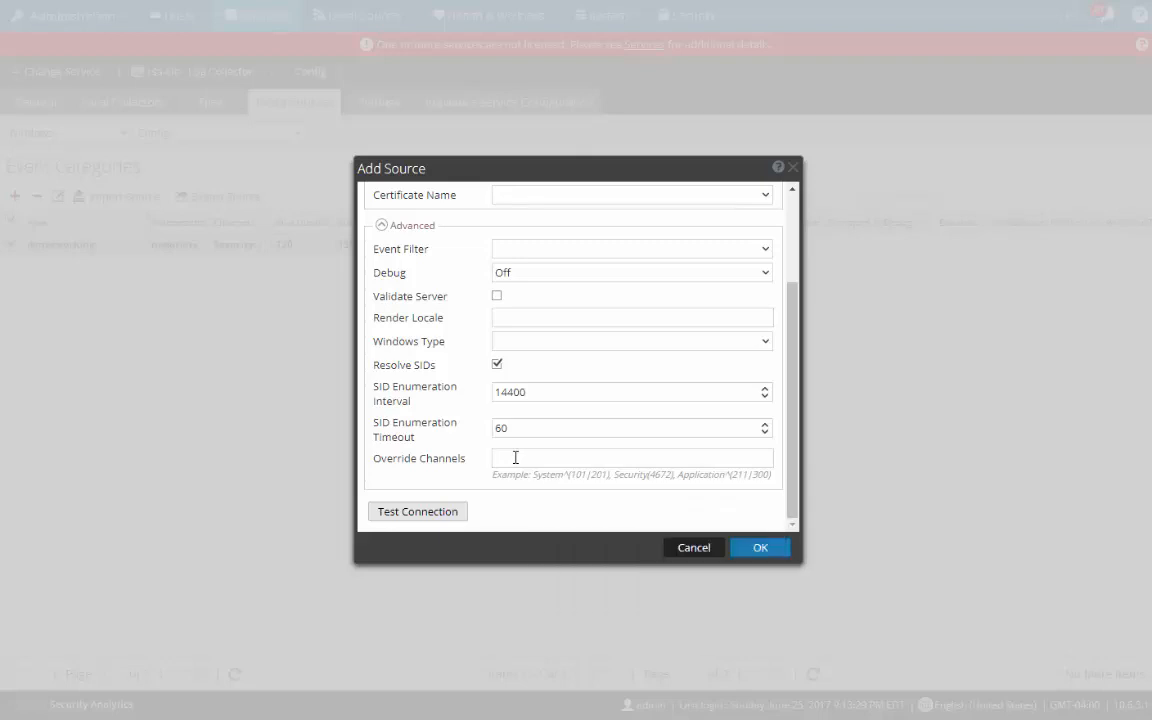
scroll(518, 456, up, 3)
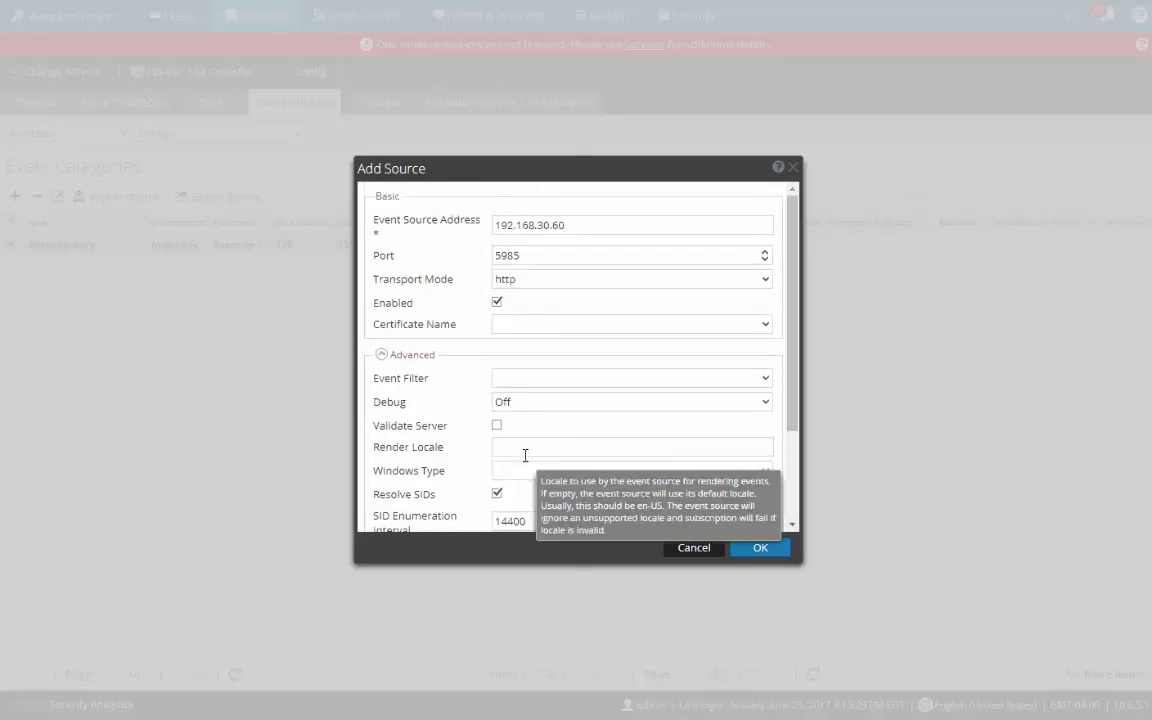
click(382, 355)
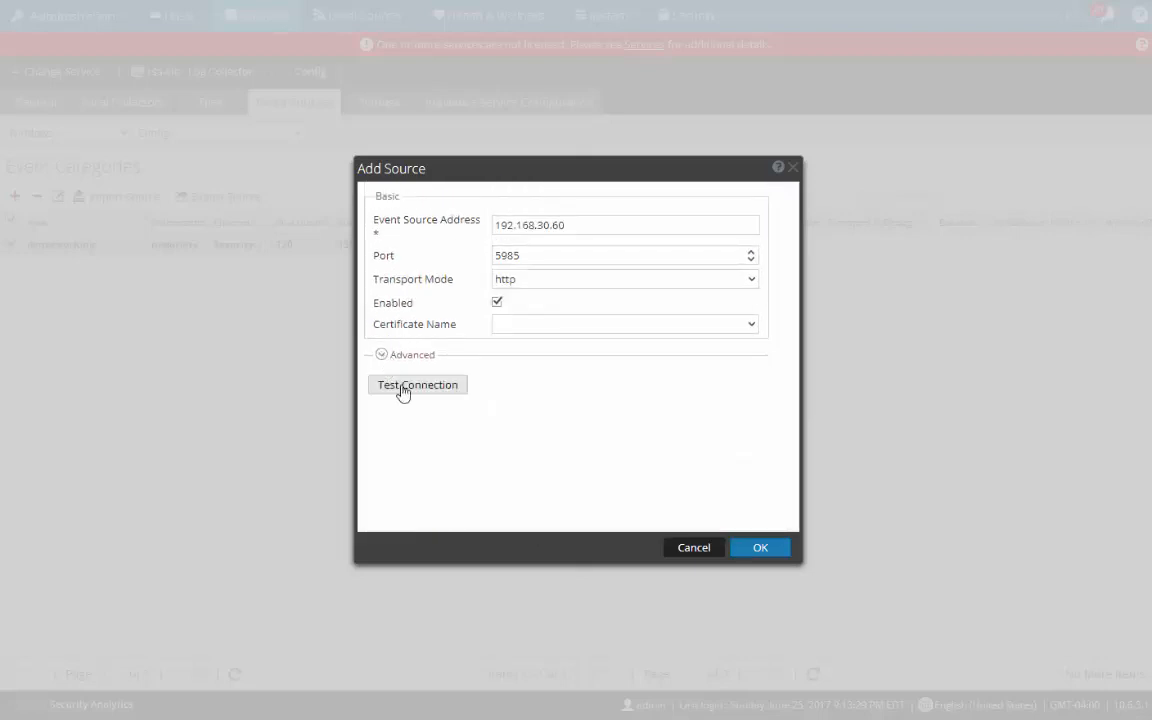
Step: Test the connection to 192.168.30.60:5985, keep http transport mode, and save the Windows host
click(411, 388)
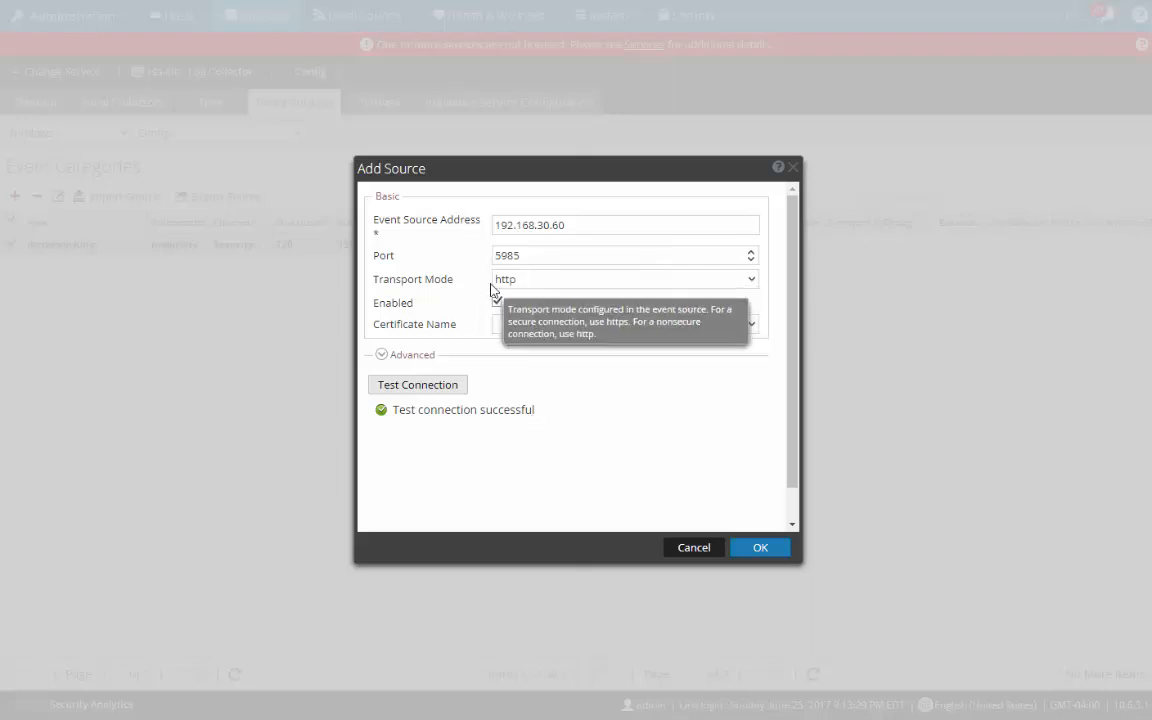
click(752, 281)
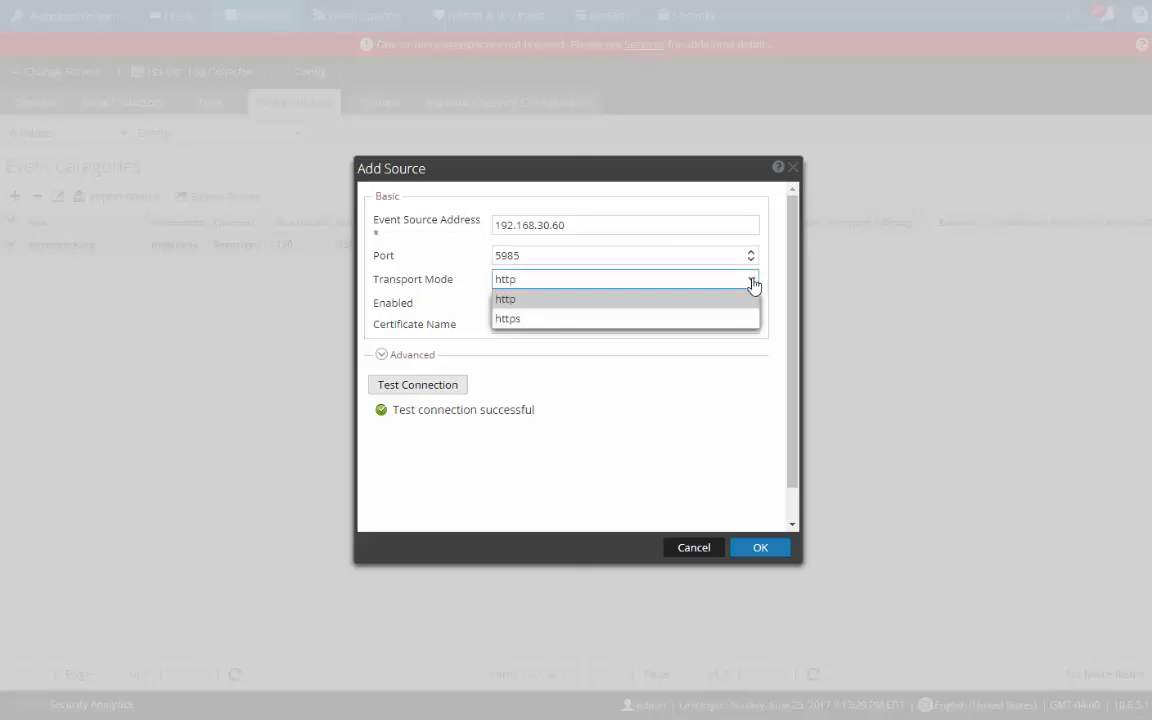
click(670, 396)
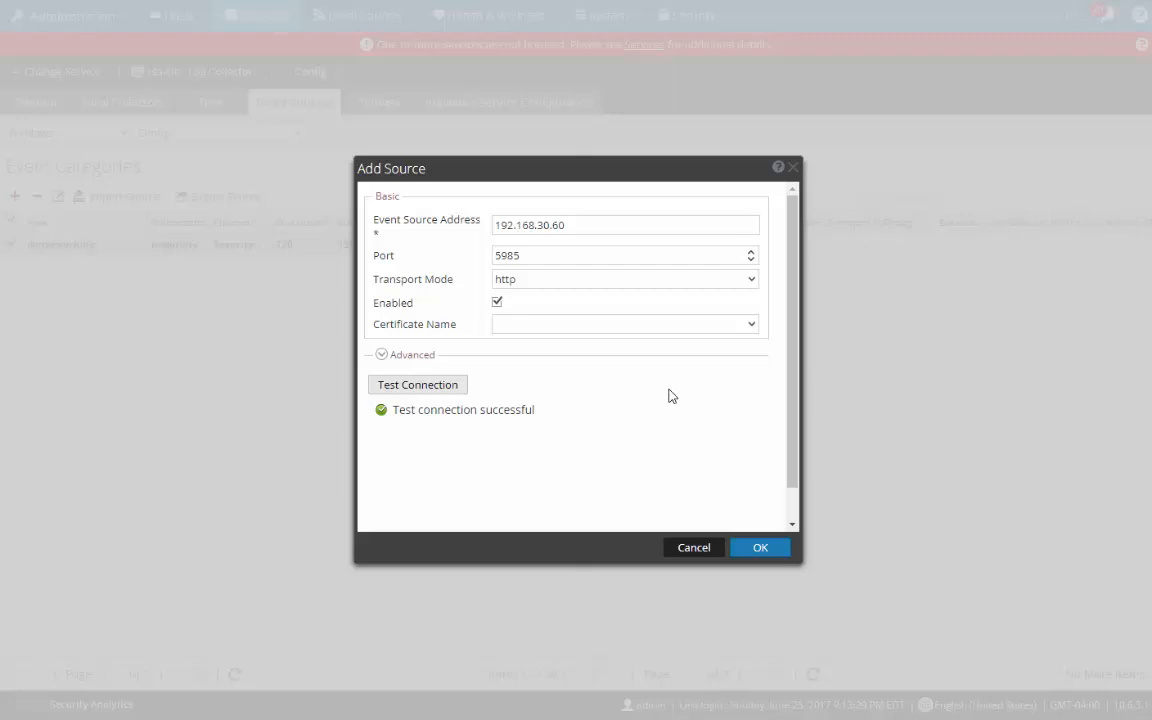
click(758, 550)
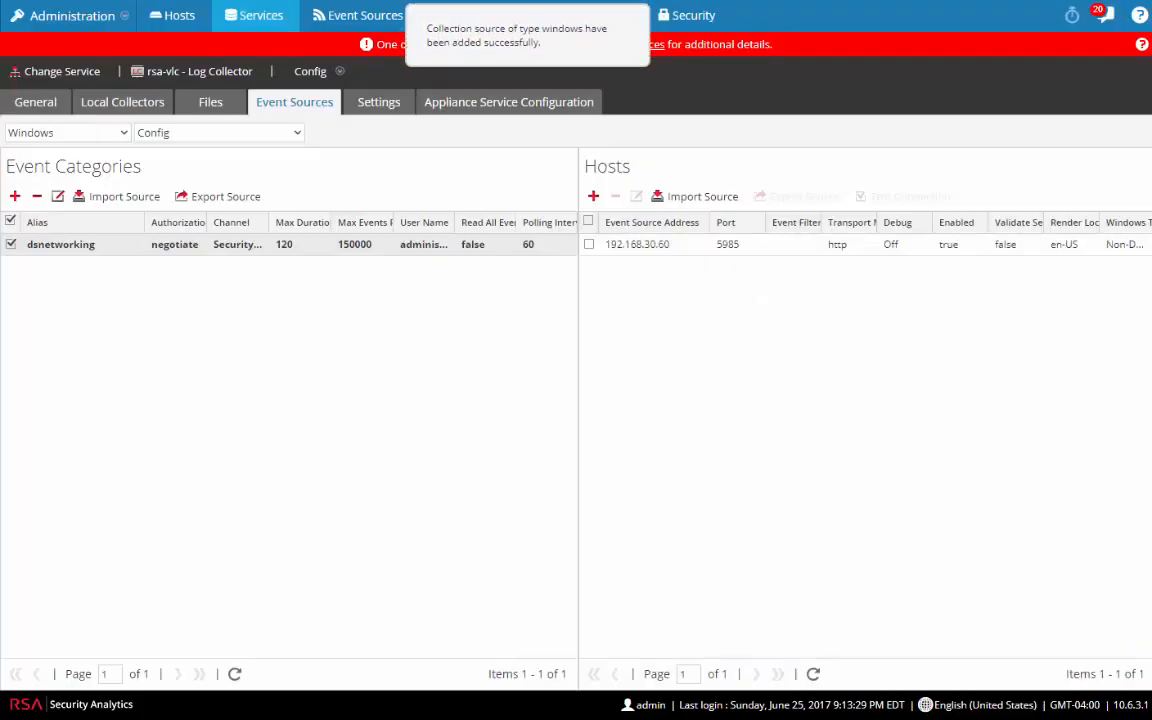
Step: Switch to File event sources and view the iis_adv category's sources
click(114, 132)
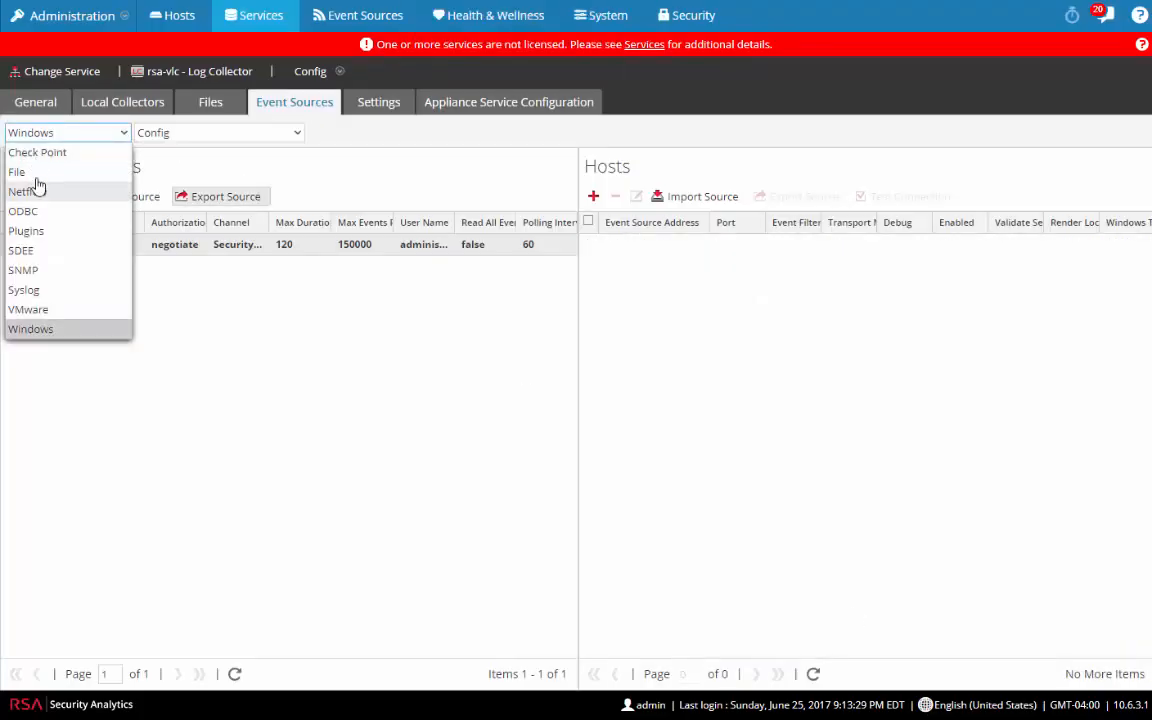
click(33, 173)
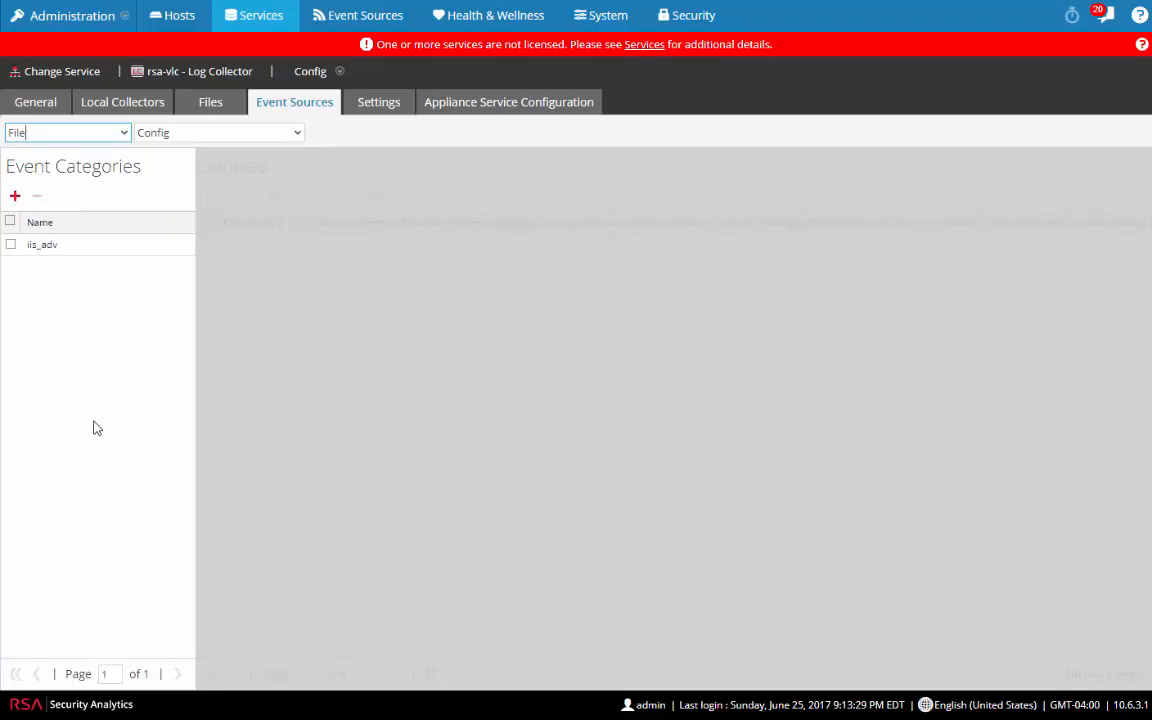
click(36, 249)
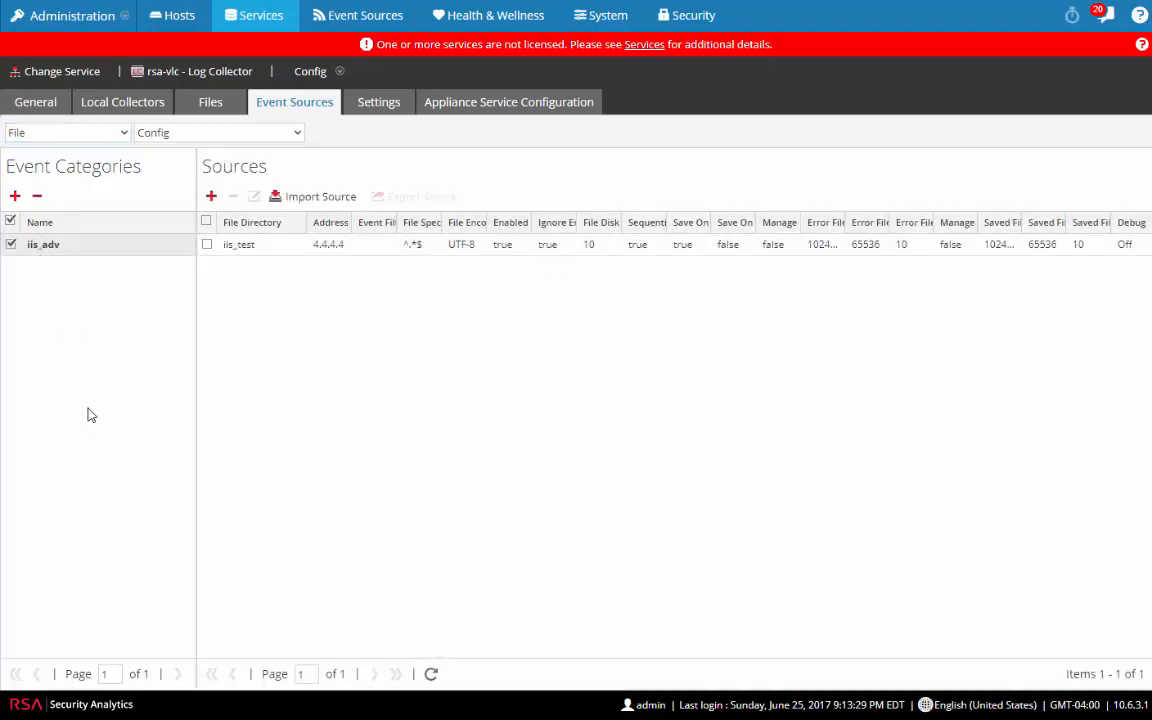
Step: Add apachetomcat as a new event category and select it
click(15, 196)
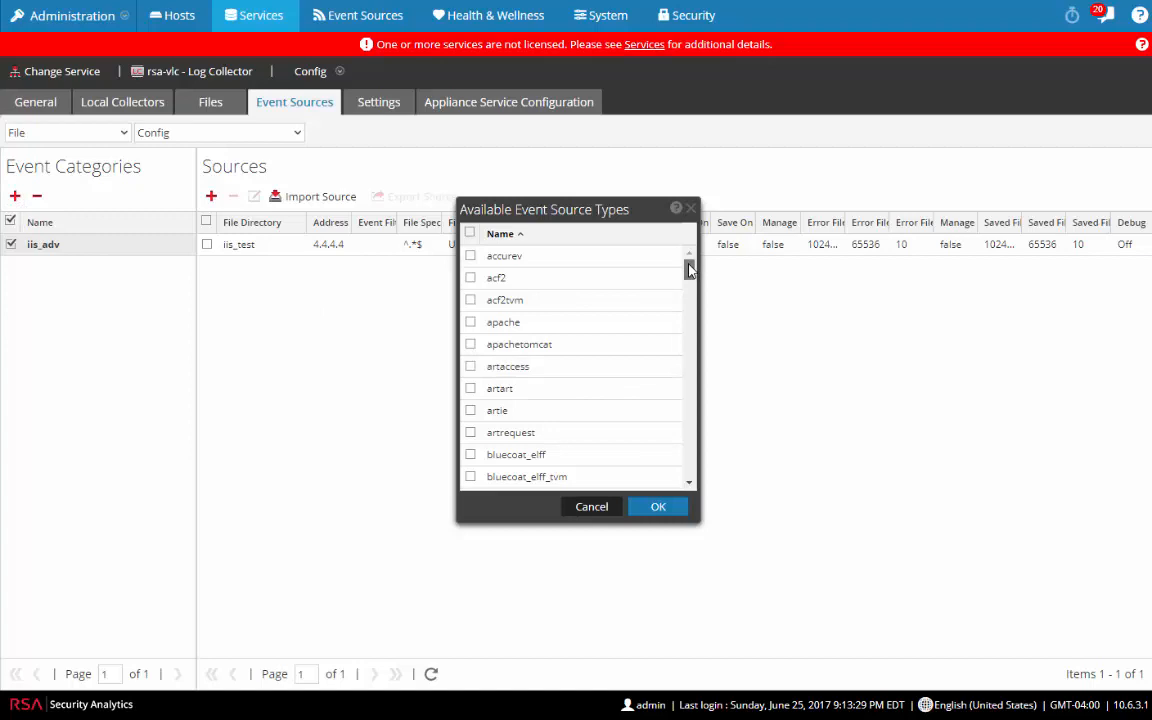
drag(689, 270, 693, 392)
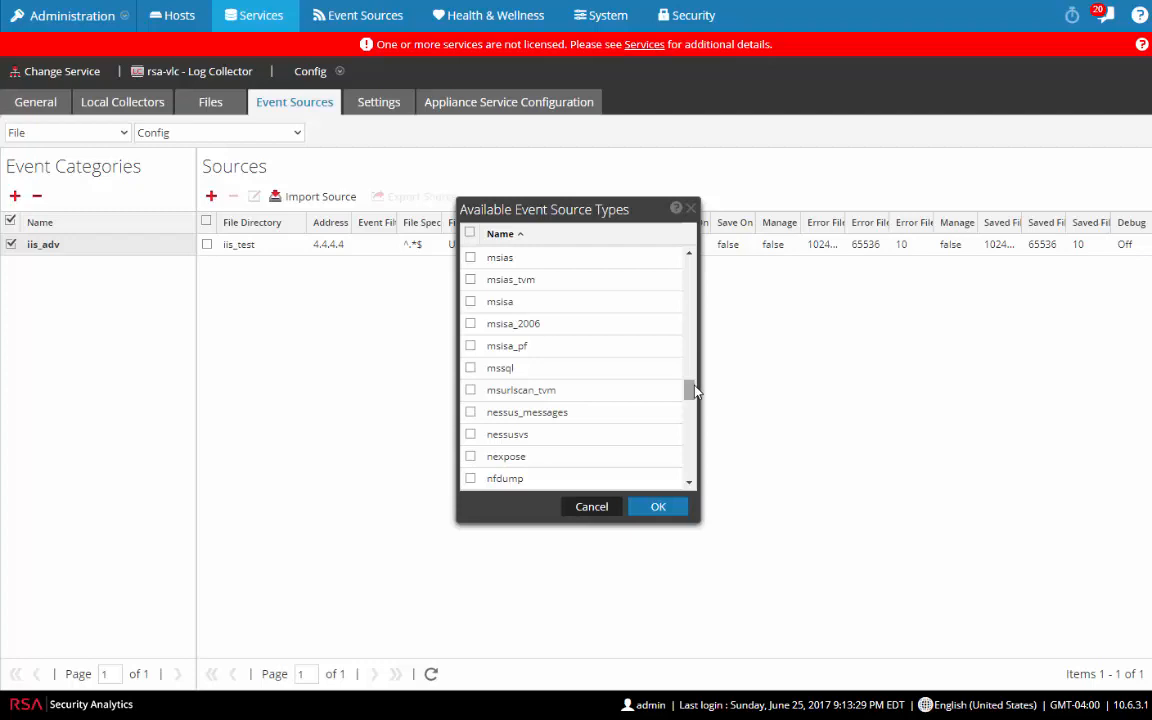
drag(694, 386, 684, 265)
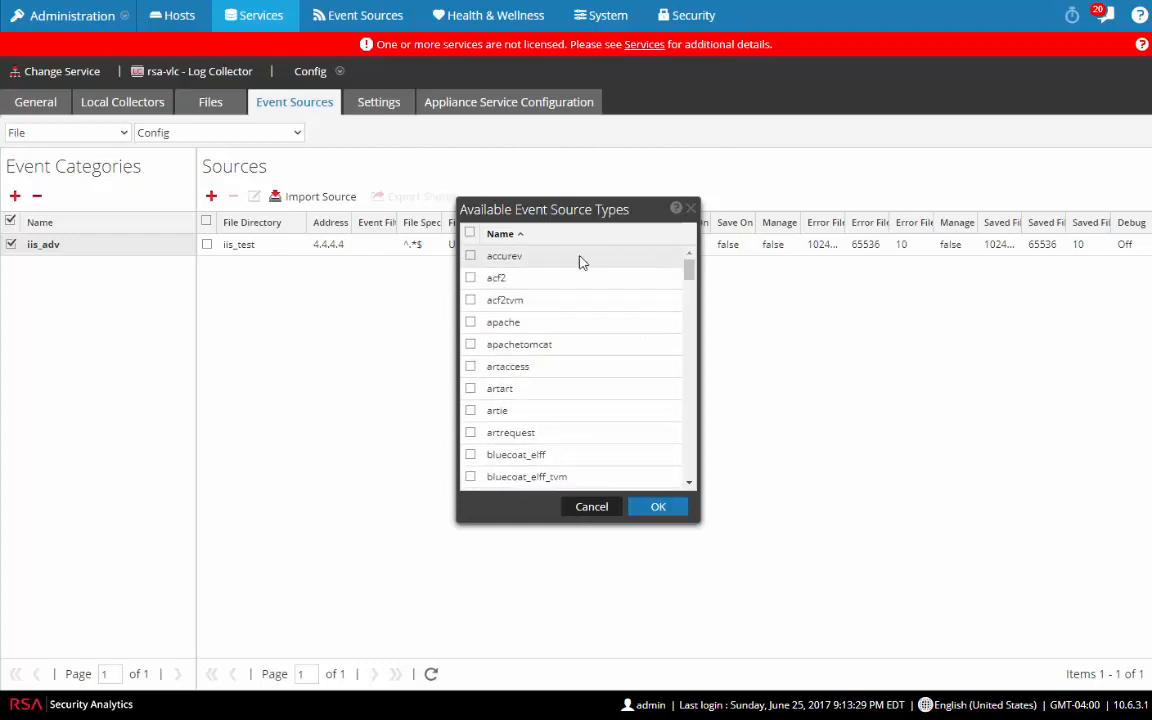
click(529, 345)
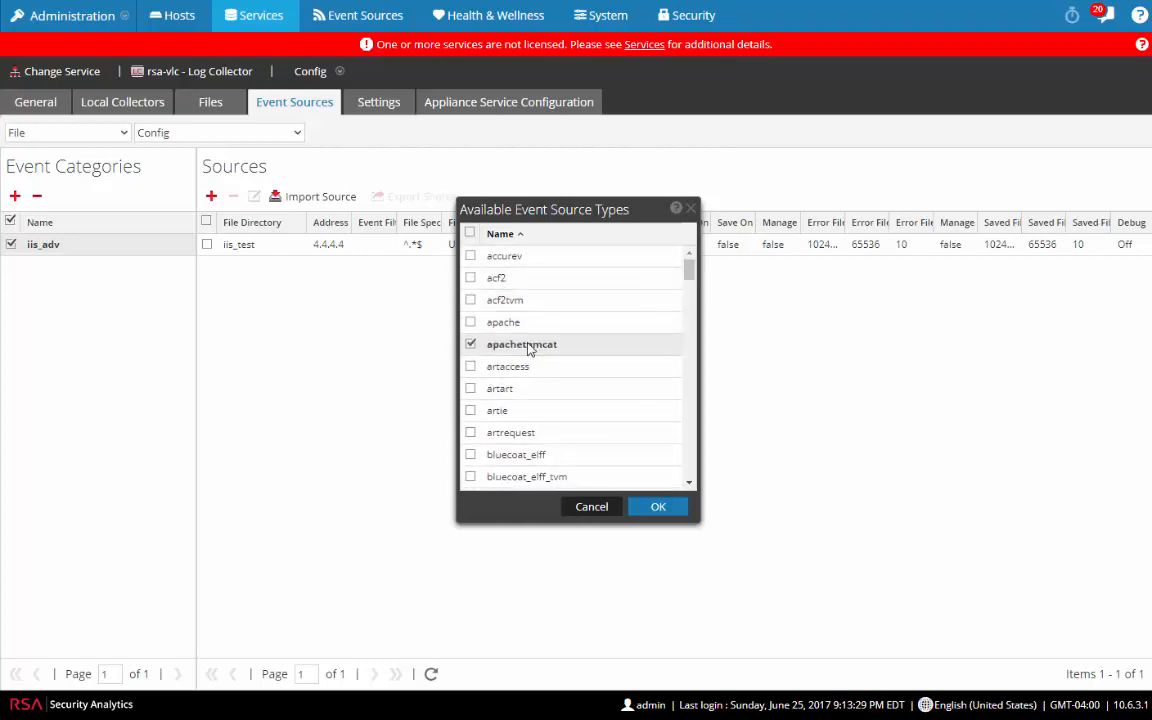
click(659, 508)
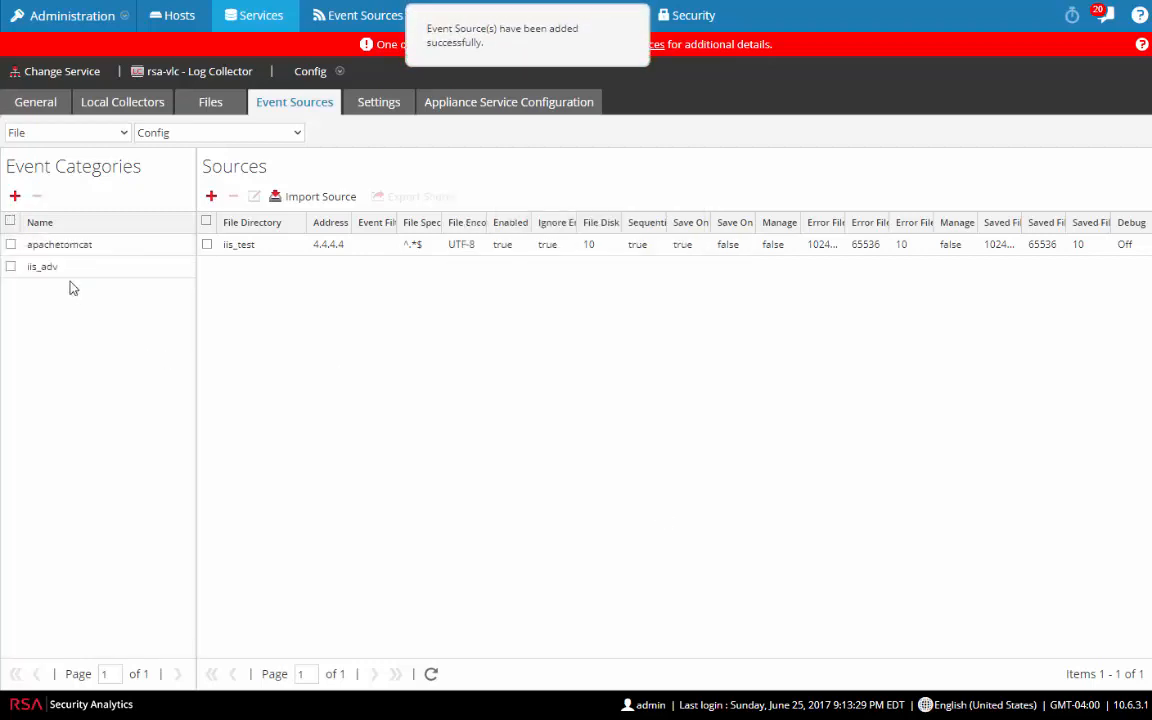
click(62, 247)
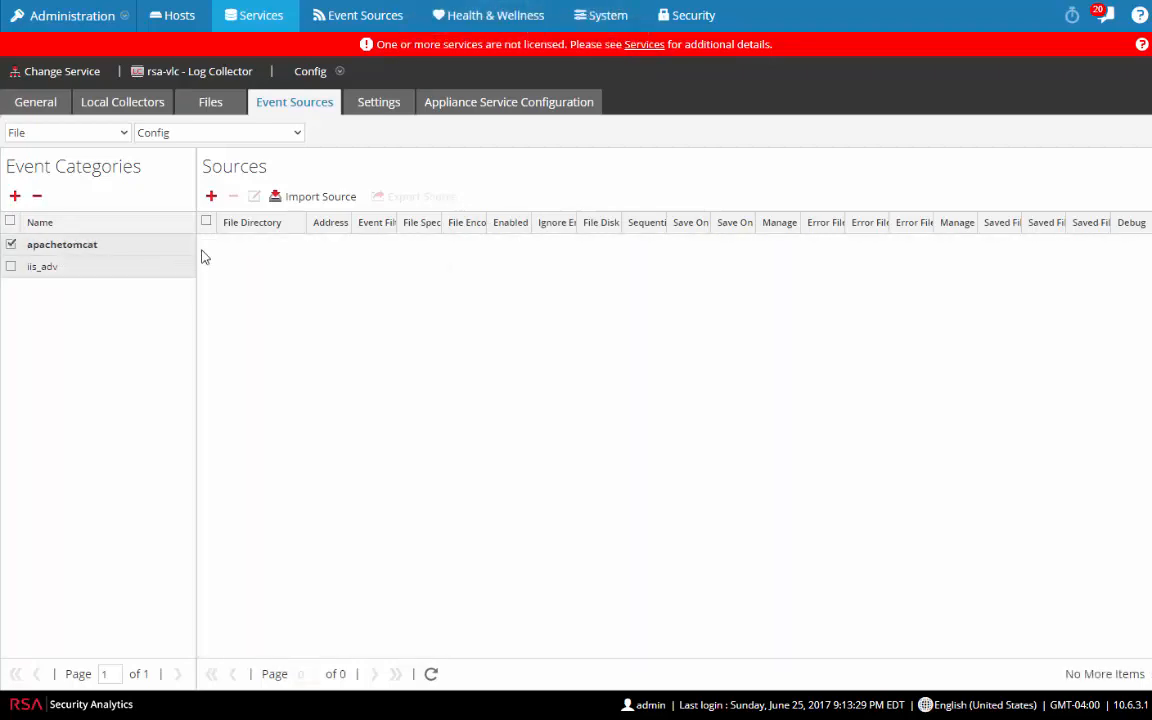
Step: Start a new apachetomcat file source with directory wwwapche1 and address 10.23.45.100
click(211, 197)
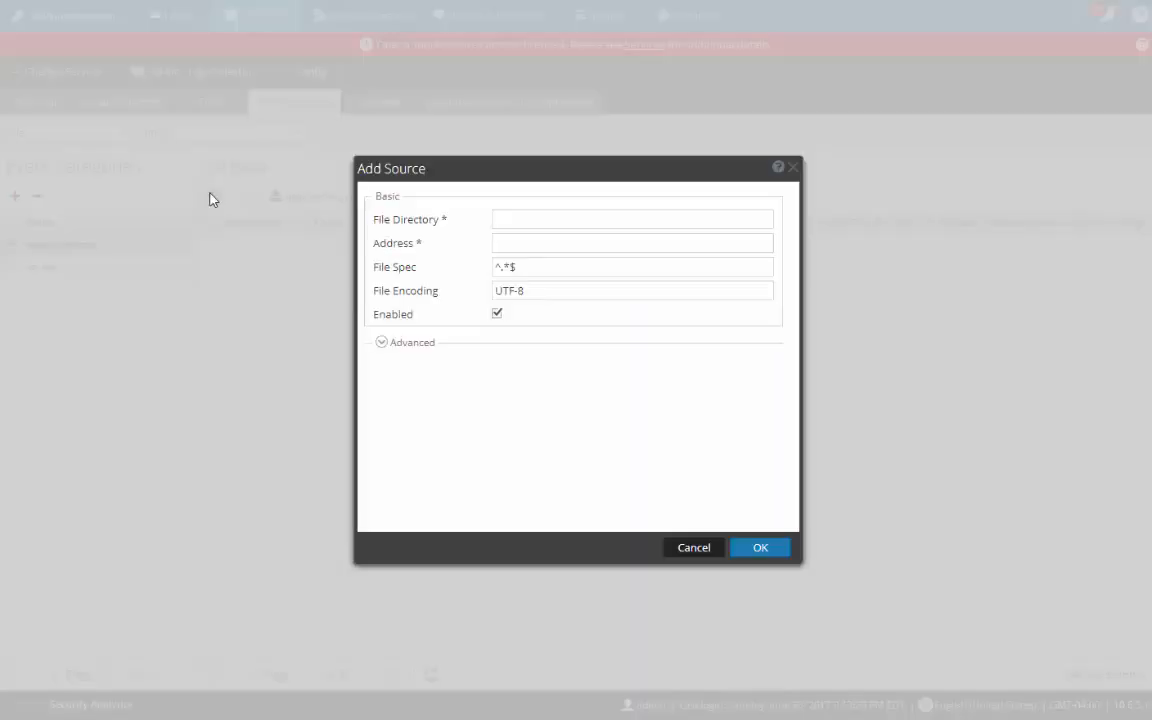
click(540, 217)
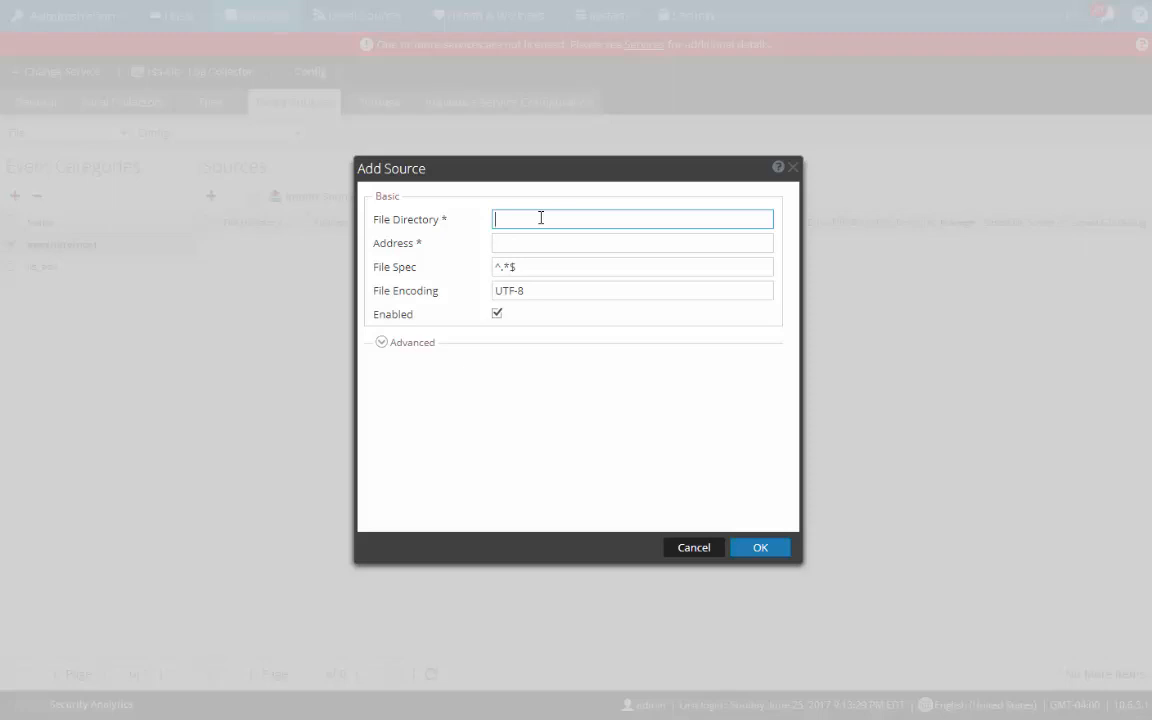
text(pache)
key(BackSpace)
key(BackSpace)
key(BackSpace)
key(BackSpace)
key(BackSpace)
text(apache)
key(BackSpace)
key(BackSpace)
key(BackSpace)
key(BackSpace)
key(BackSpace)
key(BackSpace)
text(wwwhost)
key(BackSpace)
key(BackSpace)
key(BackSpace)
key(BackSpace)
text(apache1)
key(Tab)
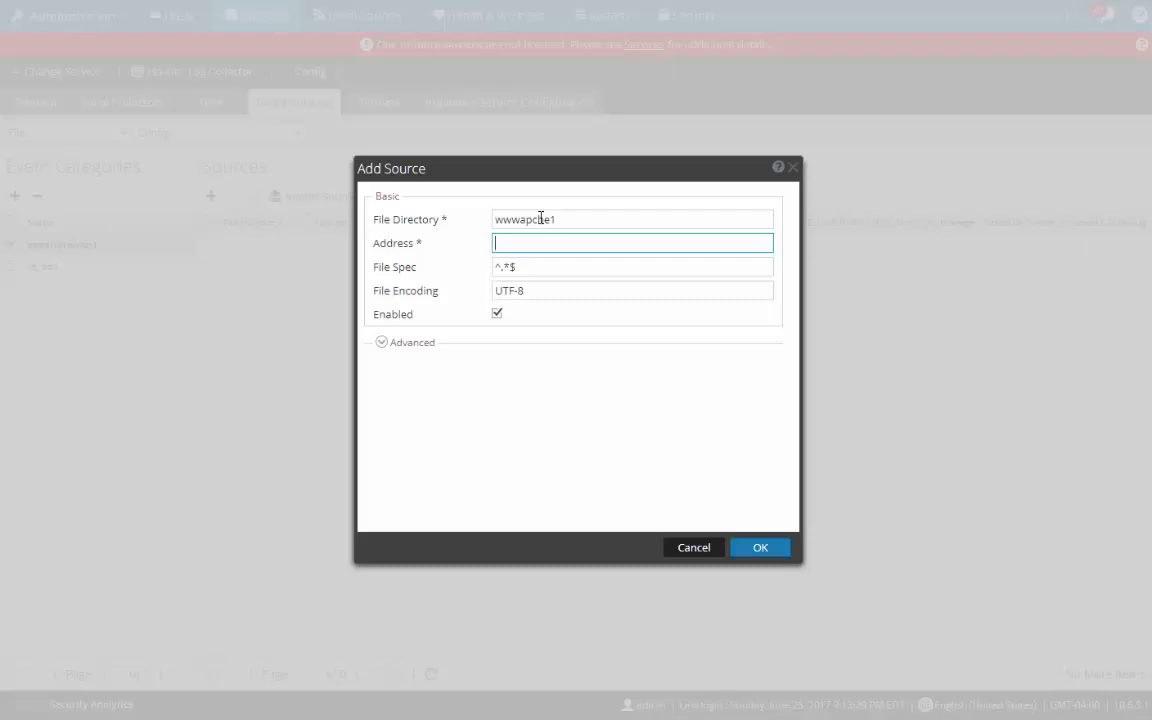
text(10.23.45.100)
Step: Paste the SSH public key into the advanced settings and save the source
click(381, 343)
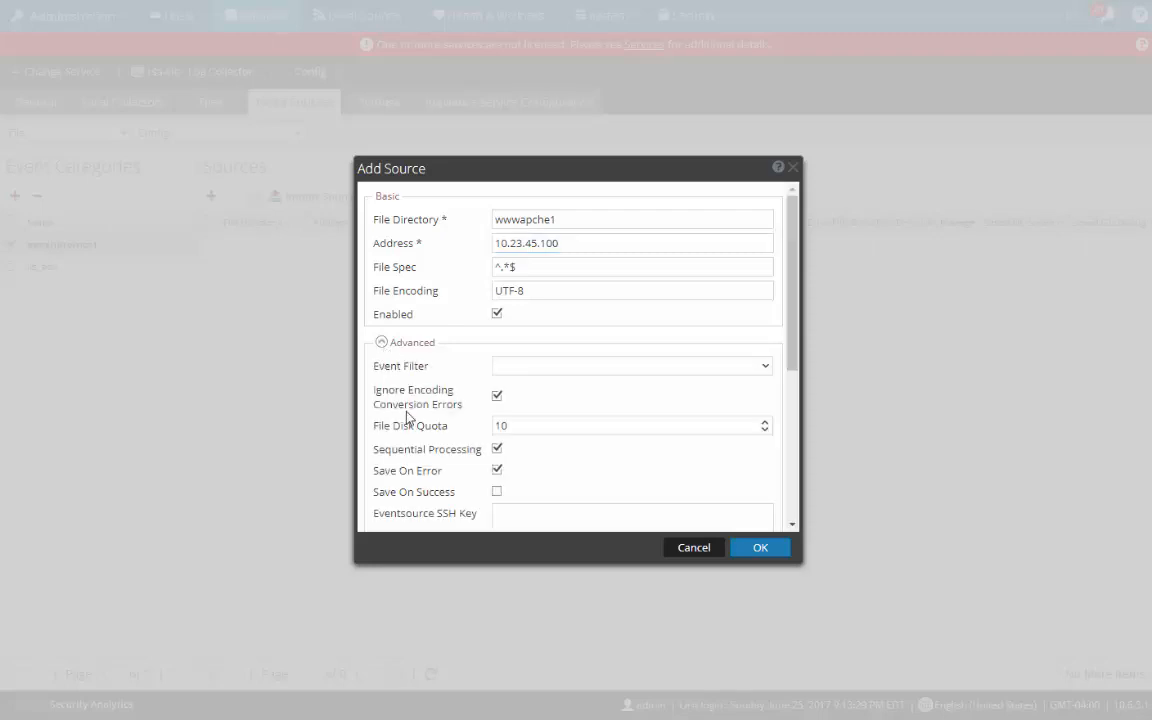
scroll(406, 415, down, 5)
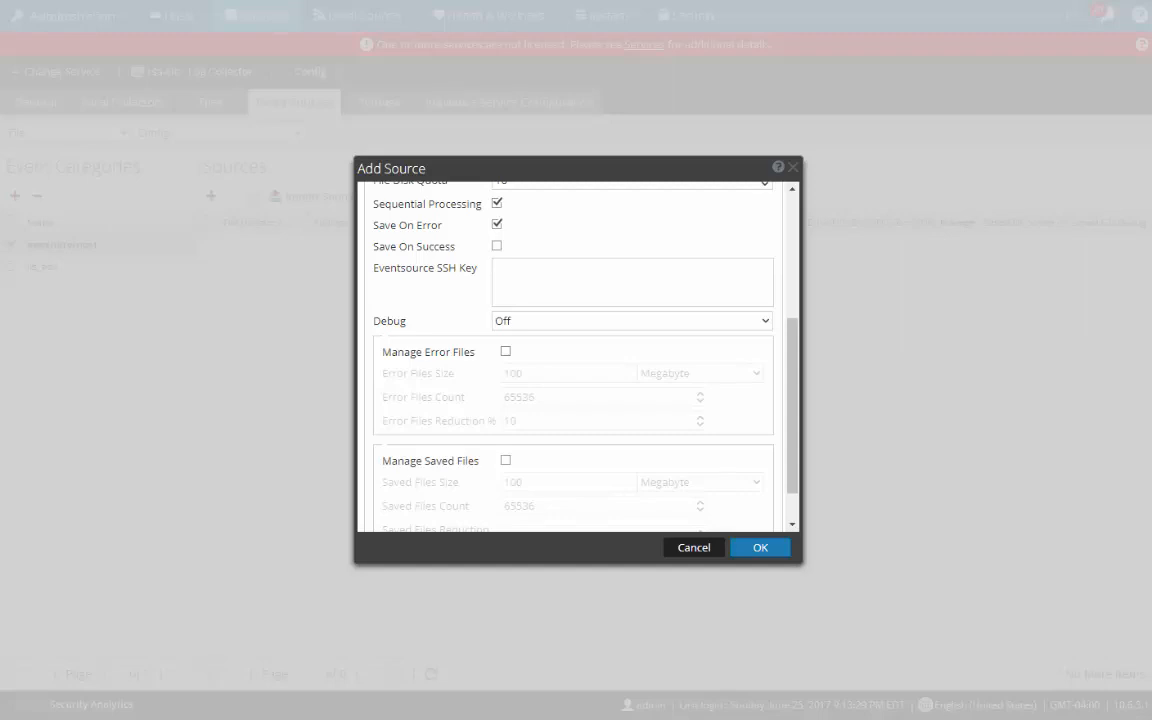
click(519, 267)
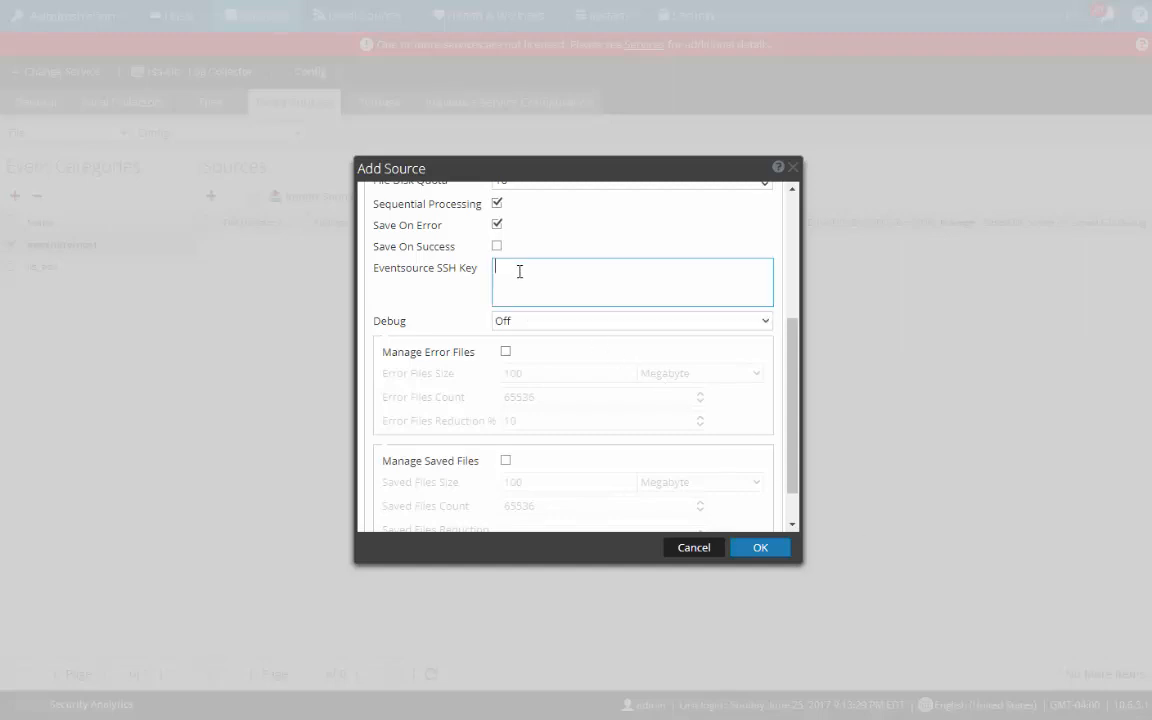
right_click(519, 270)
click(560, 368)
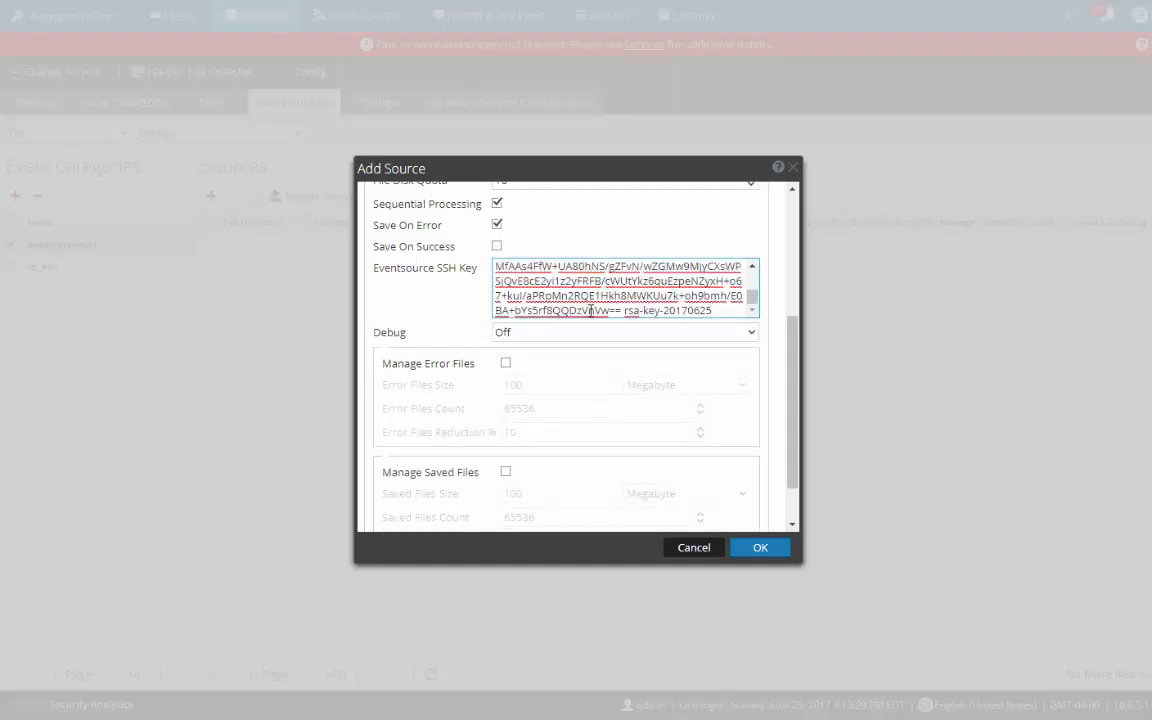
drag(753, 303, 752, 278)
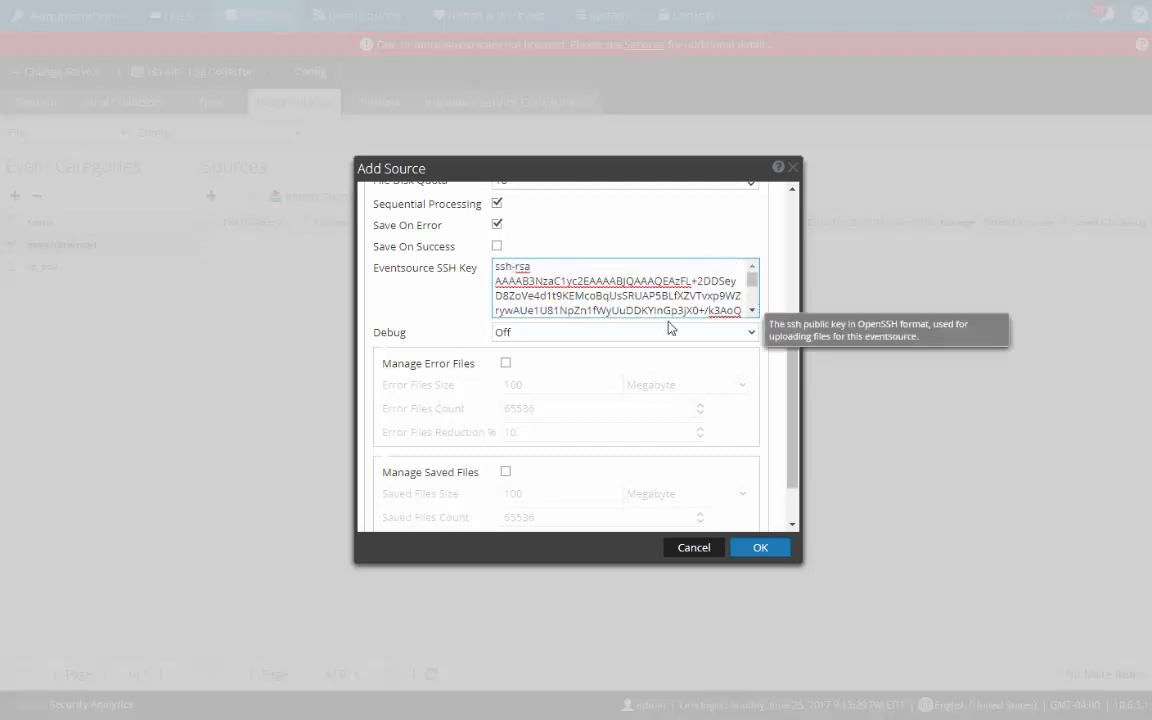
click(760, 550)
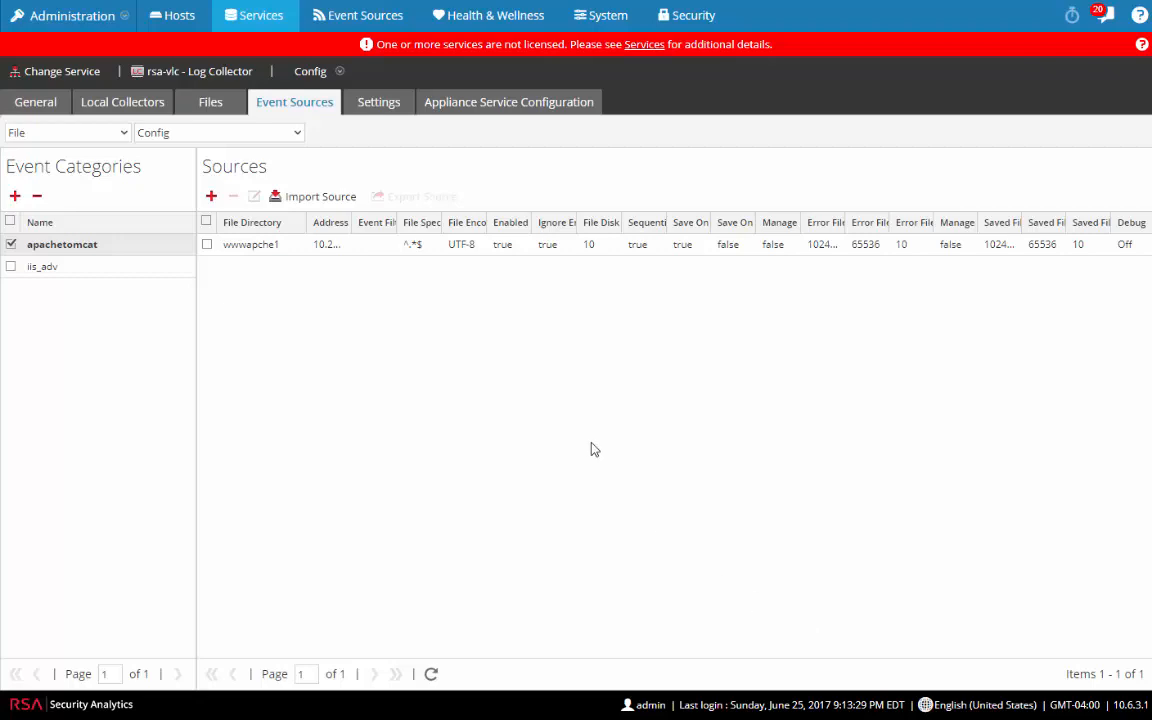
Step: Add the bluecoat_elff_tvm event category, select it, and start a new file source form
click(15, 195)
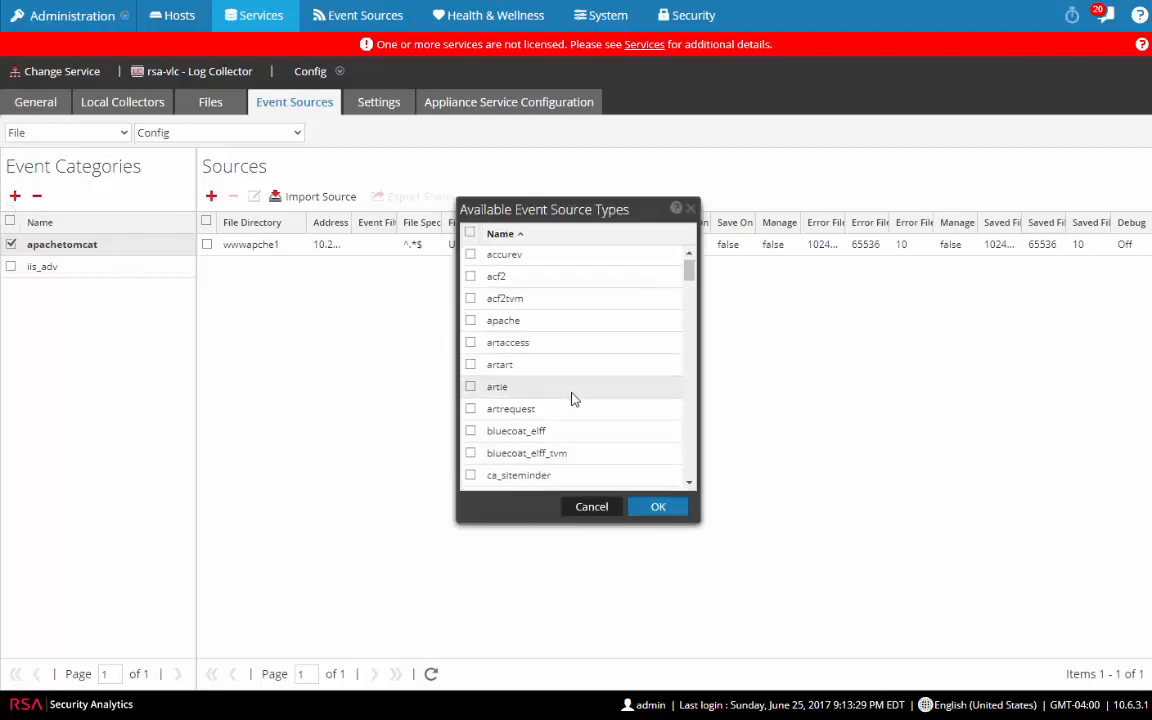
scroll(571, 398, down, 4)
scroll(577, 400, up, 2)
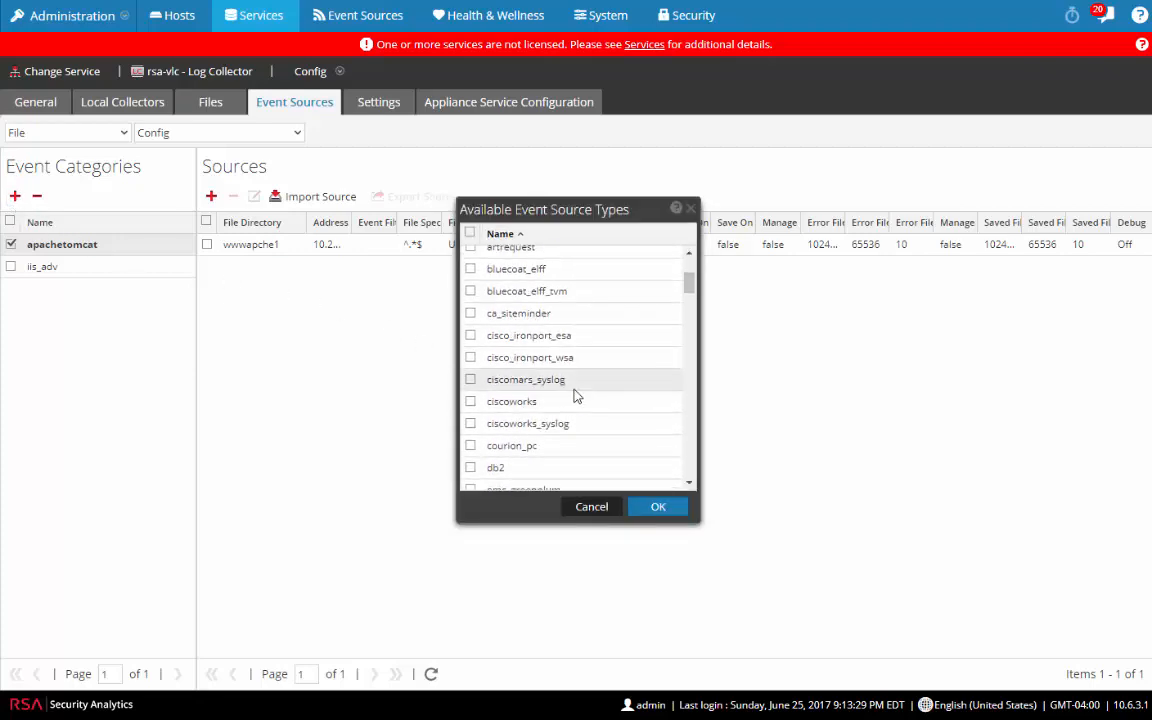
click(470, 291)
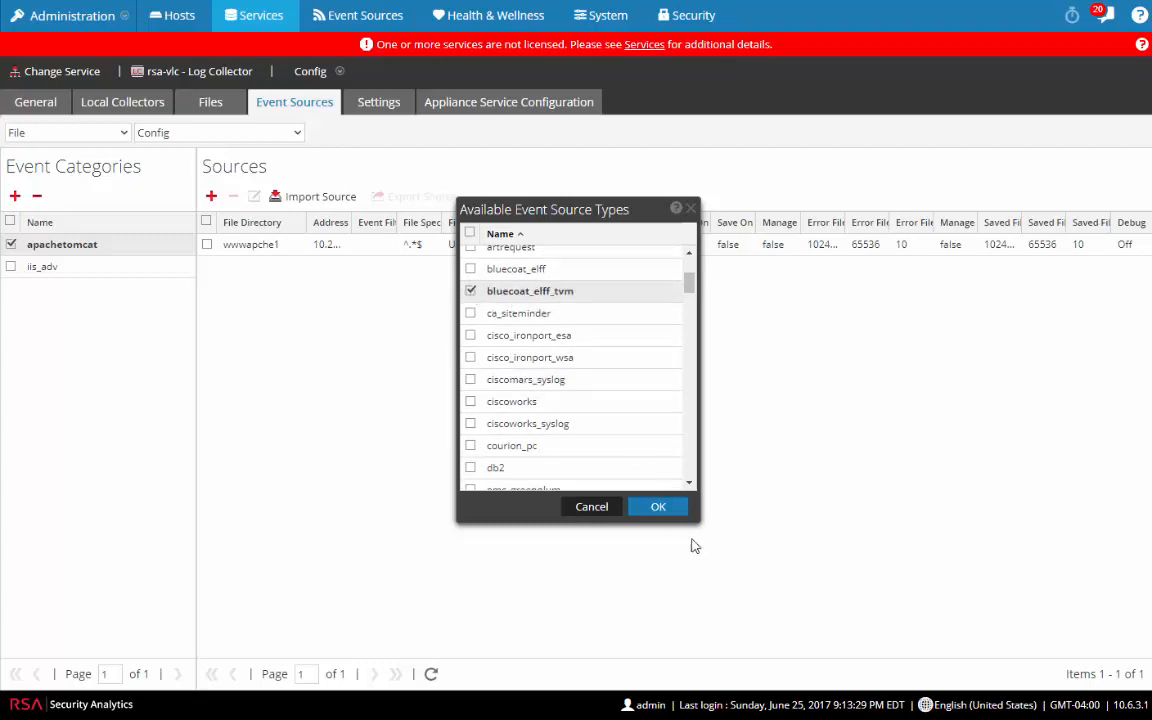
click(658, 507)
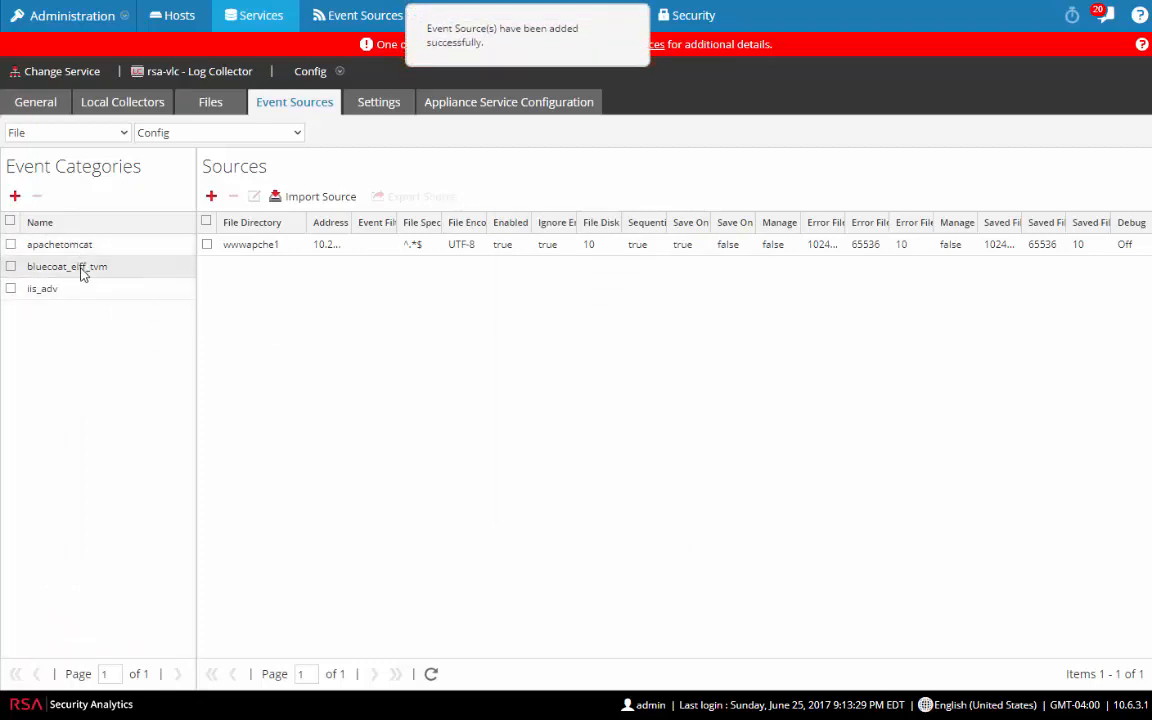
click(85, 267)
click(211, 196)
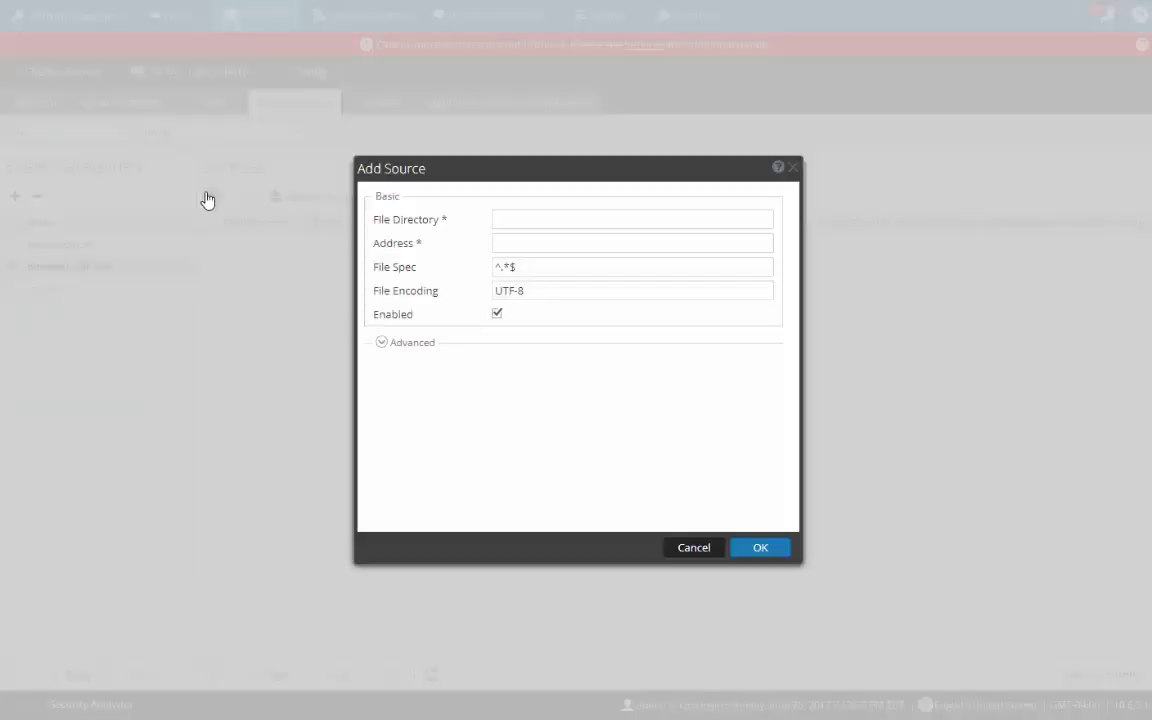
Step: Fill in directory 'prem' and address 1.2.3.4, then cancel the source without saving
click(591, 217)
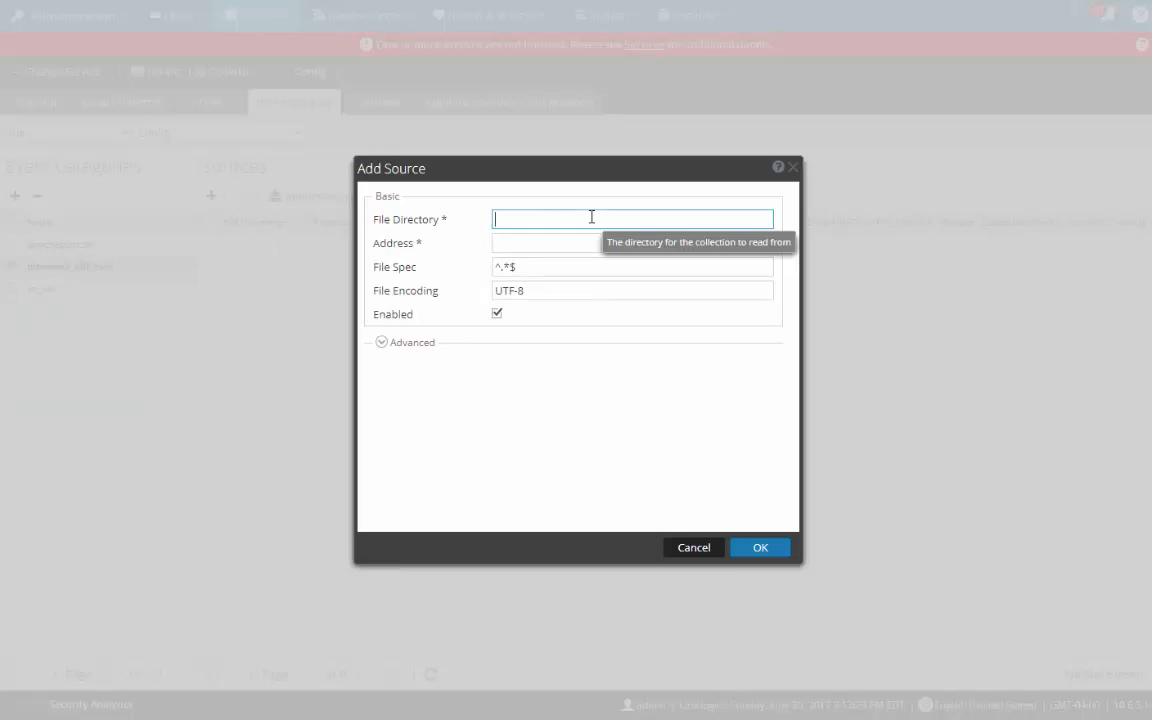
text(prem)
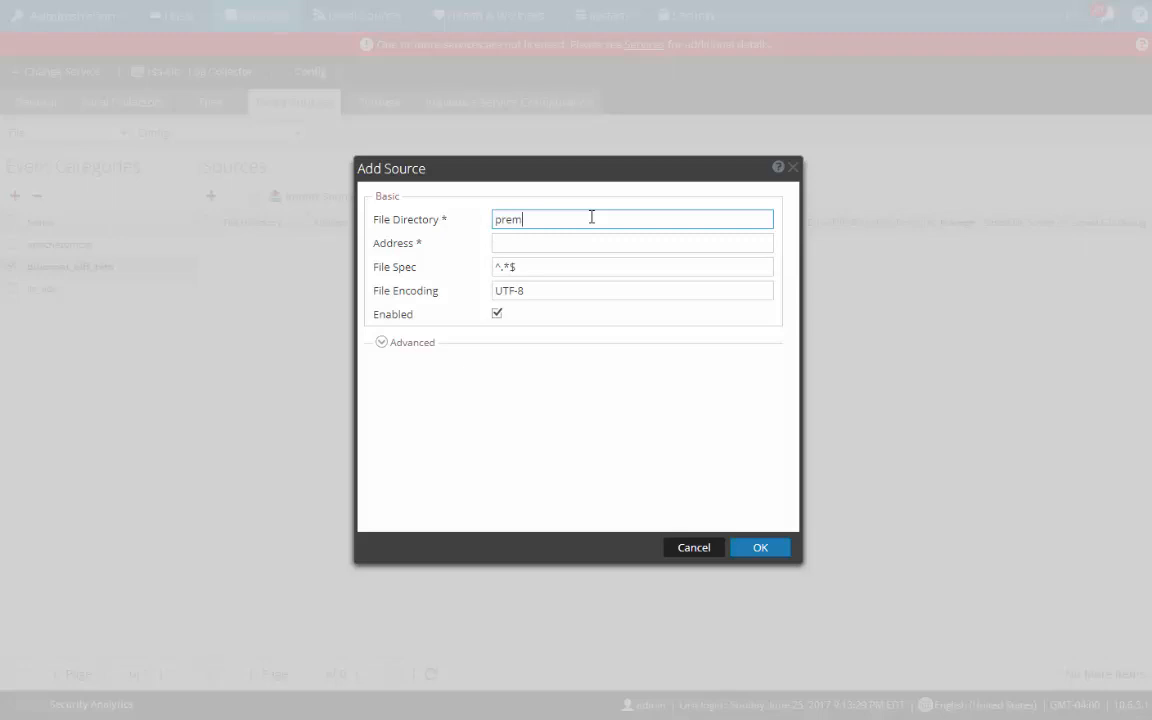
key(Tab)
text(1.2.3.4)
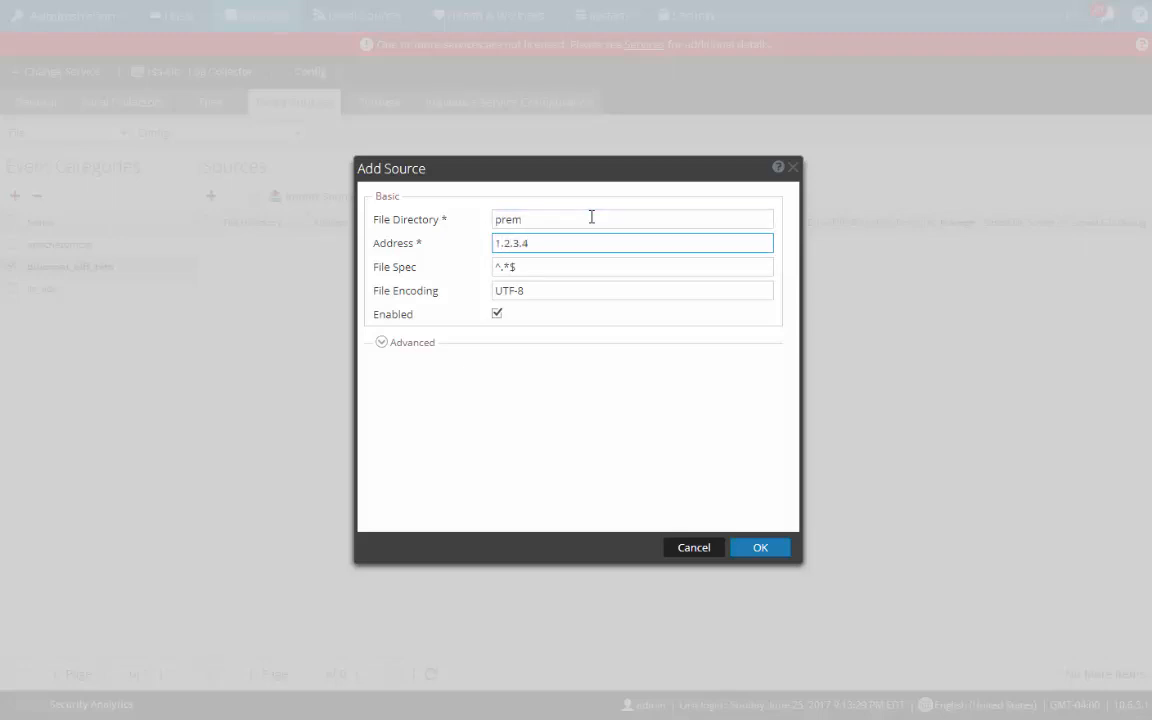
click(381, 342)
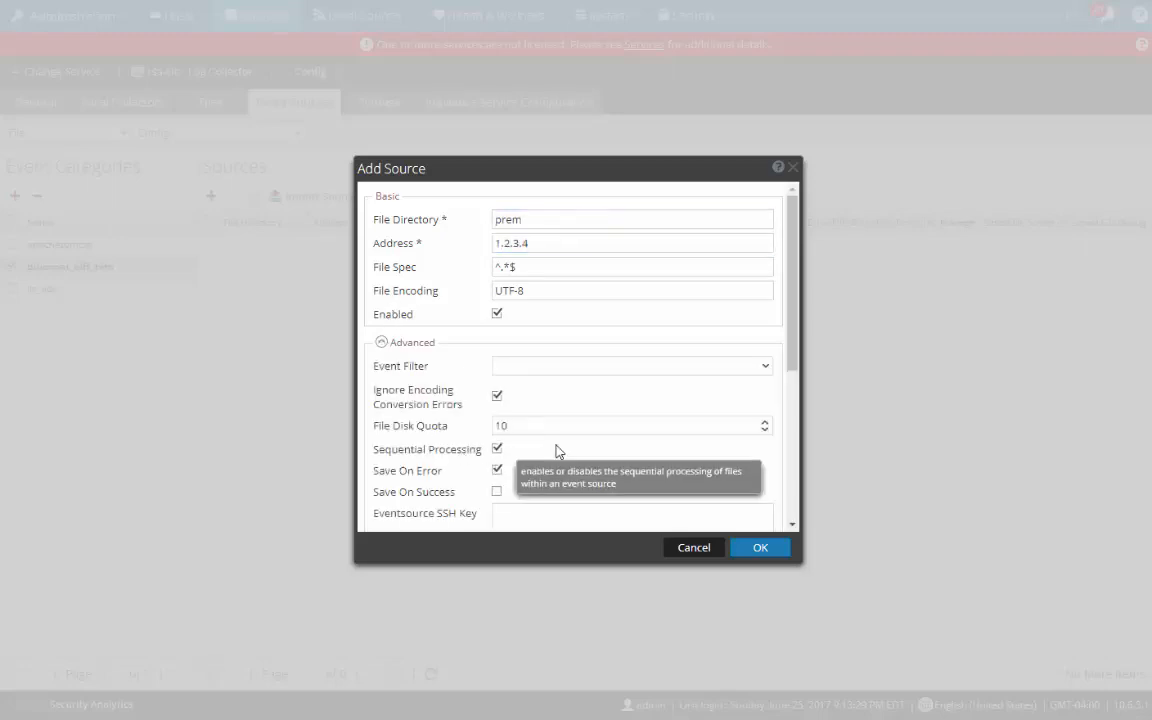
click(545, 519)
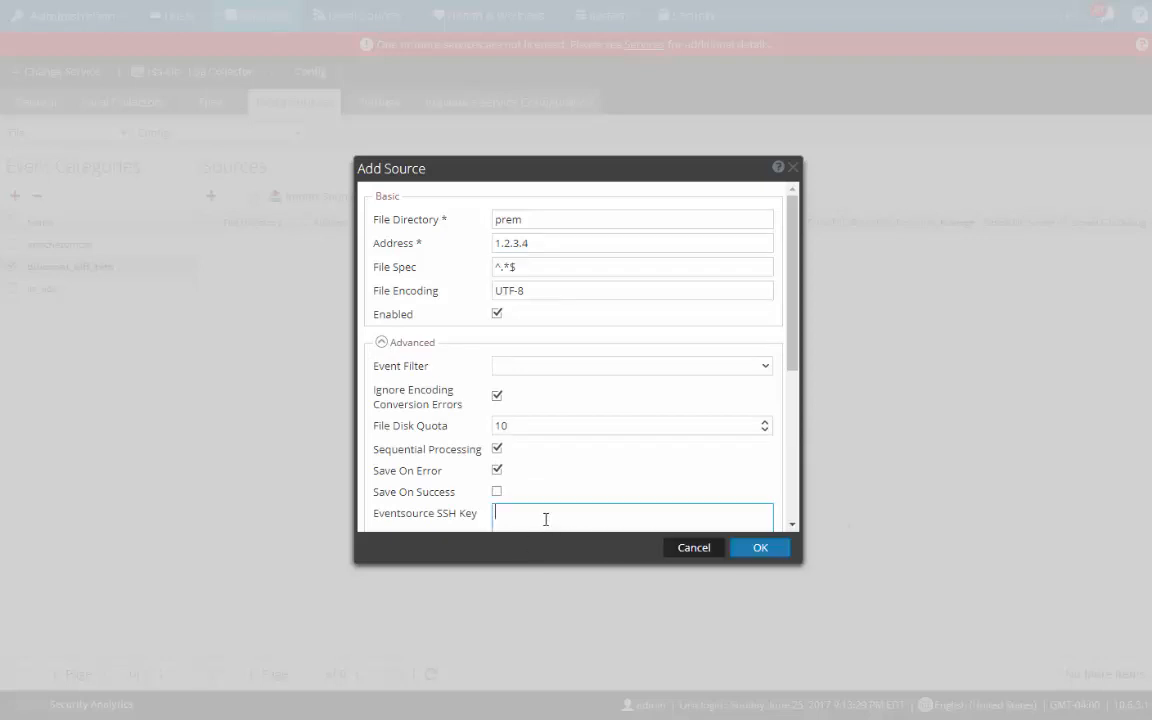
click(692, 548)
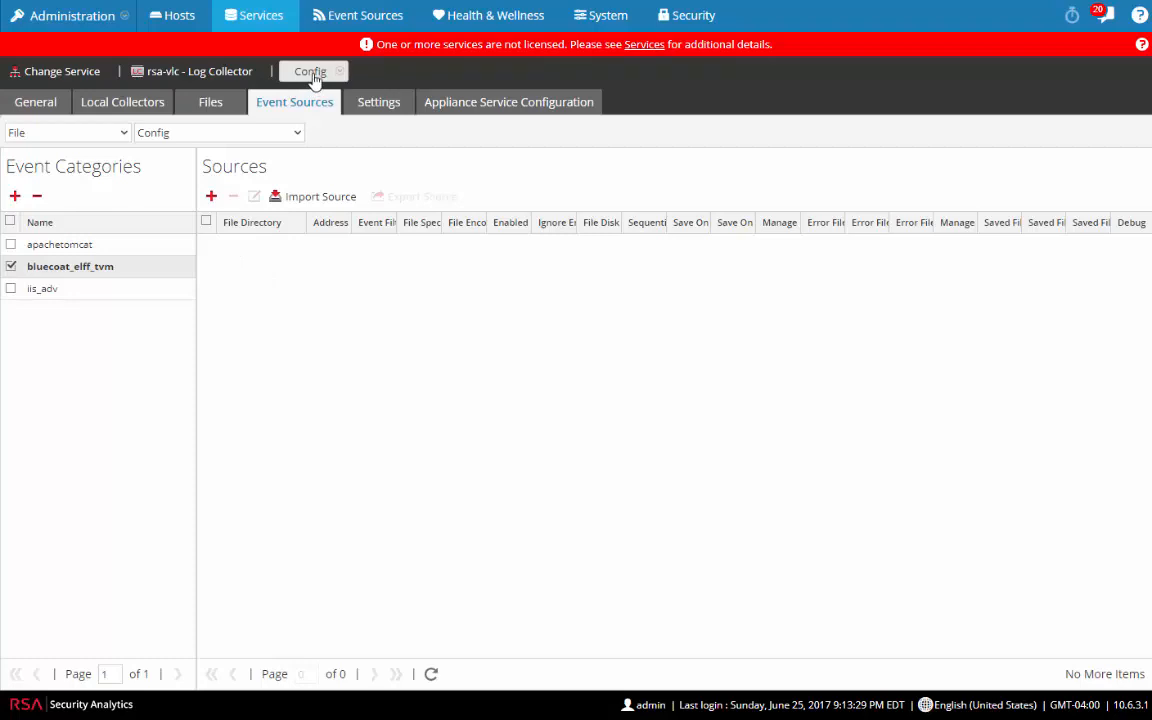
Step: Switch to the rsa-ld-2 Log Decoder service and open its Config view
click(62, 73)
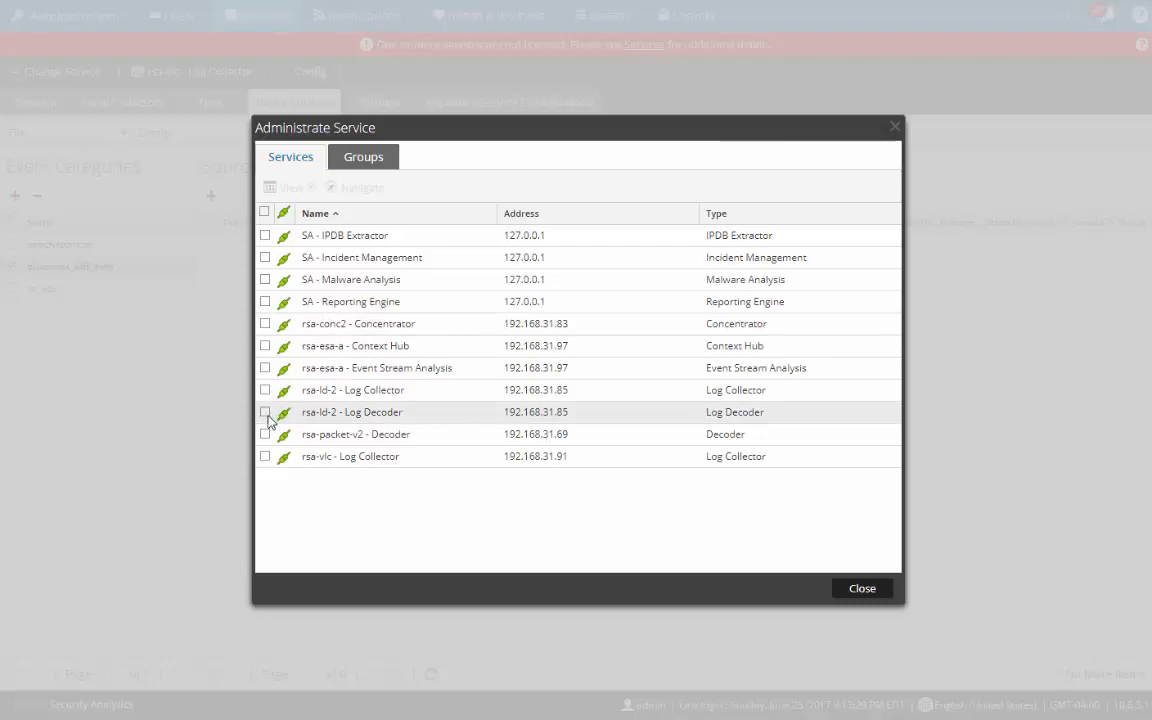
click(265, 413)
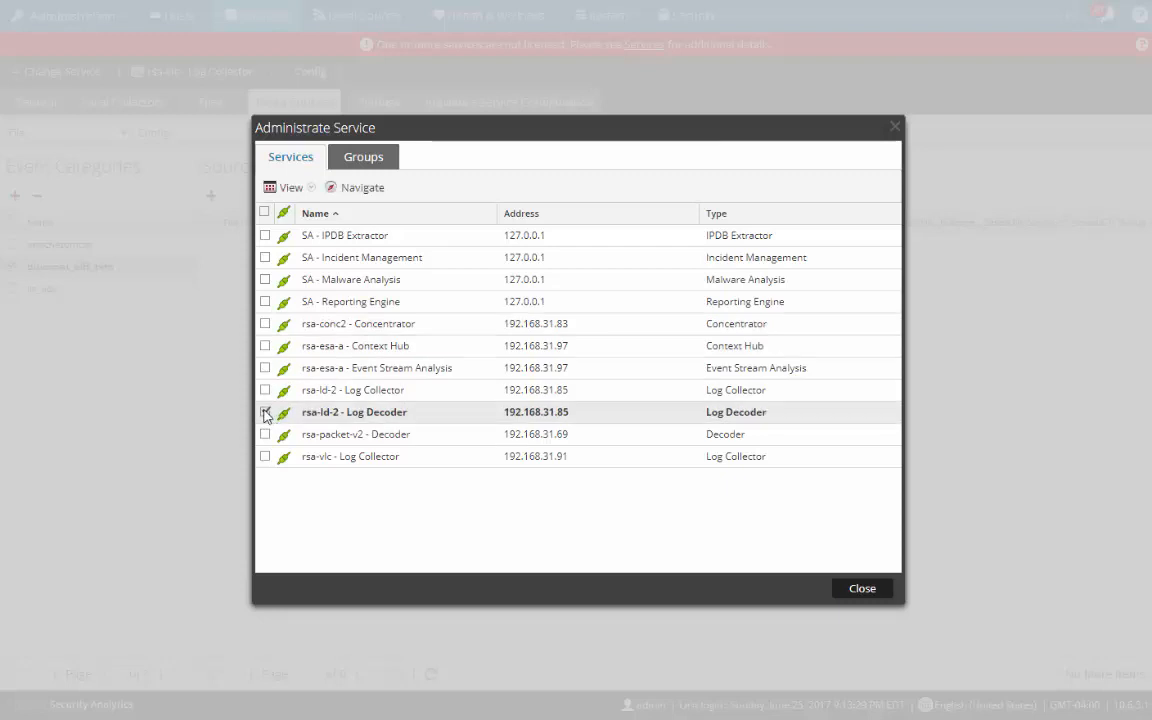
click(287, 188)
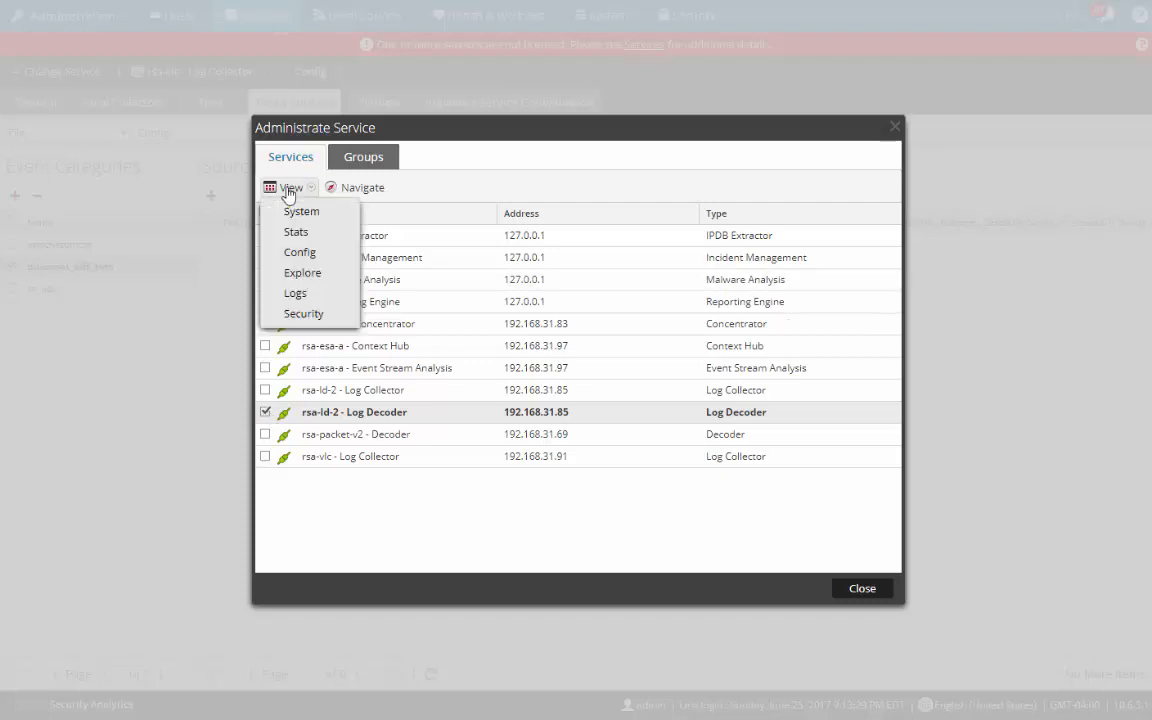
click(296, 255)
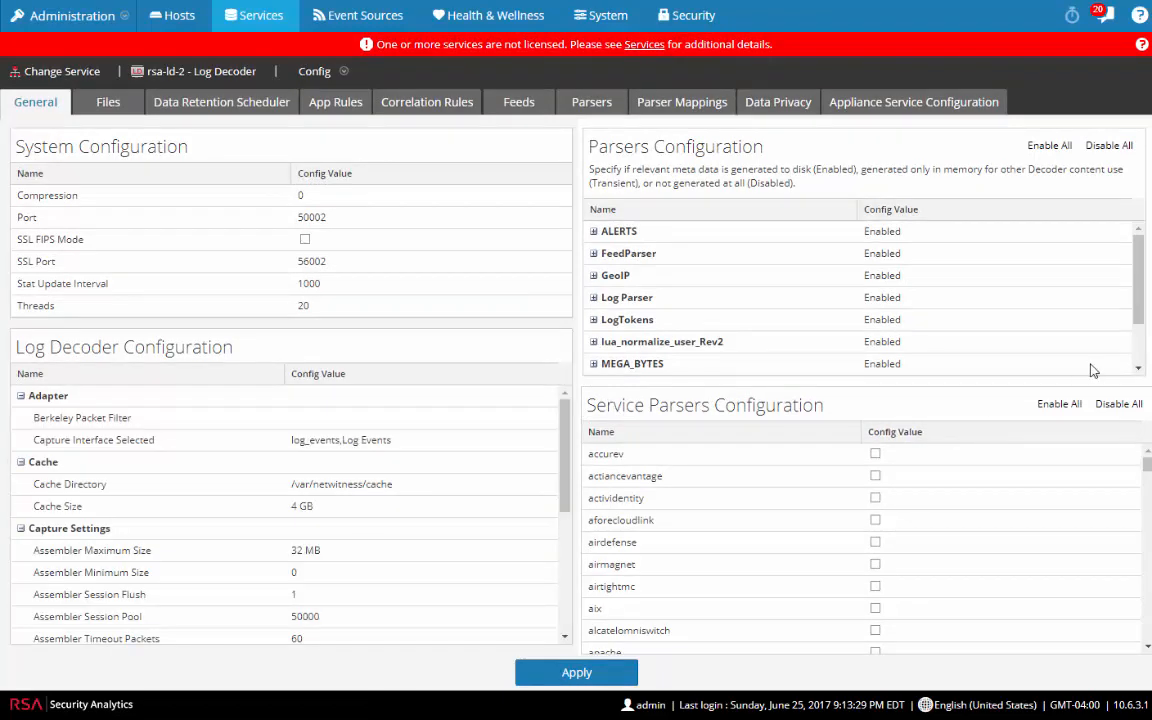
mouse_move(1148, 470)
mouse_down()
mouse_move(1148, 487)
mouse_move(1148, 472)
mouse_up()
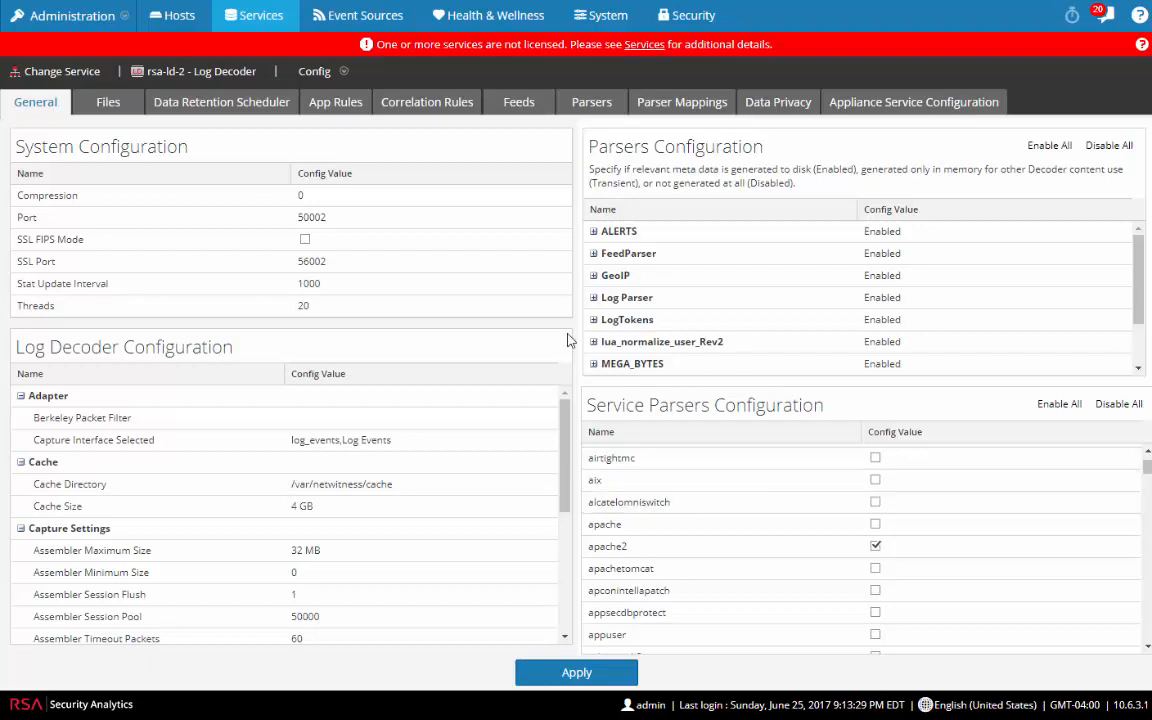
click(72, 18)
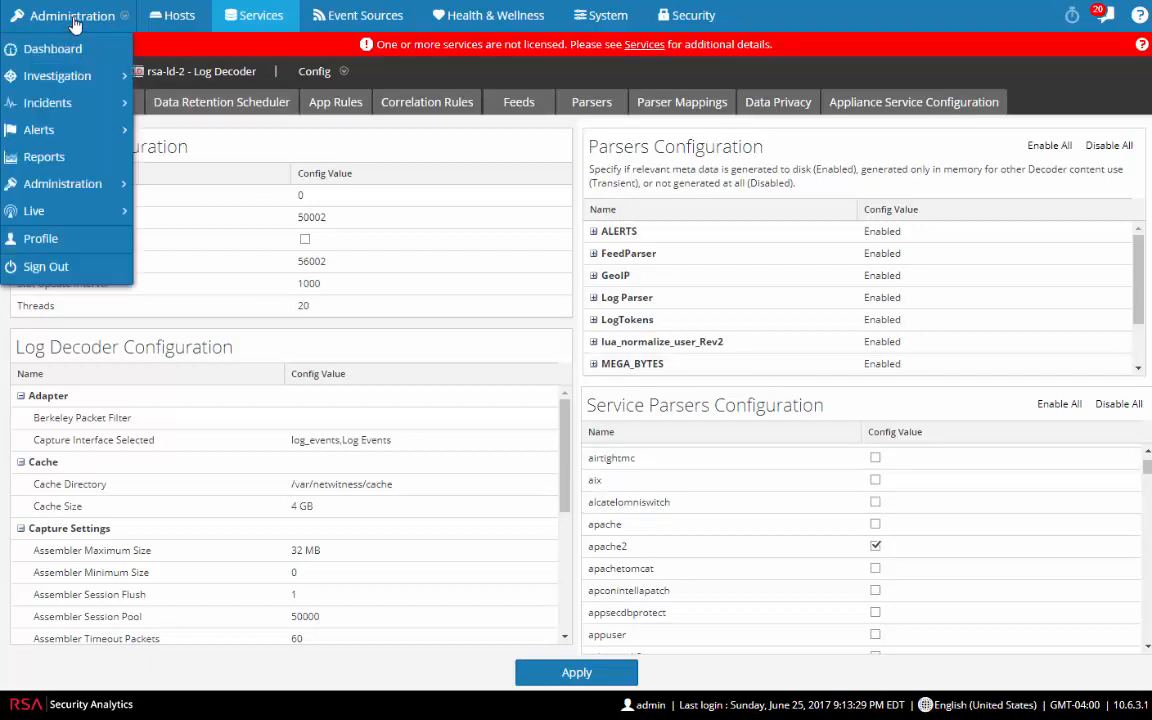
Step: Search Live resources filtered to the RSA Log Device resource type
mouse_move(52, 214)
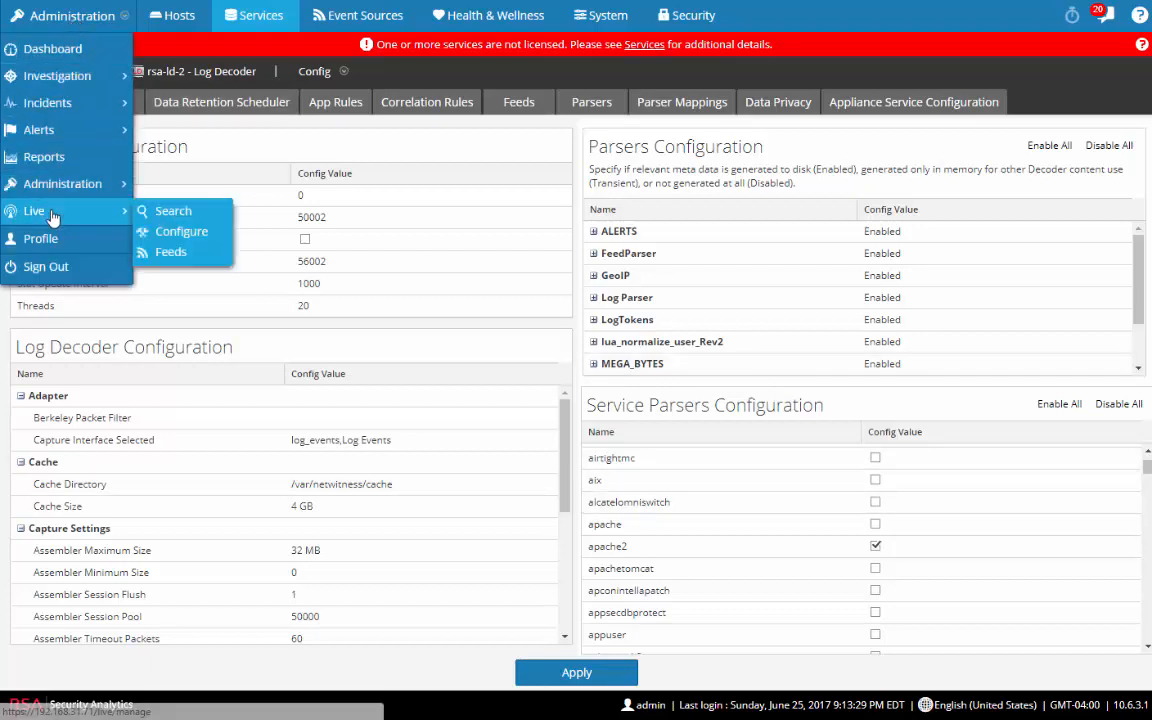
click(192, 212)
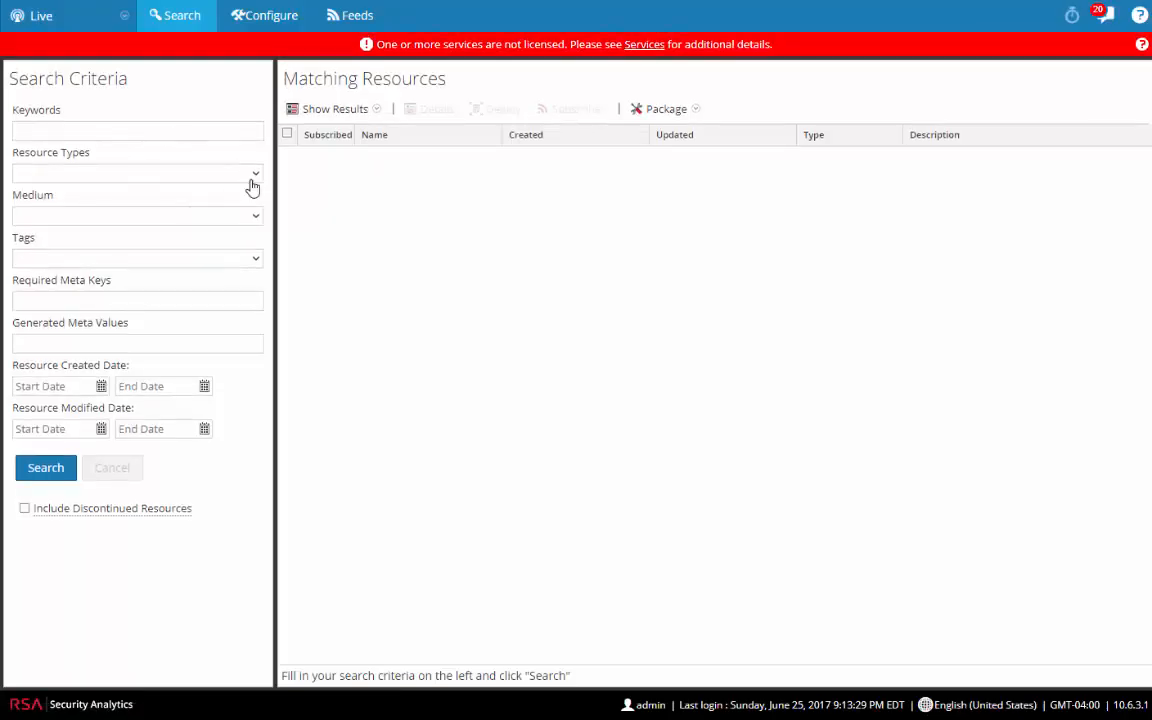
click(255, 174)
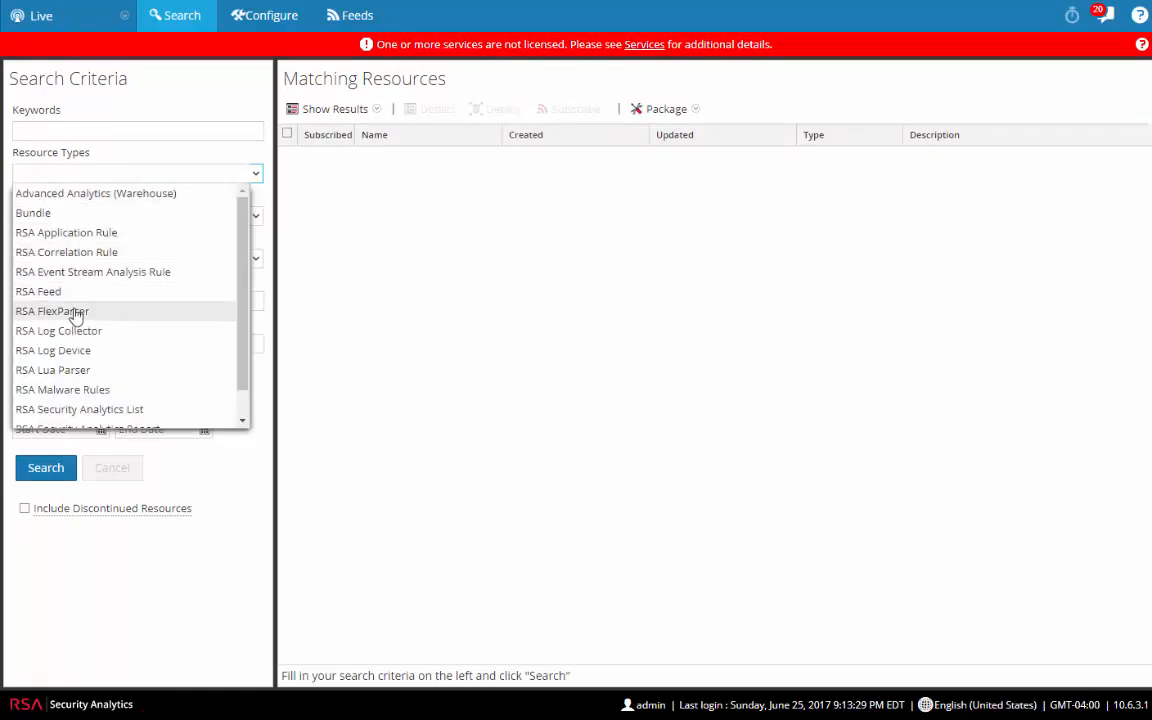
click(75, 349)
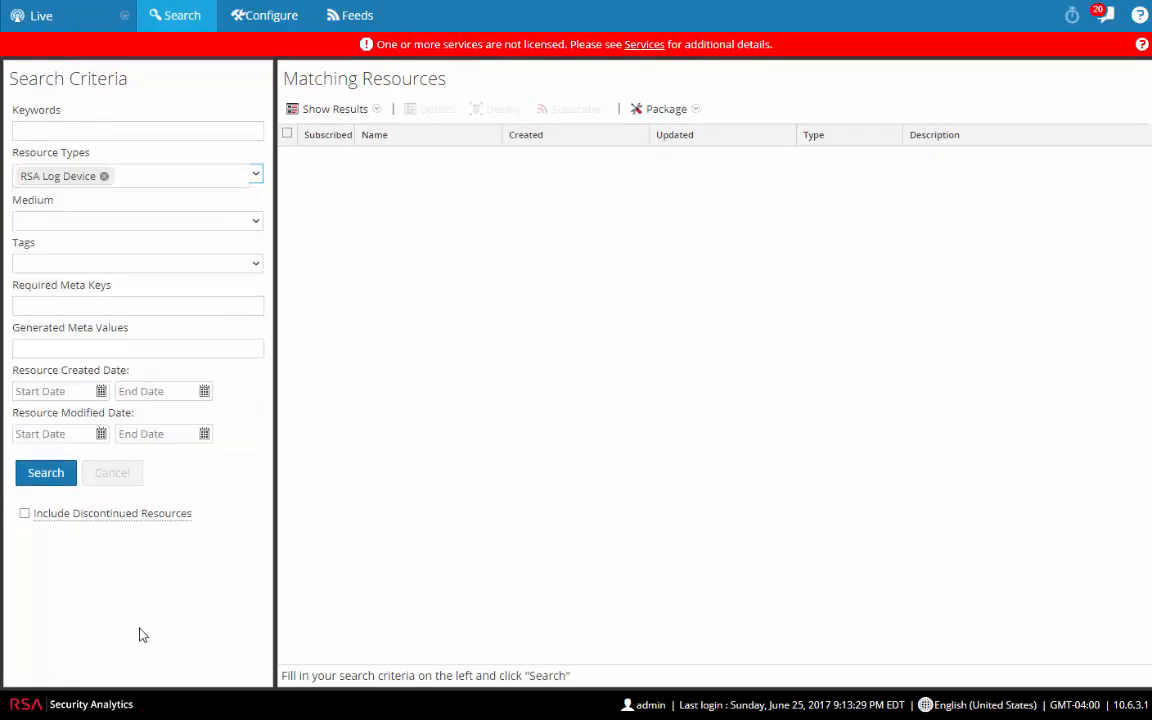
click(41, 476)
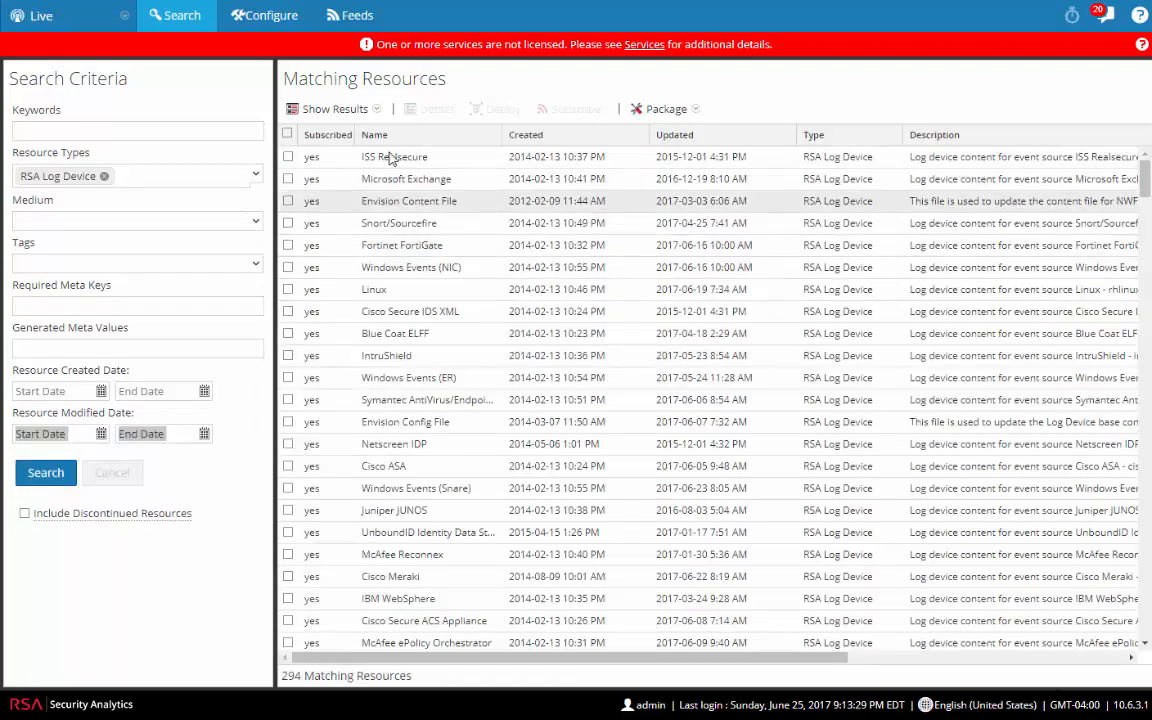
Step: Select all 294 matching RSA Log Device results
scroll(435, 535, down, 5)
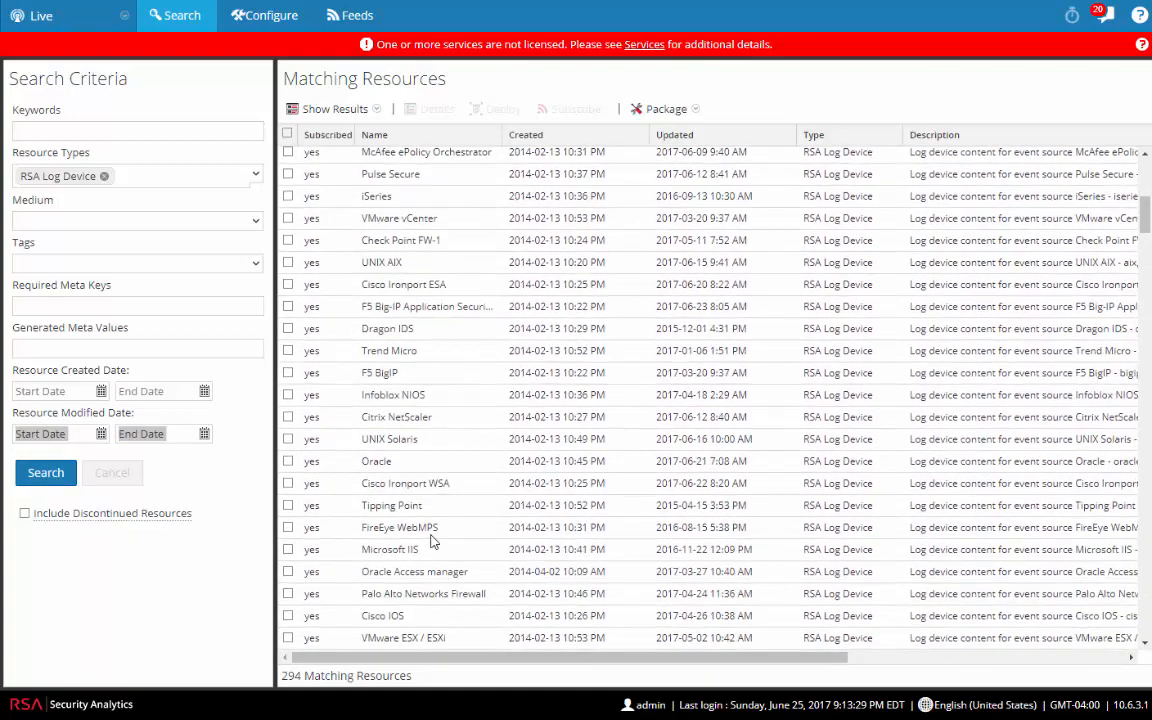
scroll(435, 540, up, 5)
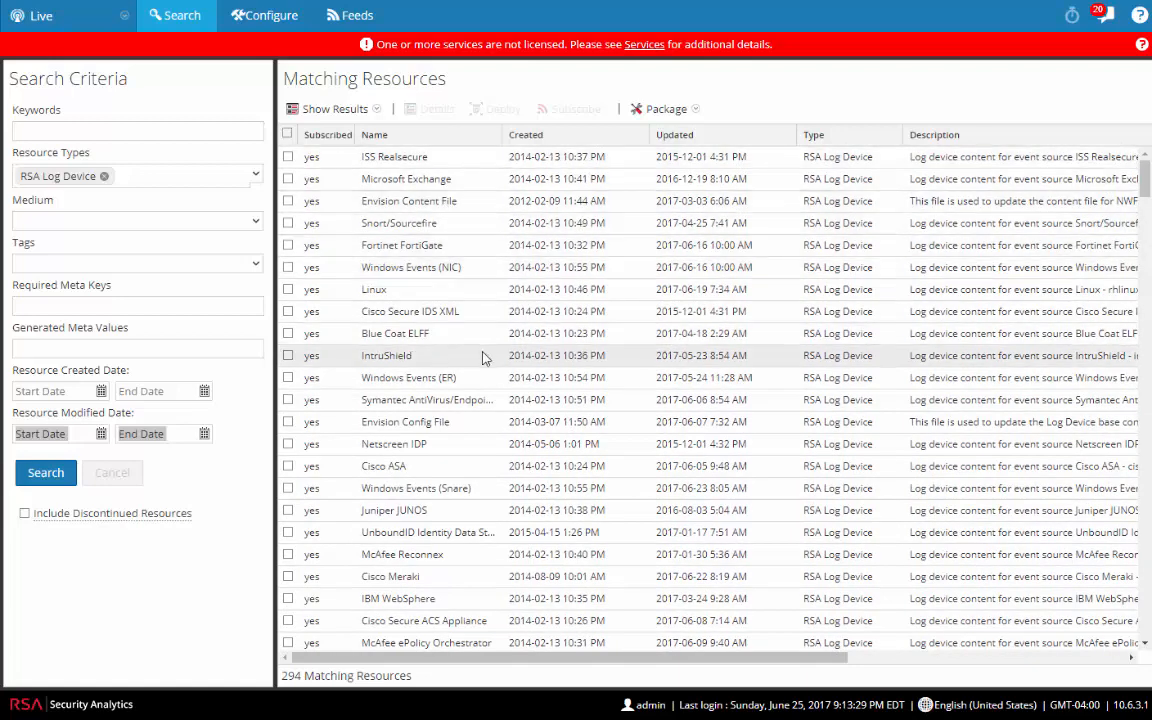
click(287, 134)
click(288, 135)
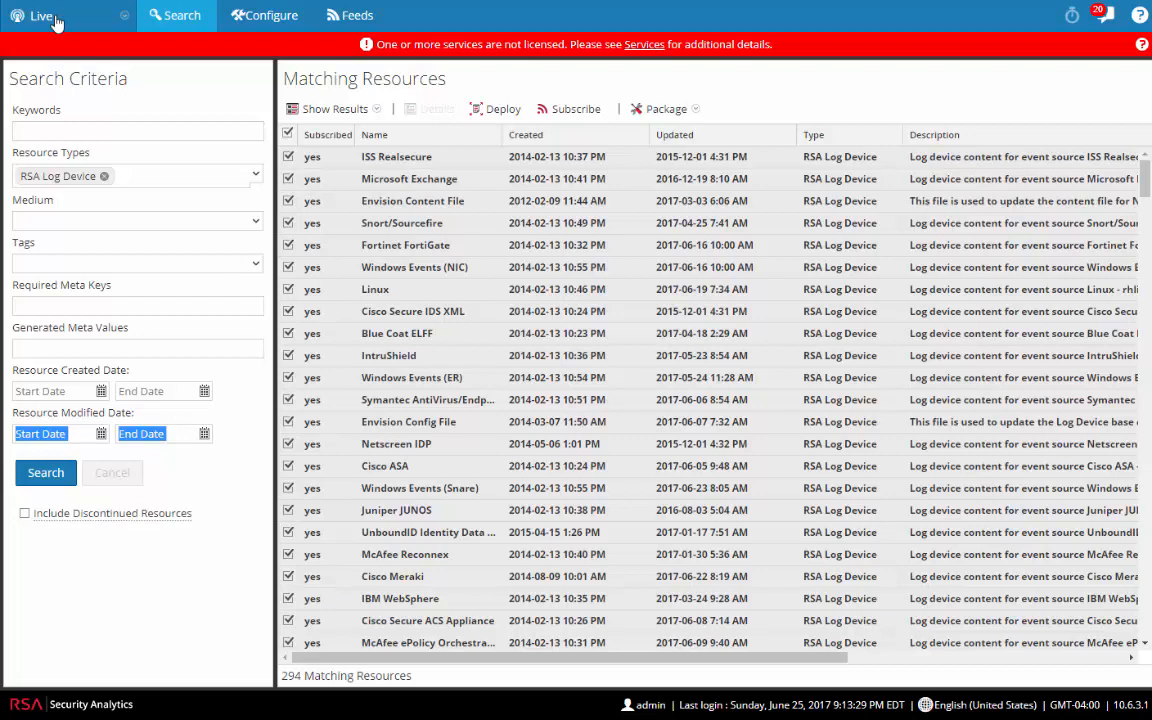
click(57, 22)
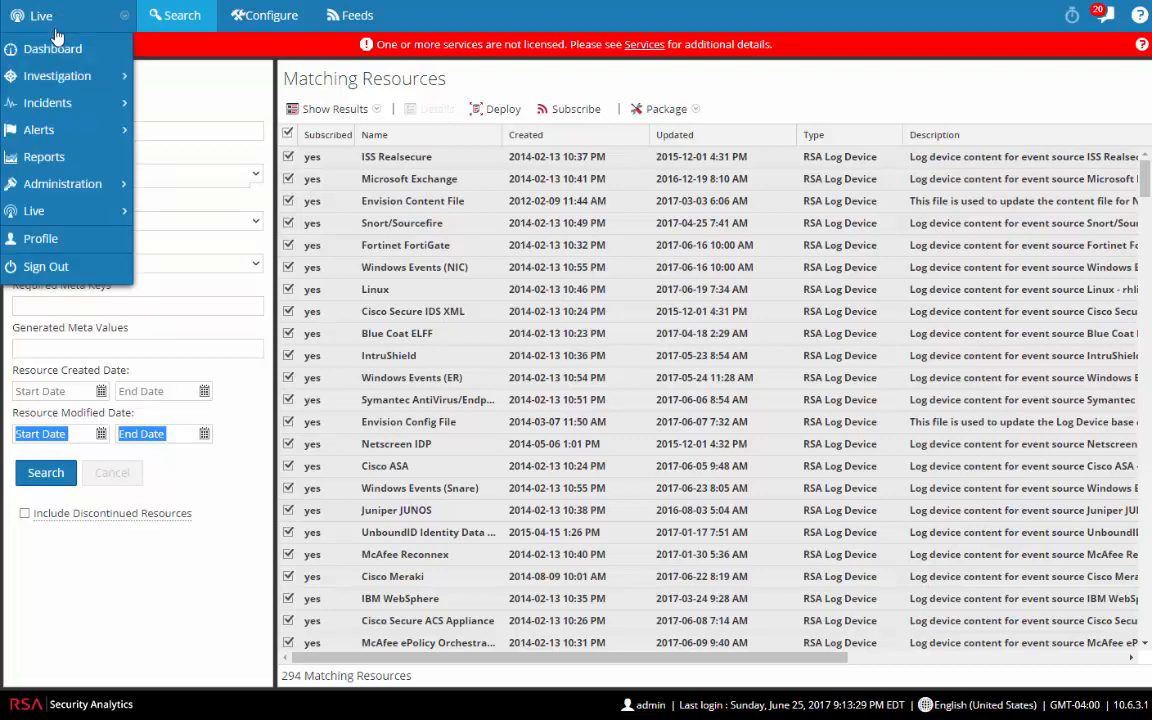
Step: Open the Alerts Summary, then move to ESA rule configuration
mouse_move(75, 130)
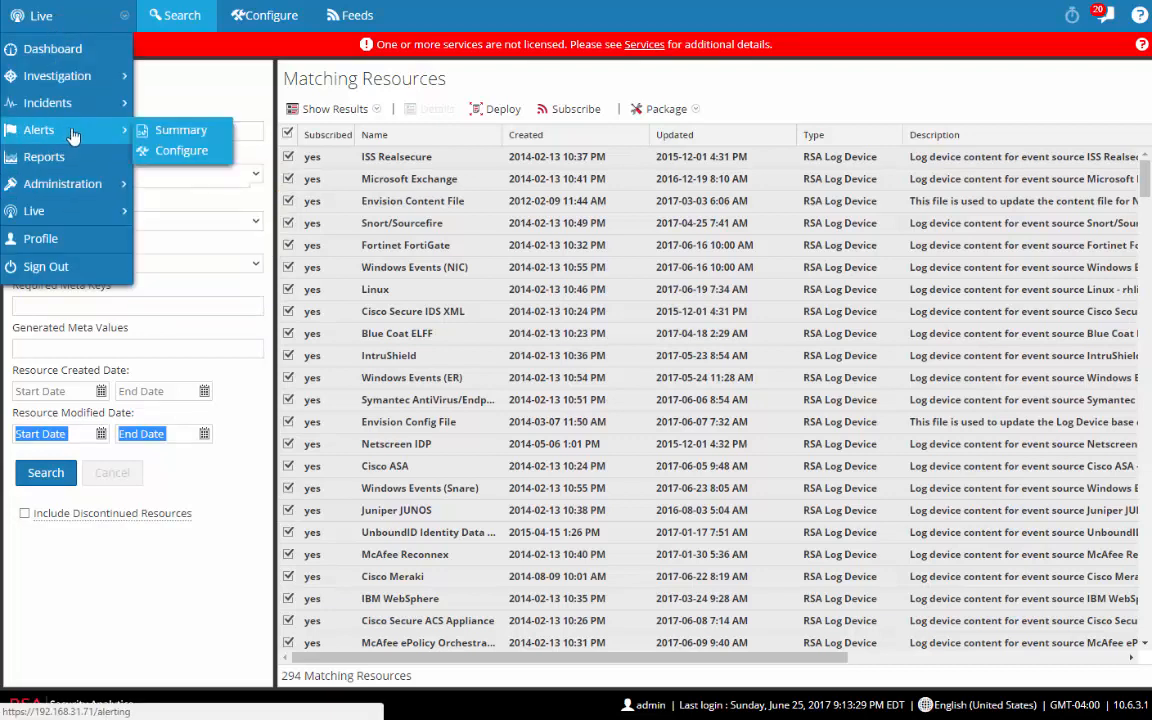
click(179, 132)
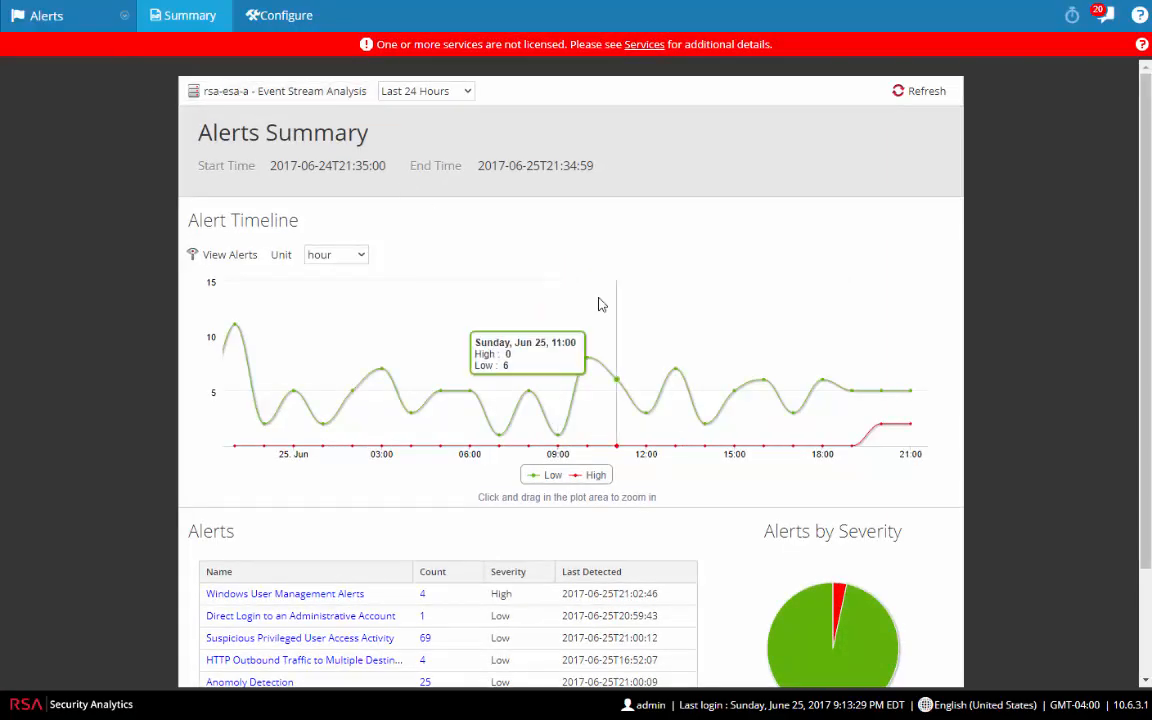
click(270, 22)
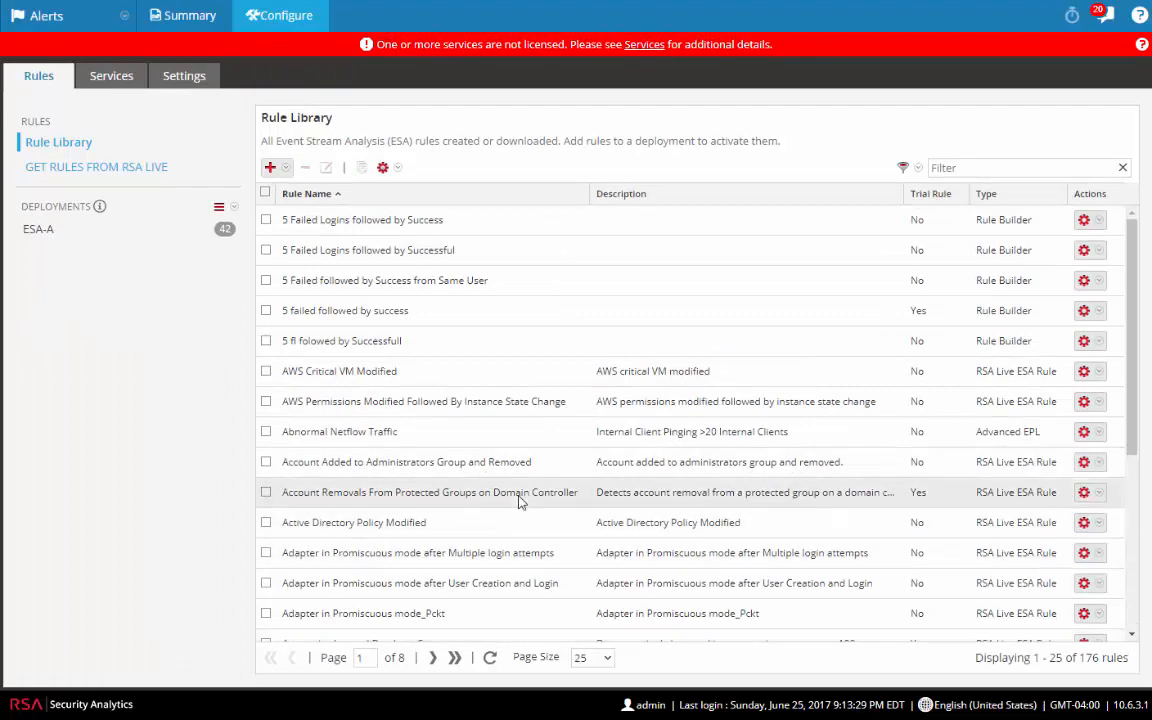
scroll(520, 500, down, 3)
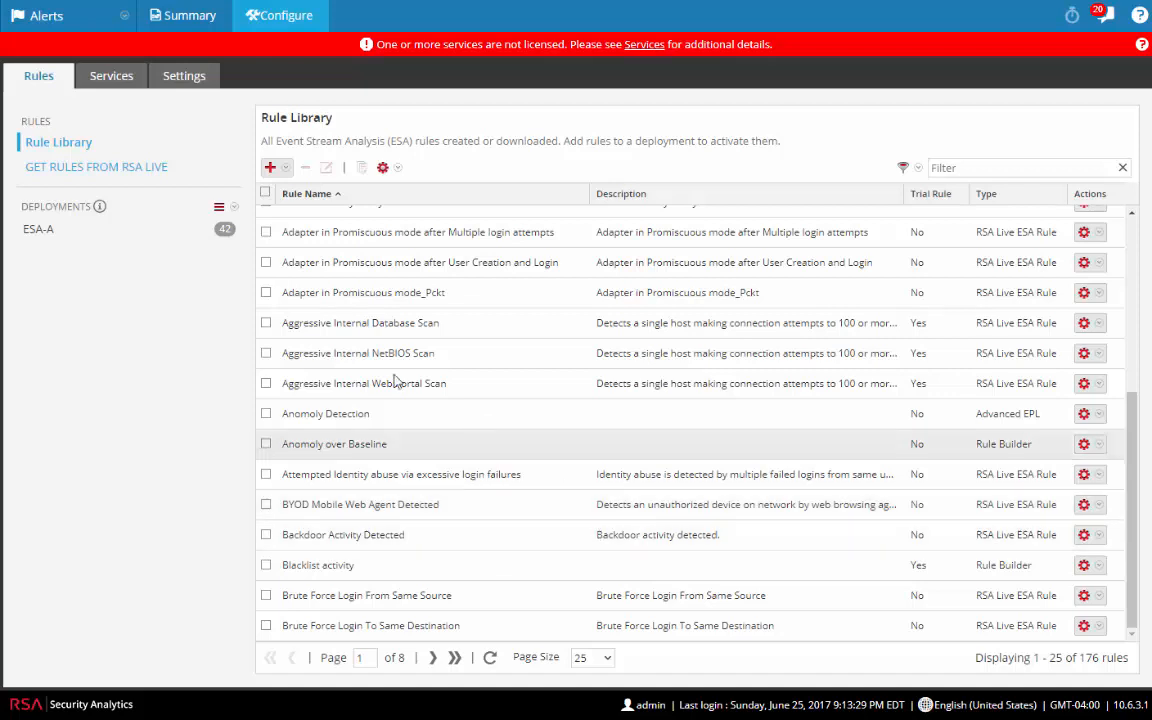
Step: Review the 42 rules in the ESA-A deployment, then return to the 176-rule library
click(37, 232)
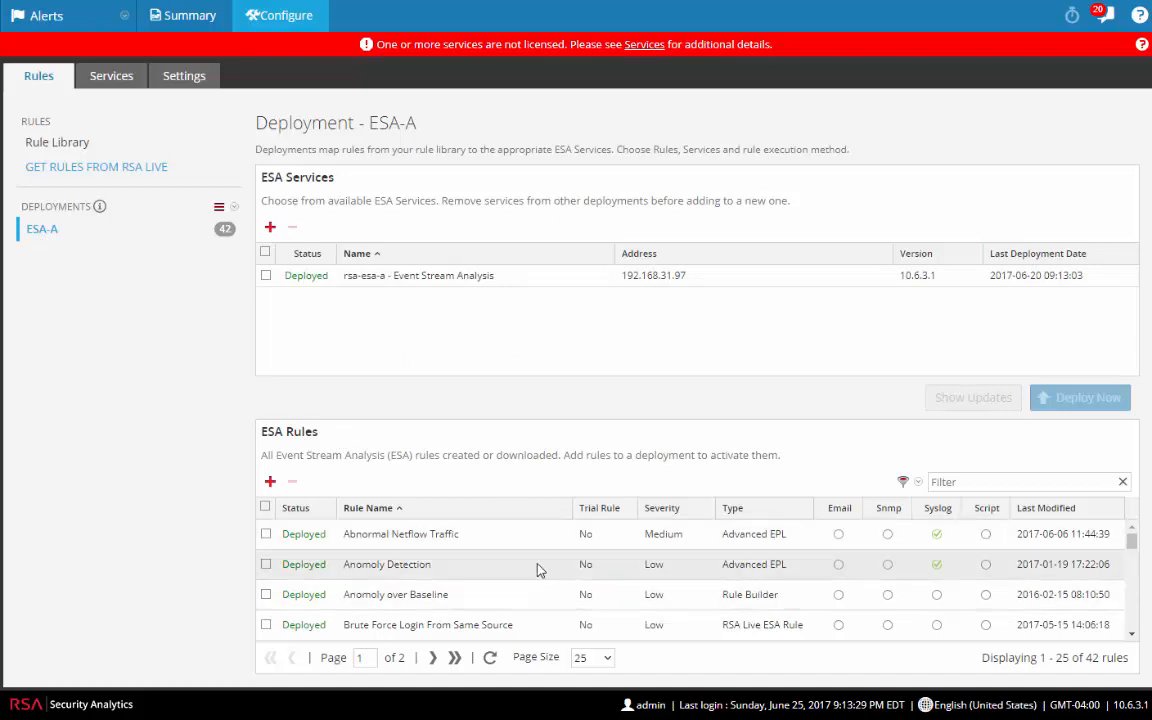
scroll(537, 569, down, 6)
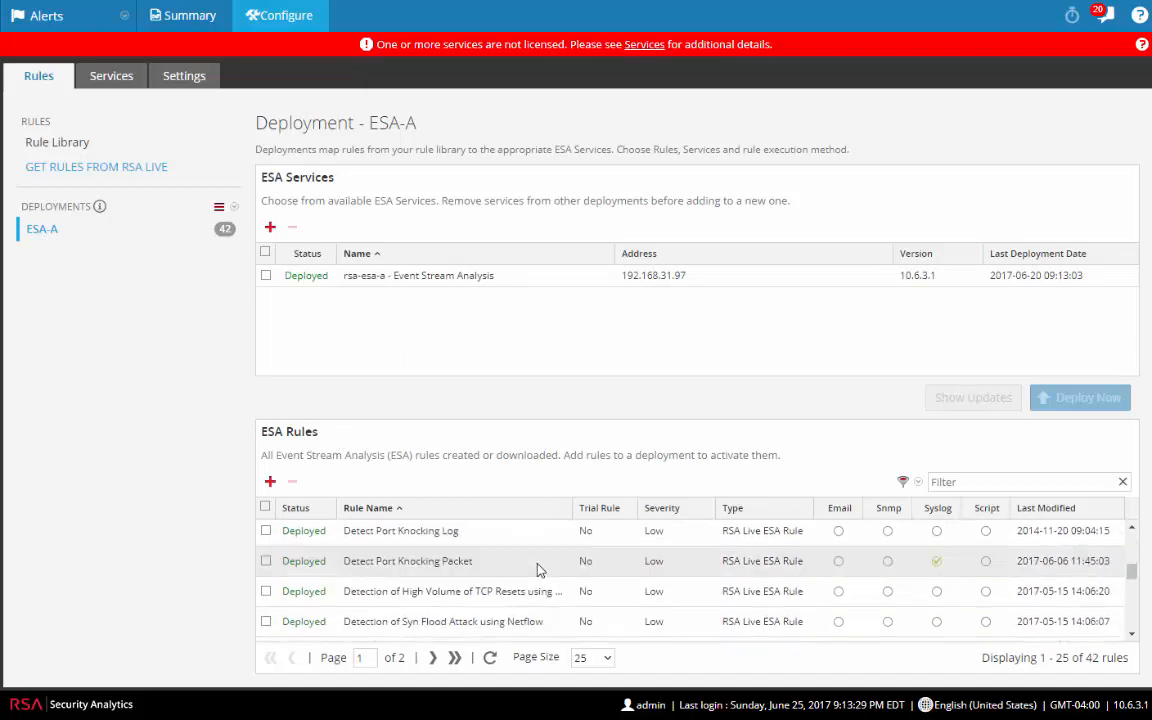
scroll(537, 569, down, 1)
scroll(537, 569, down, 3)
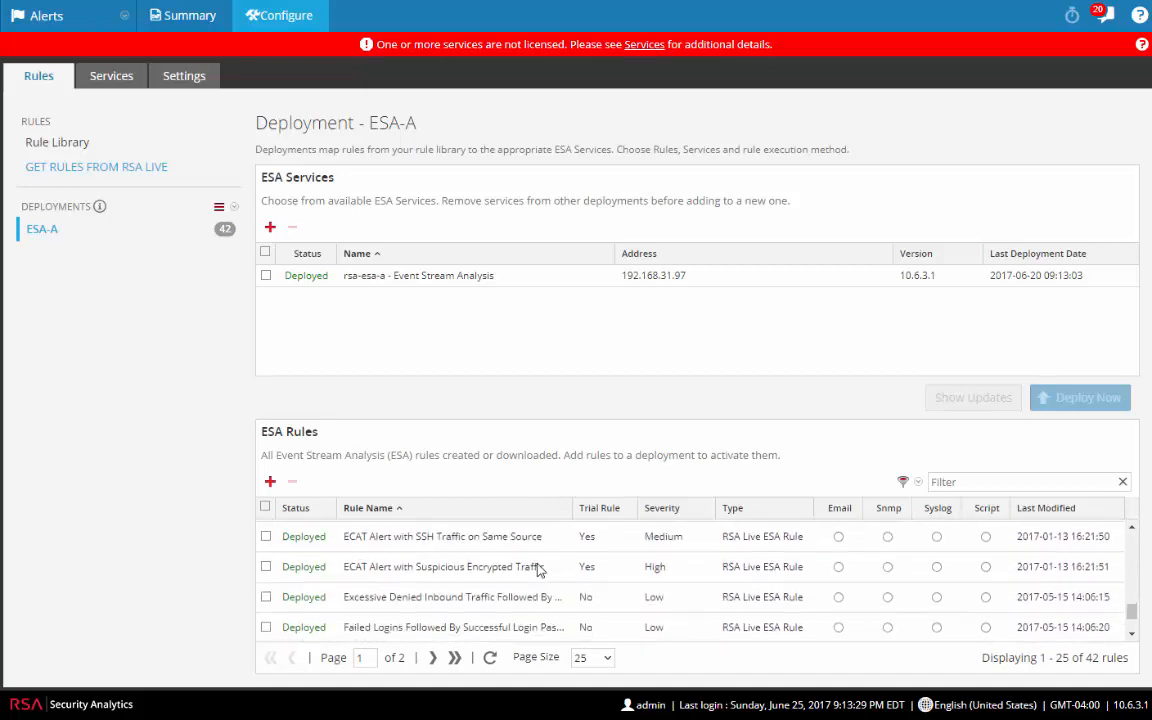
scroll(537, 569, up, 5)
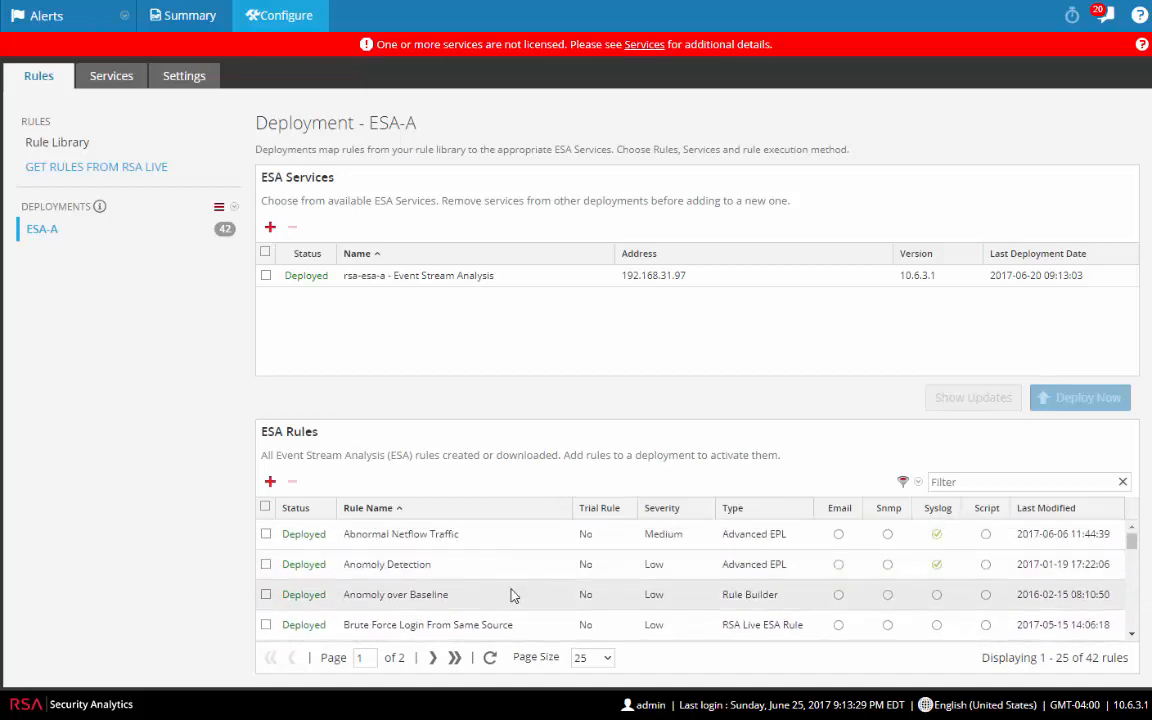
scroll(510, 590, down, 1)
scroll(508, 582, down, 3)
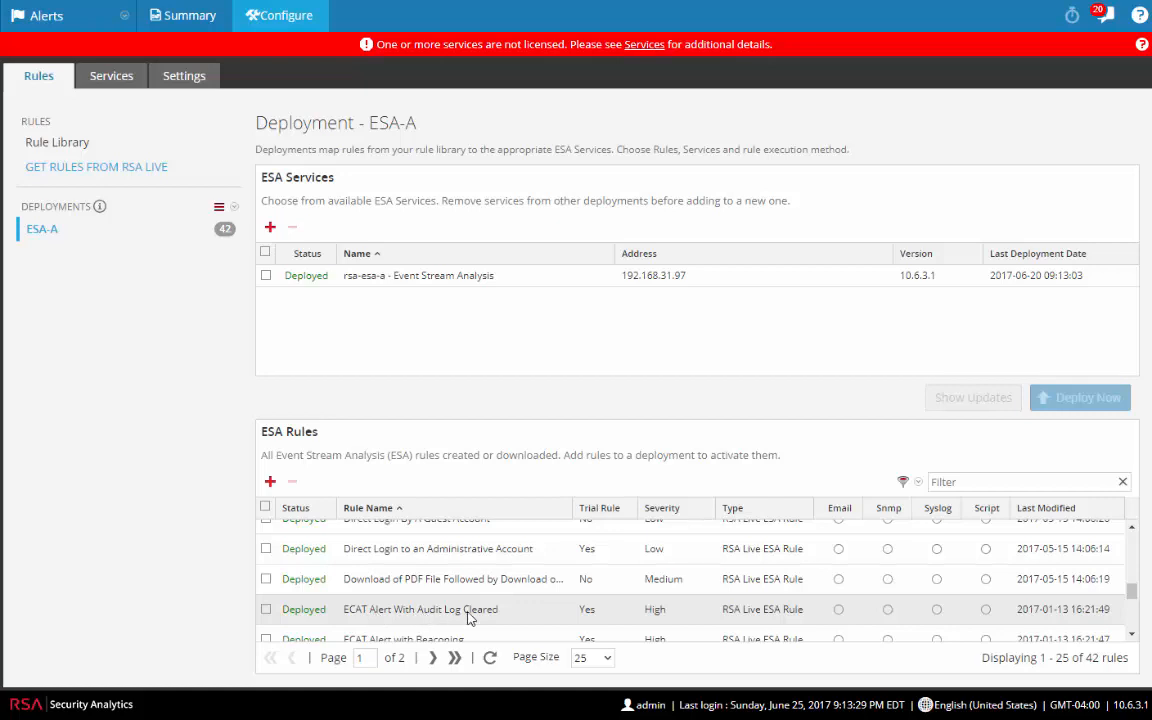
scroll(500, 614, down, 3)
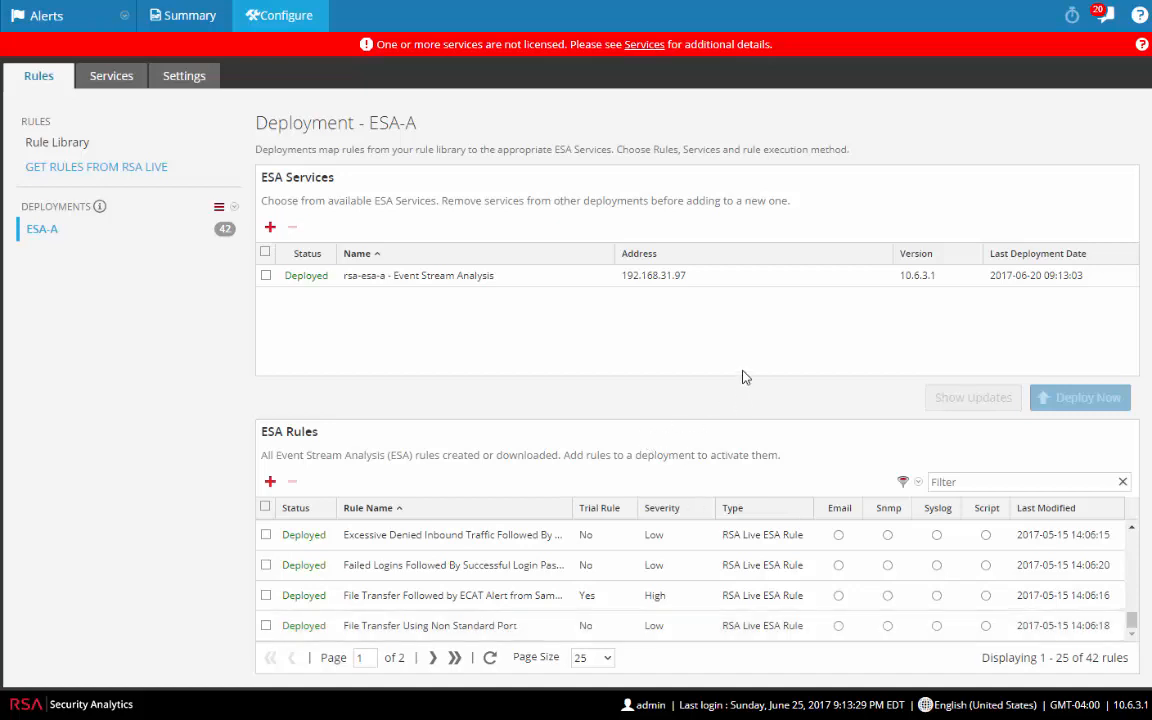
click(73, 148)
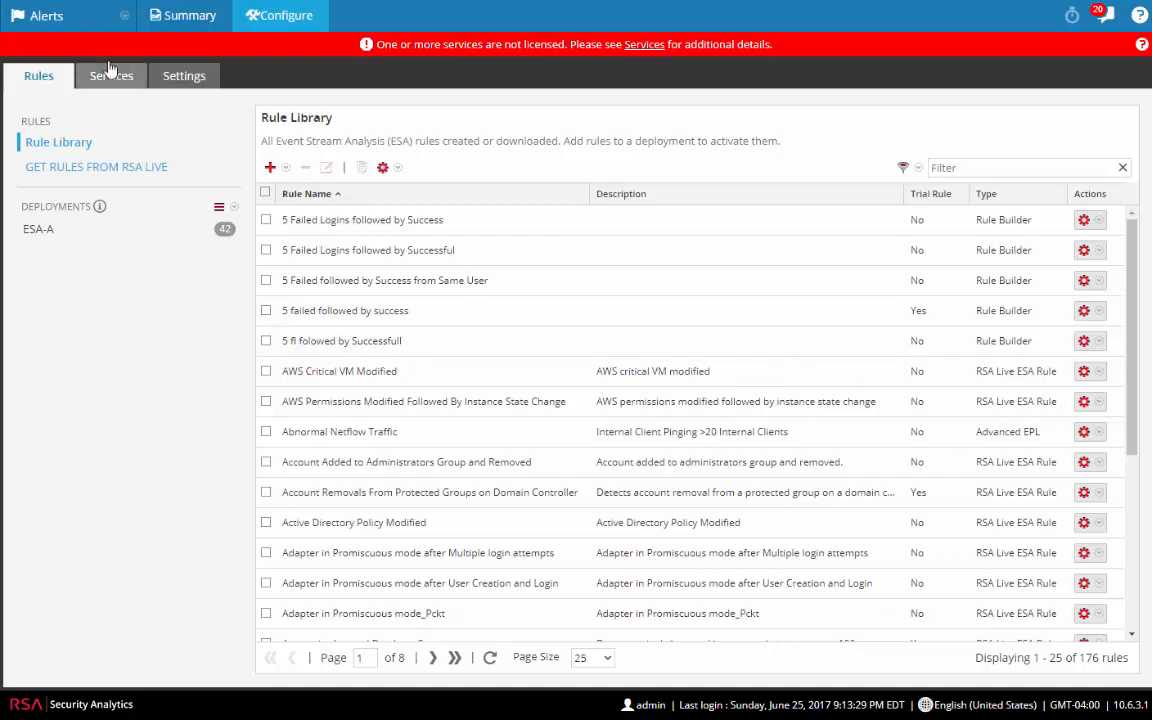
click(62, 18)
Step: Open Investigation Navigate on rsa-conc2 for Last 24 Hours and scroll to the Alert IDs
mouse_move(95, 82)
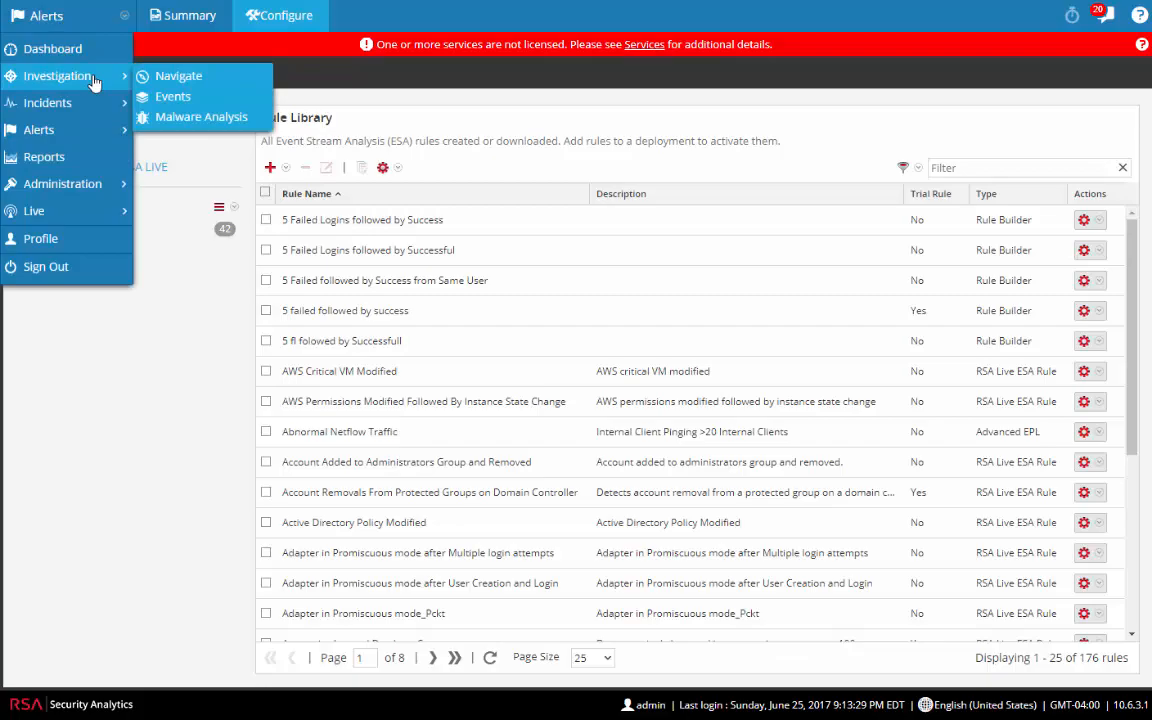
click(170, 77)
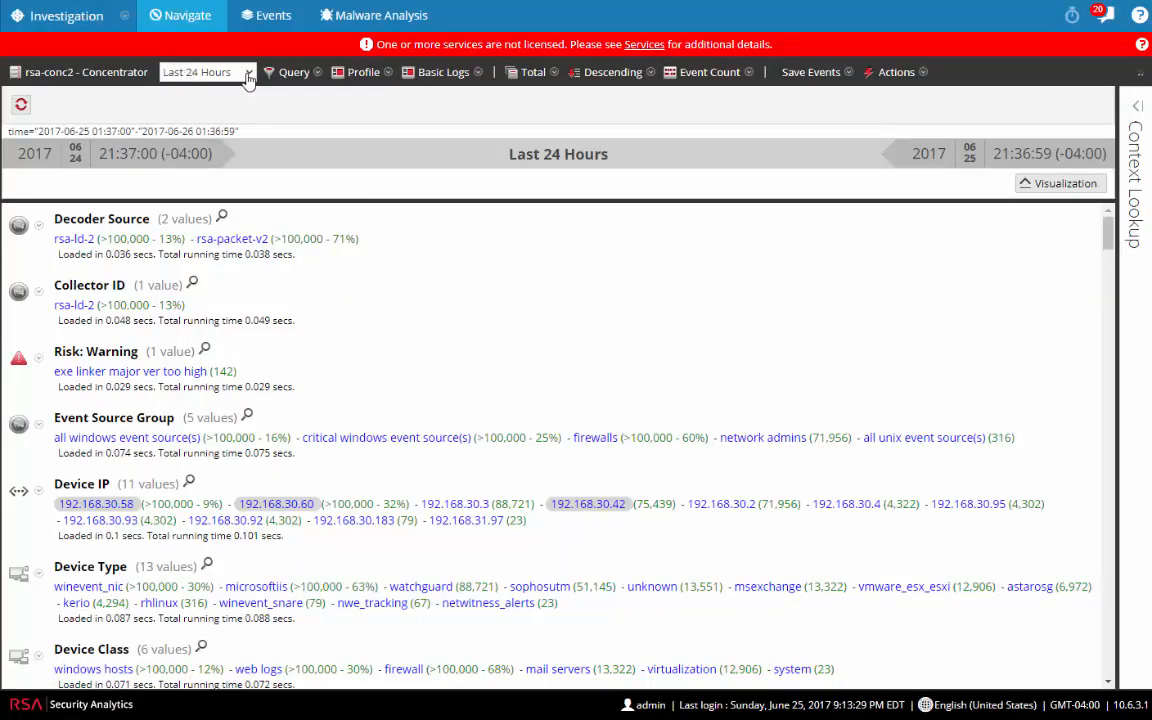
click(226, 74)
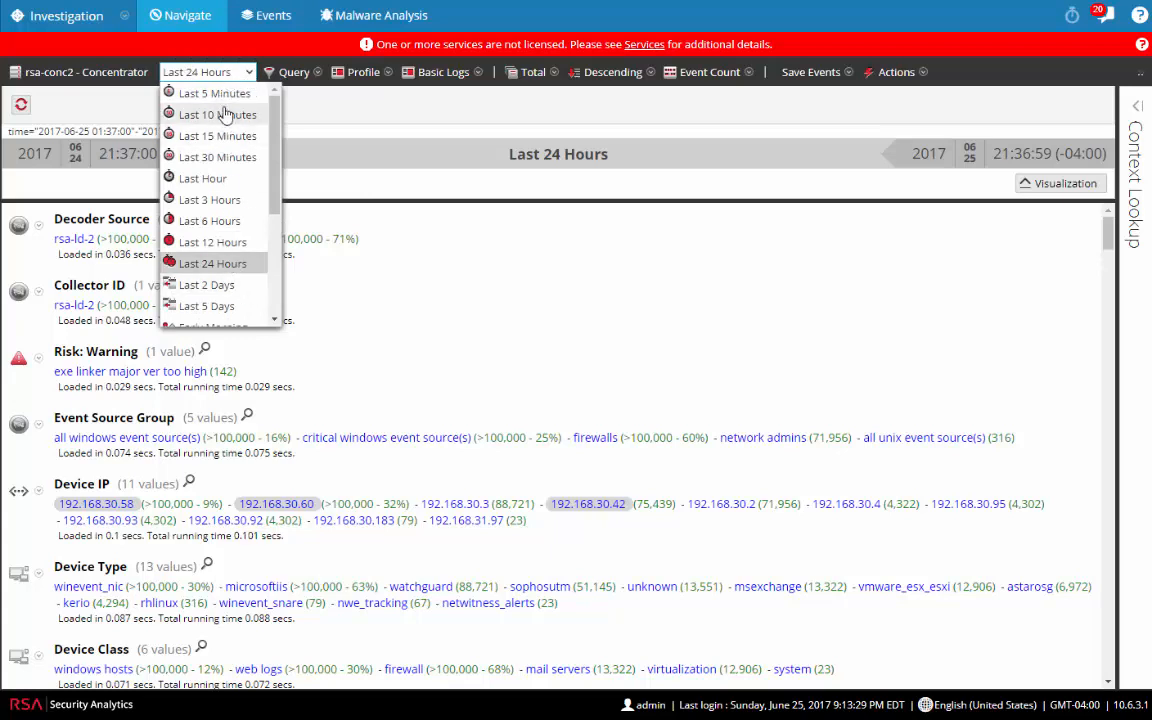
click(554, 316)
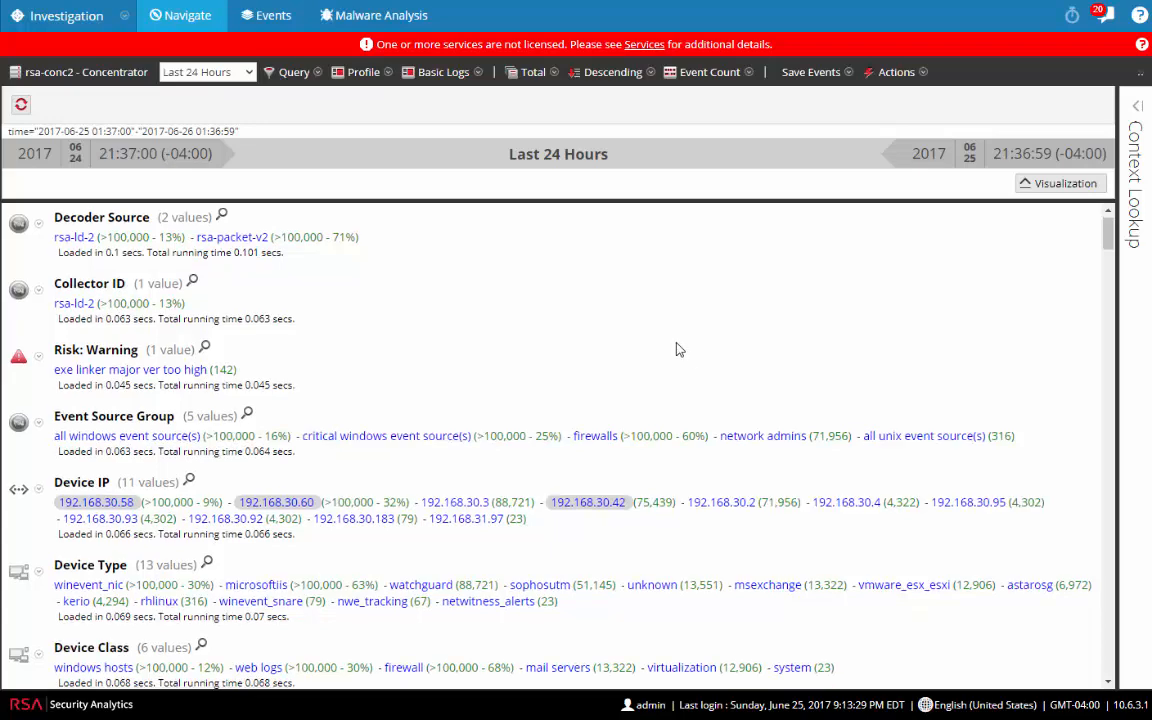
scroll(676, 347, down, 3)
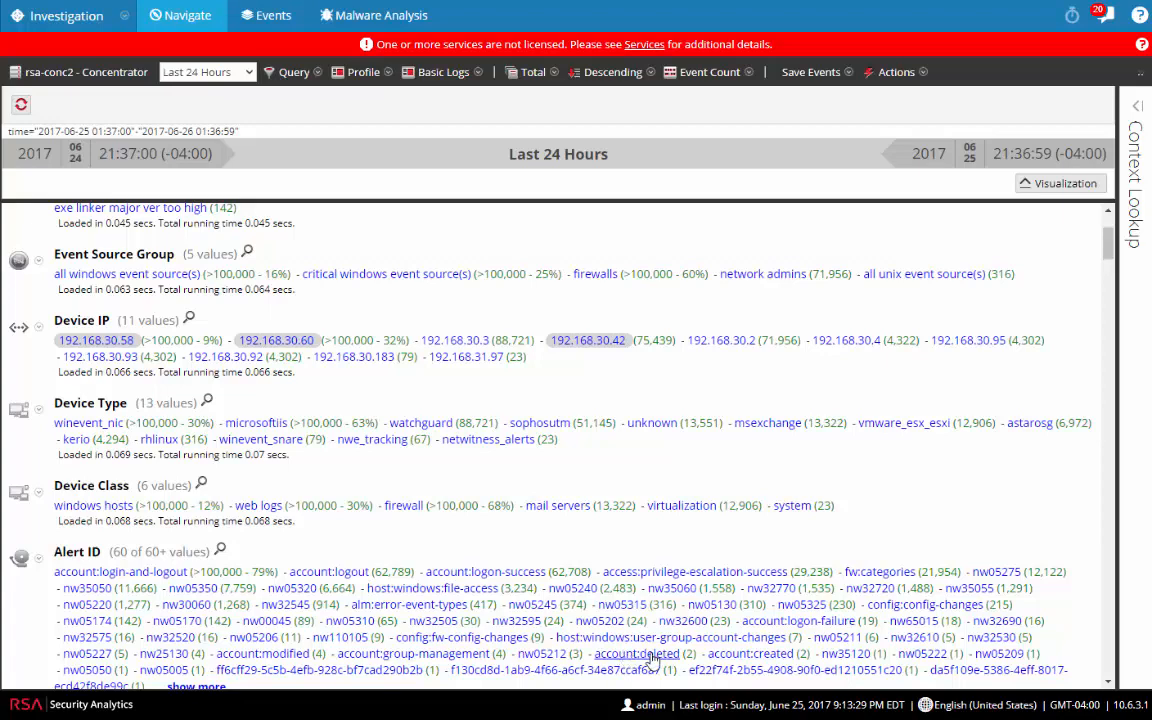
Step: Filter to alert ID account:created and device type winevent_nic, then open options for success
click(750, 654)
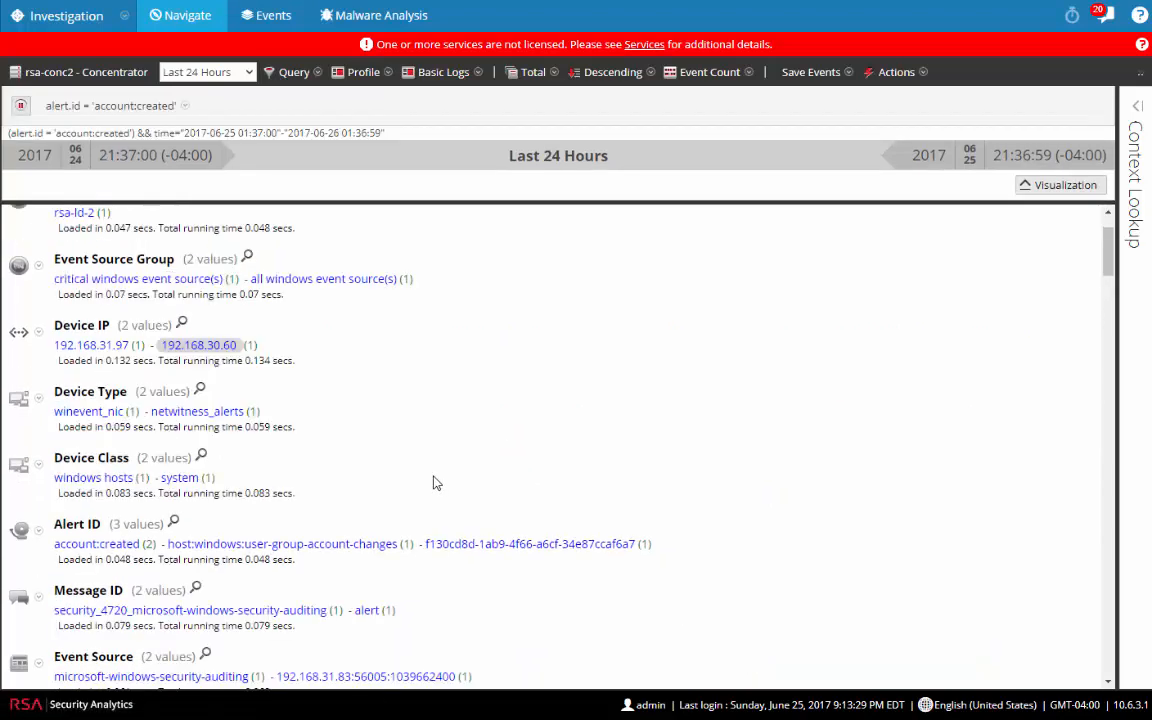
click(75, 411)
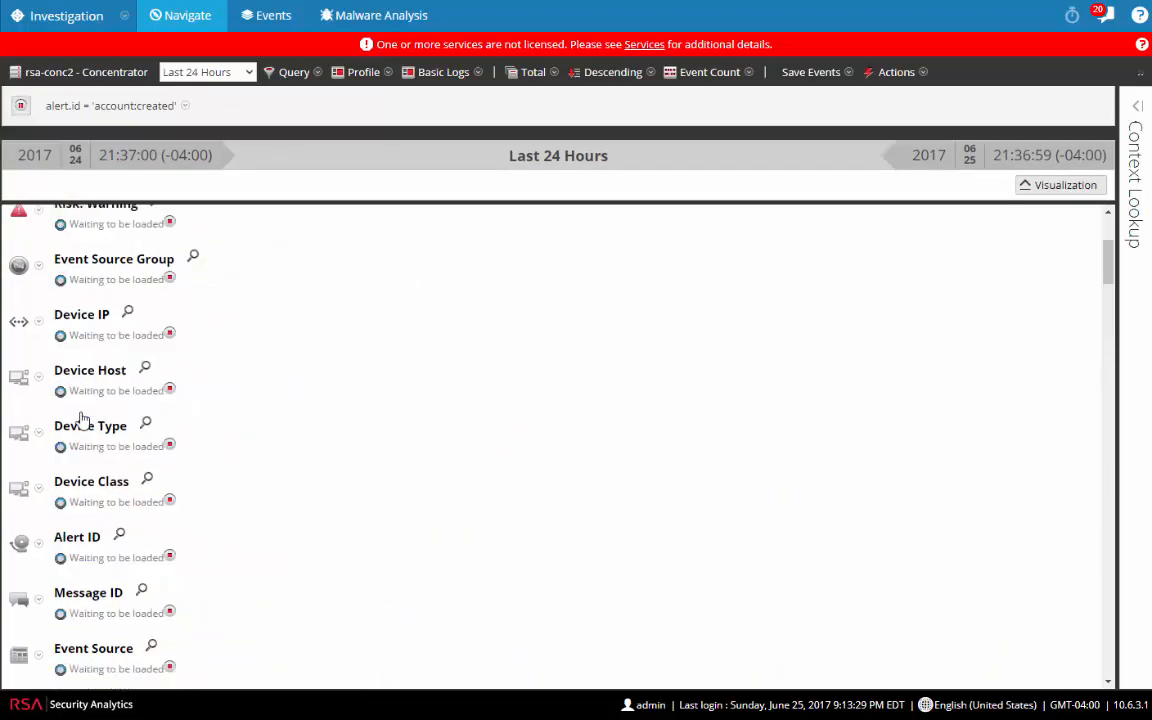
scroll(250, 525, down, 5)
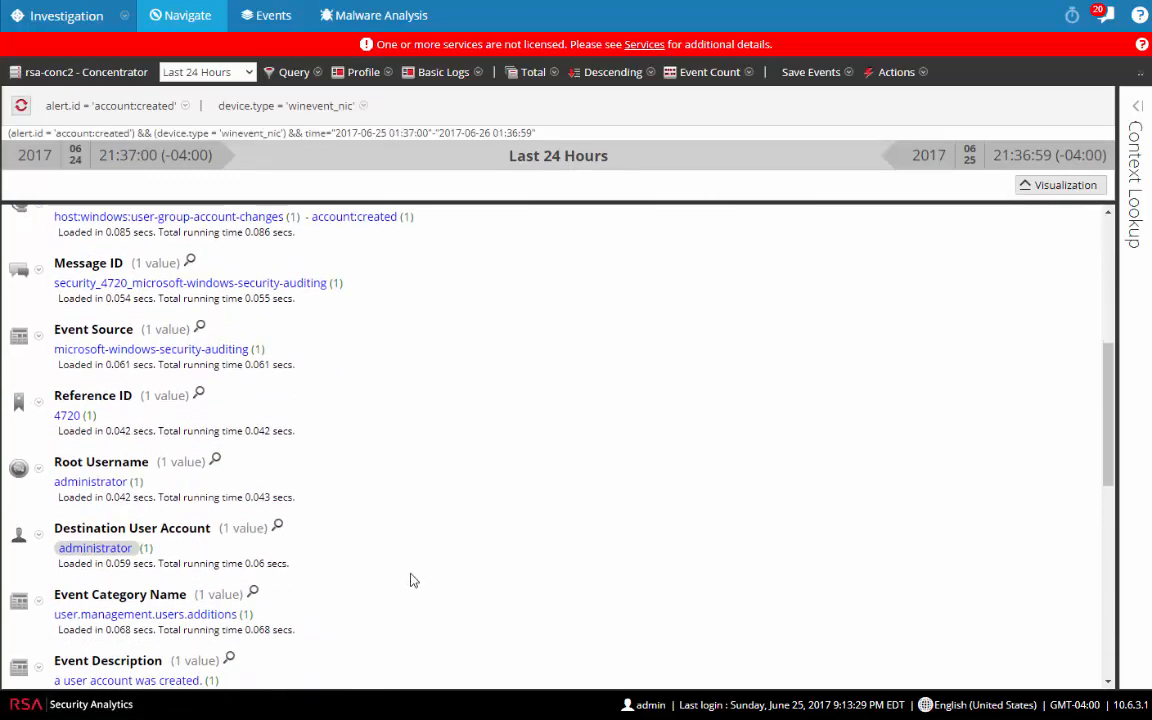
scroll(410, 580, down, 3)
scroll(410, 580, up, 7)
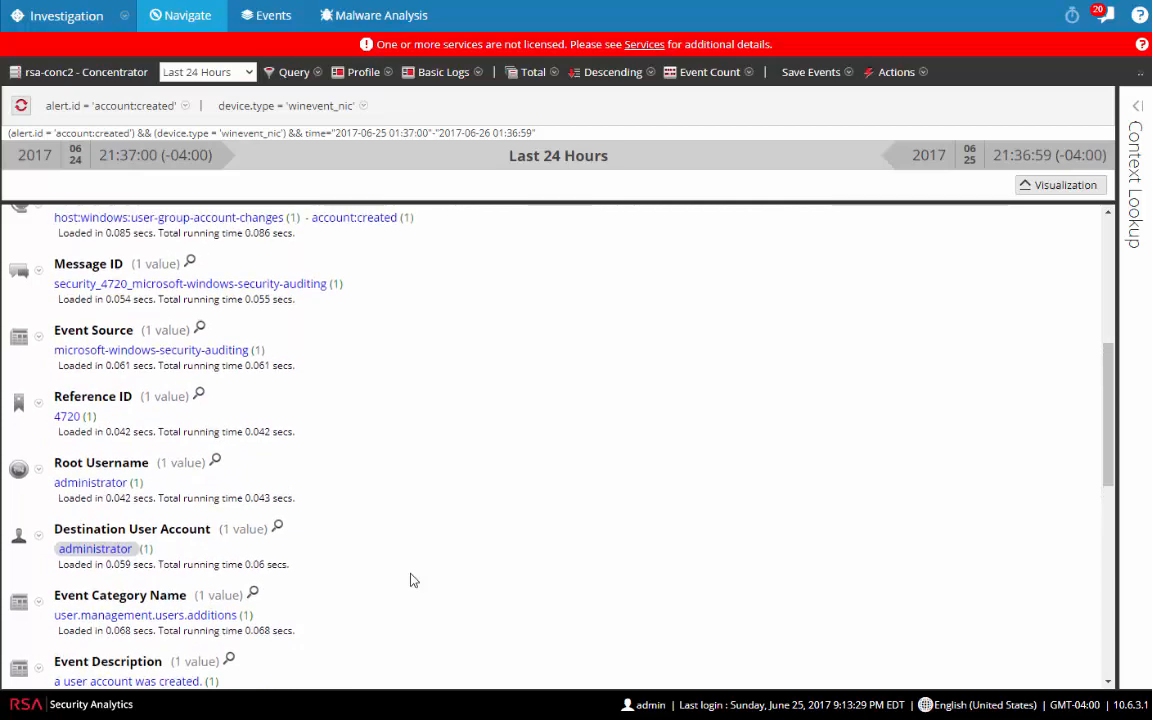
scroll(410, 580, up, 3)
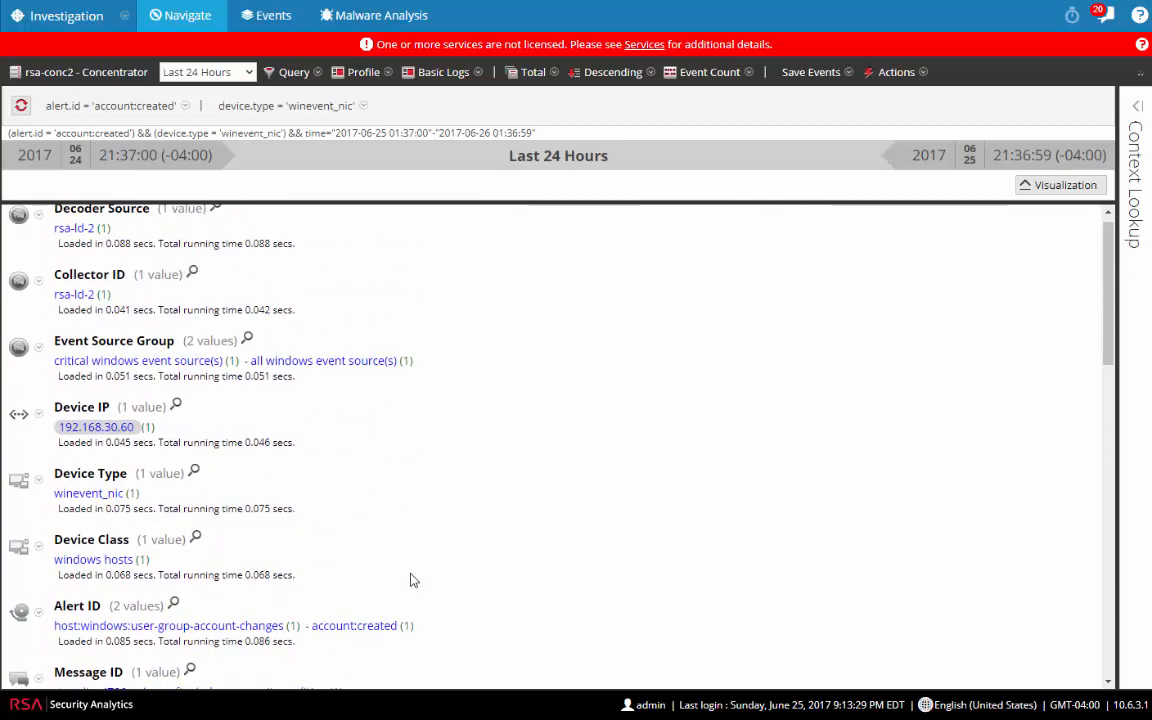
scroll(410, 580, down, 17)
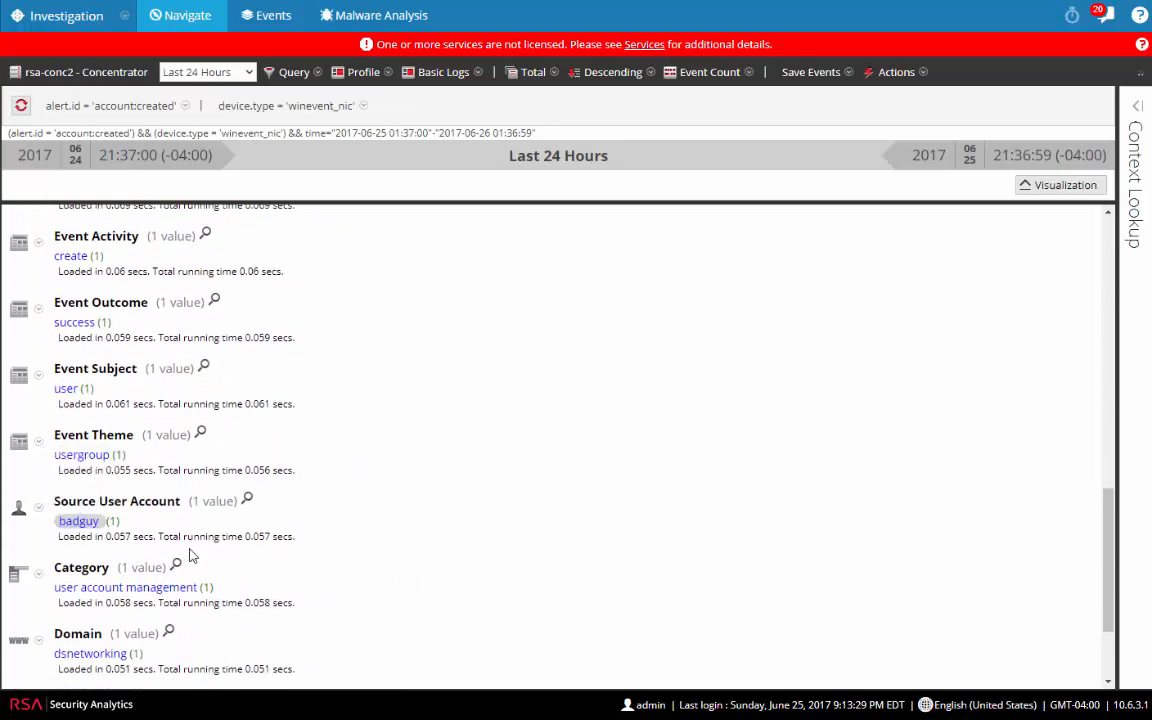
right_click(104, 322)
Step: Open the successful account-creation event in a new tab and show all its meta fields
click(150, 334)
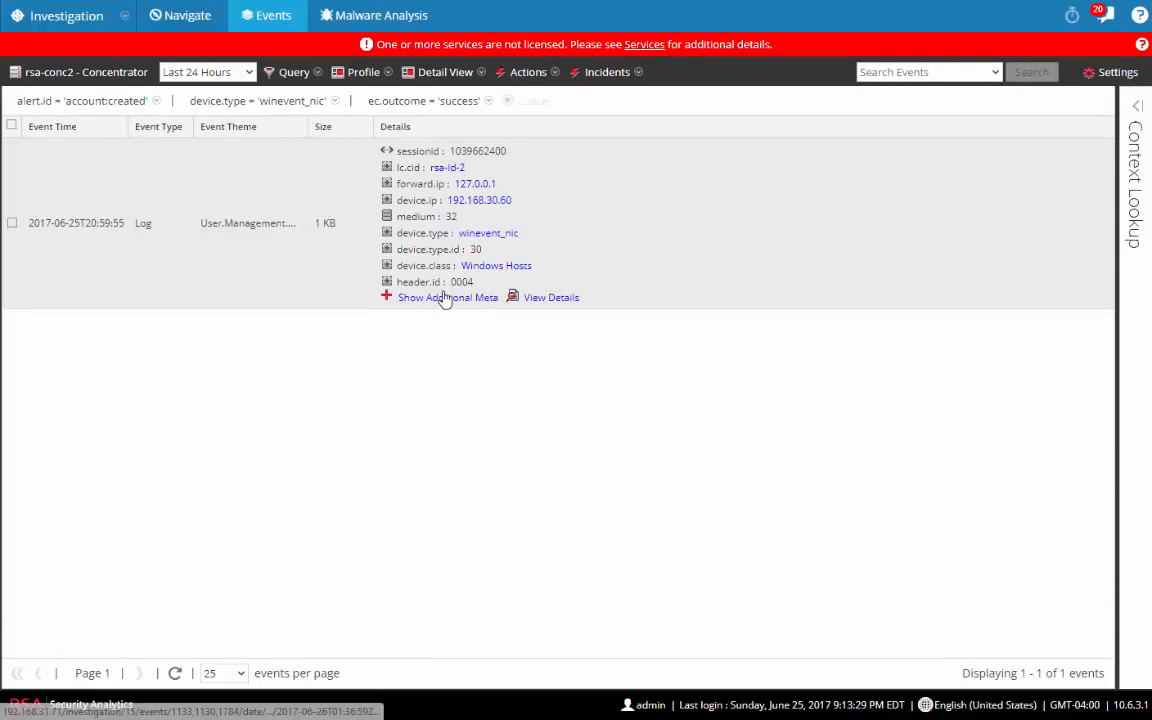
click(442, 302)
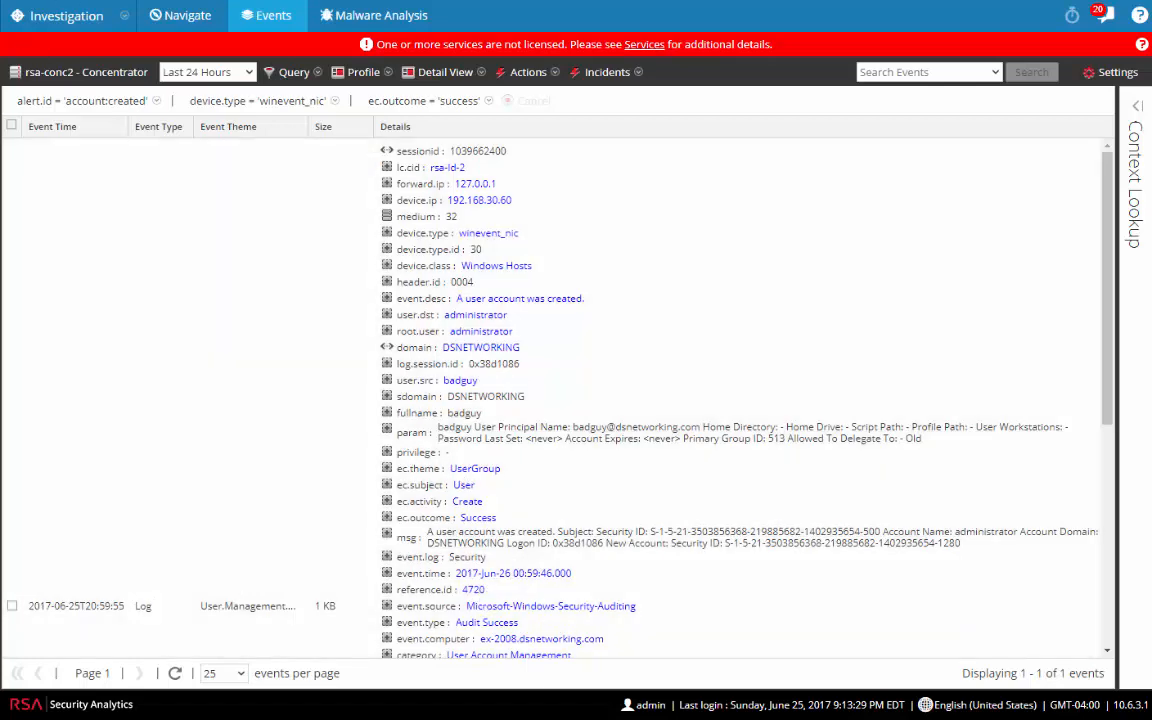
Step: Go to the ESA Rule Library through Alerts > Configure and bring up the new-rule type list
click(55, 20)
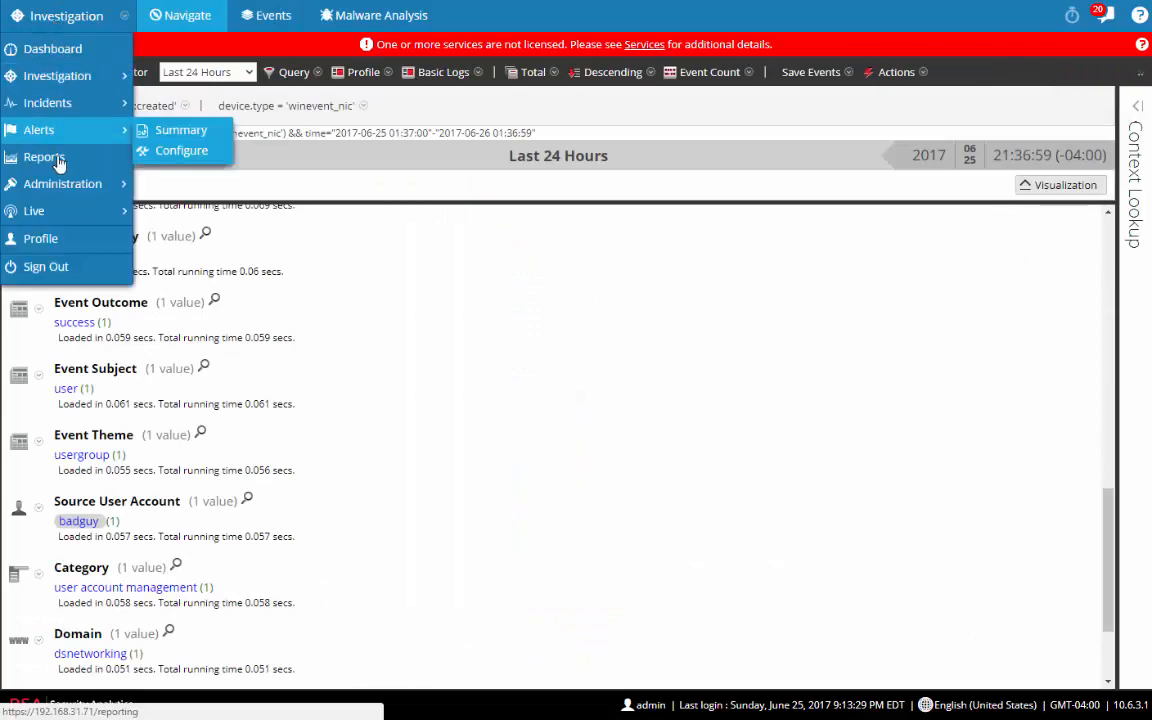
mouse_move(77, 143)
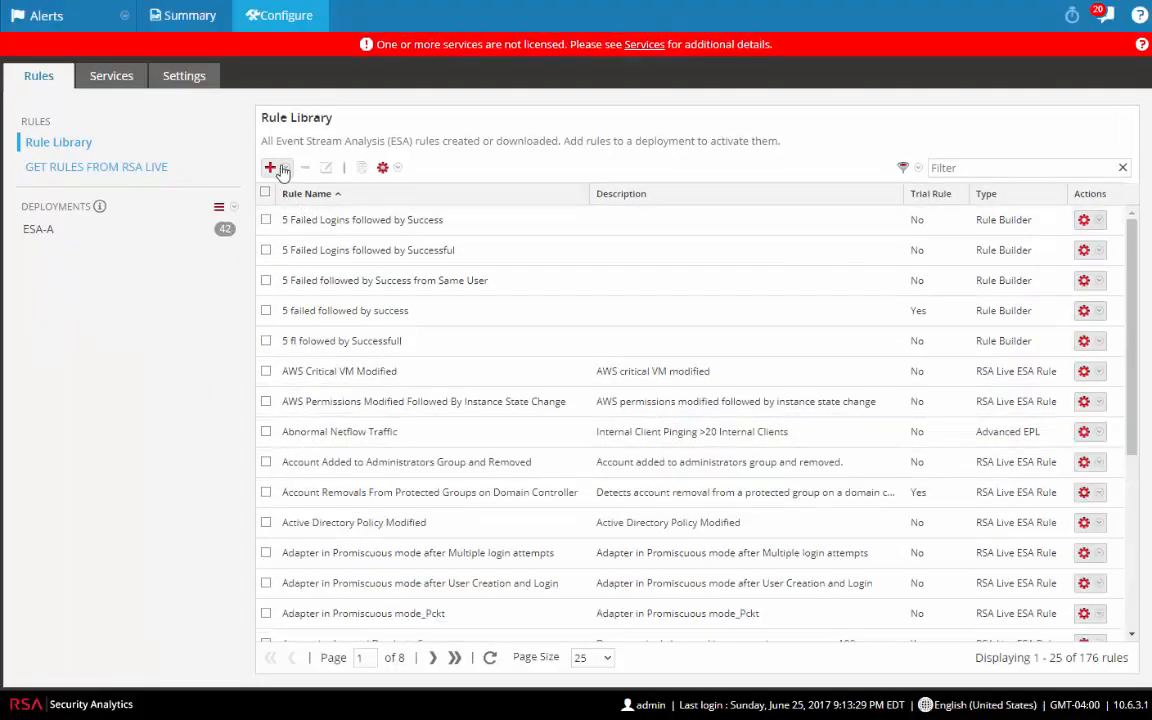
click(283, 170)
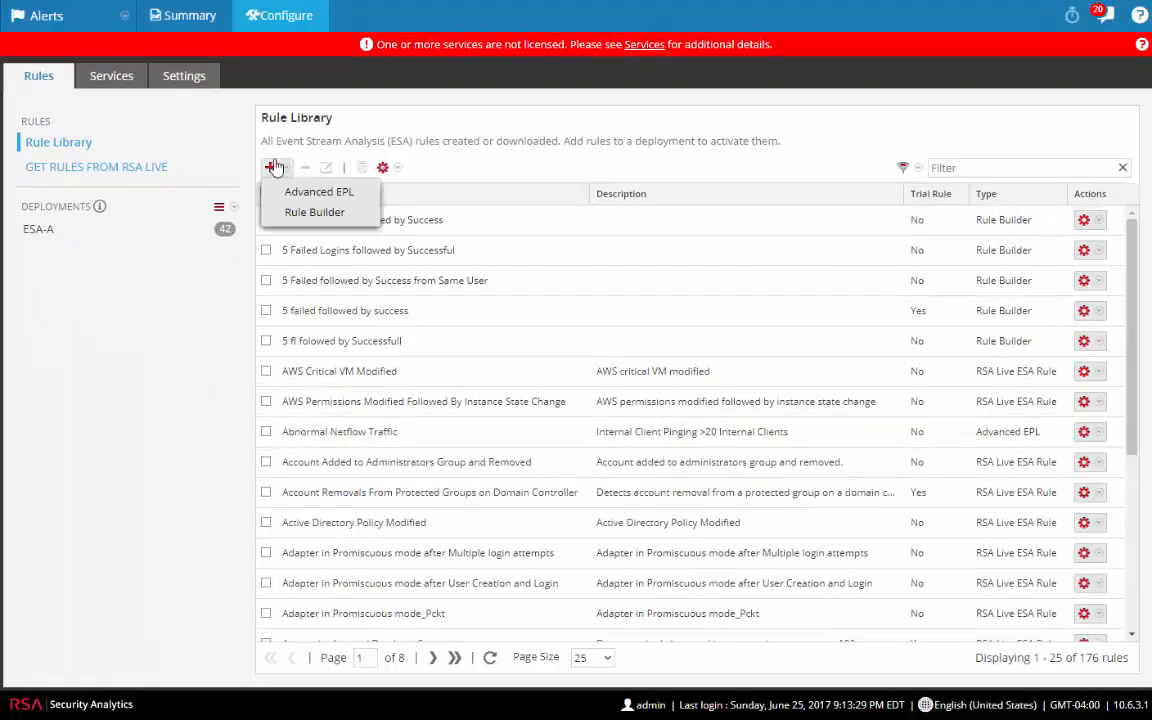
Step: Create a Rule Builder rule named 'Windows User Account Changes'
click(301, 220)
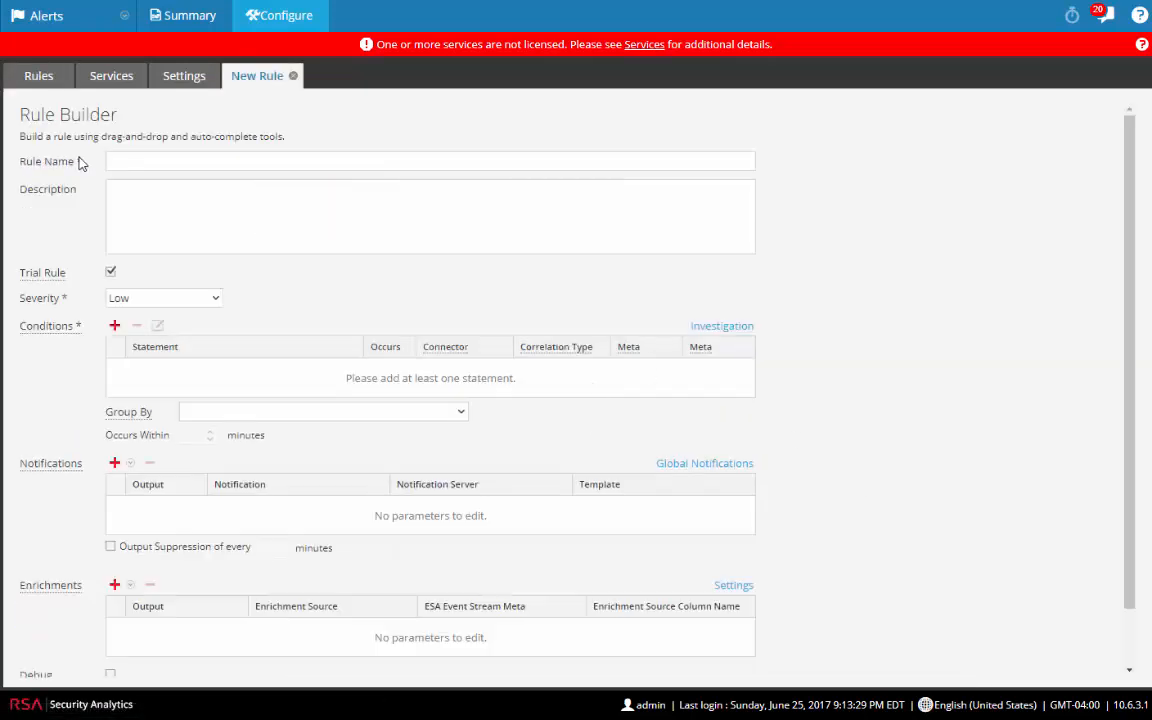
click(182, 158)
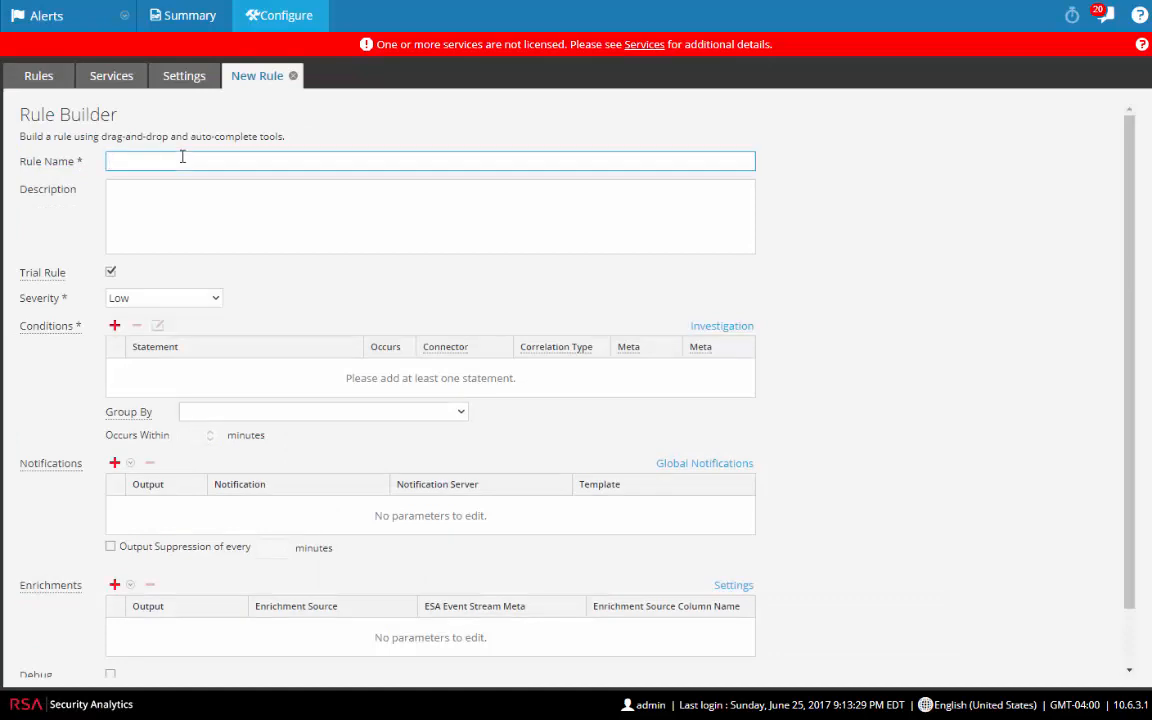
text(Windows User C Account Changes)
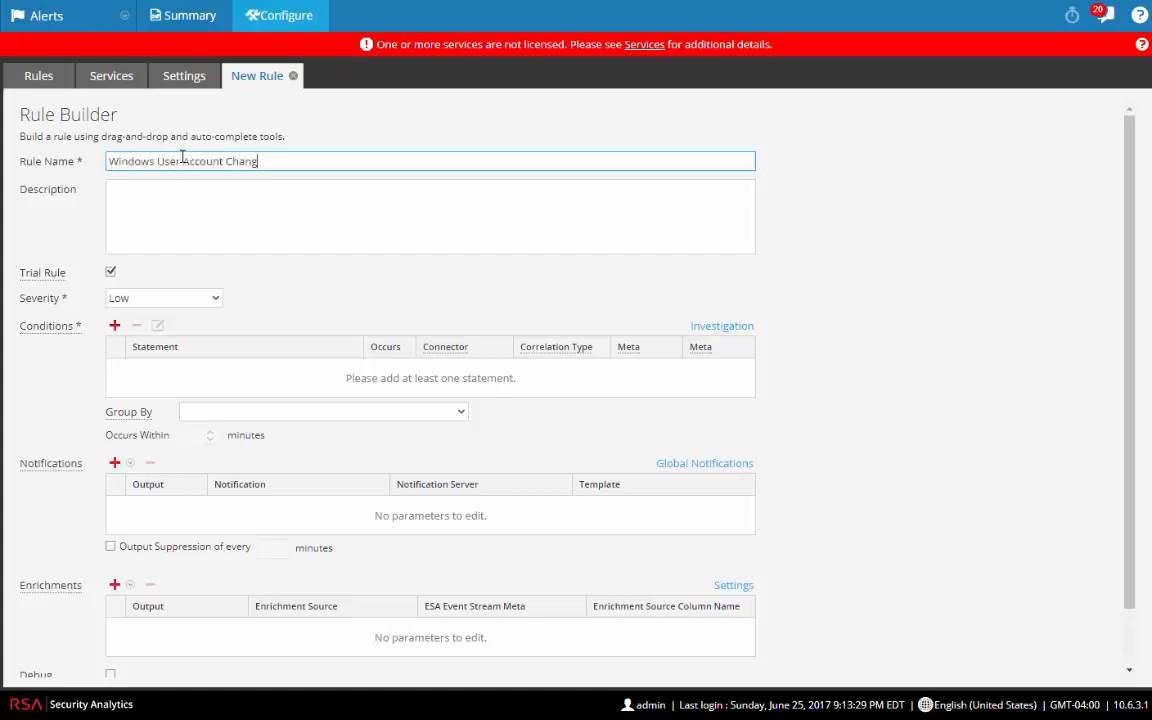
Step: Add a 'User changes' statement that triggers on any condition, keyed on reference_id
click(113, 326)
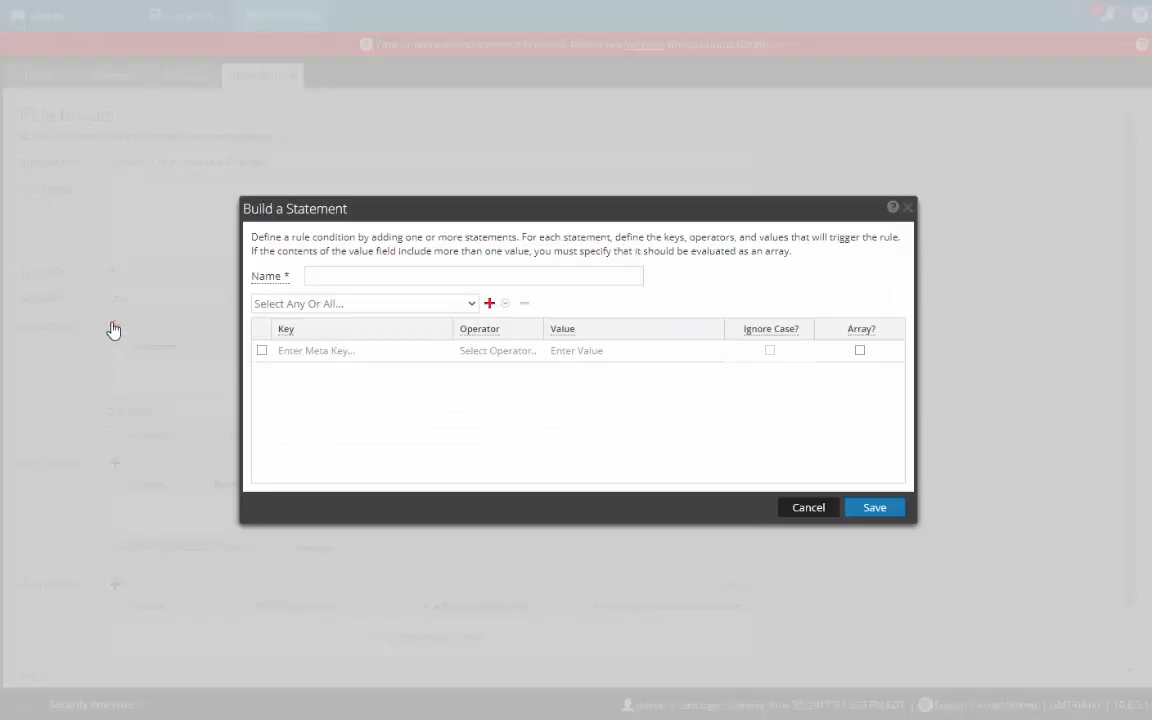
click(393, 276)
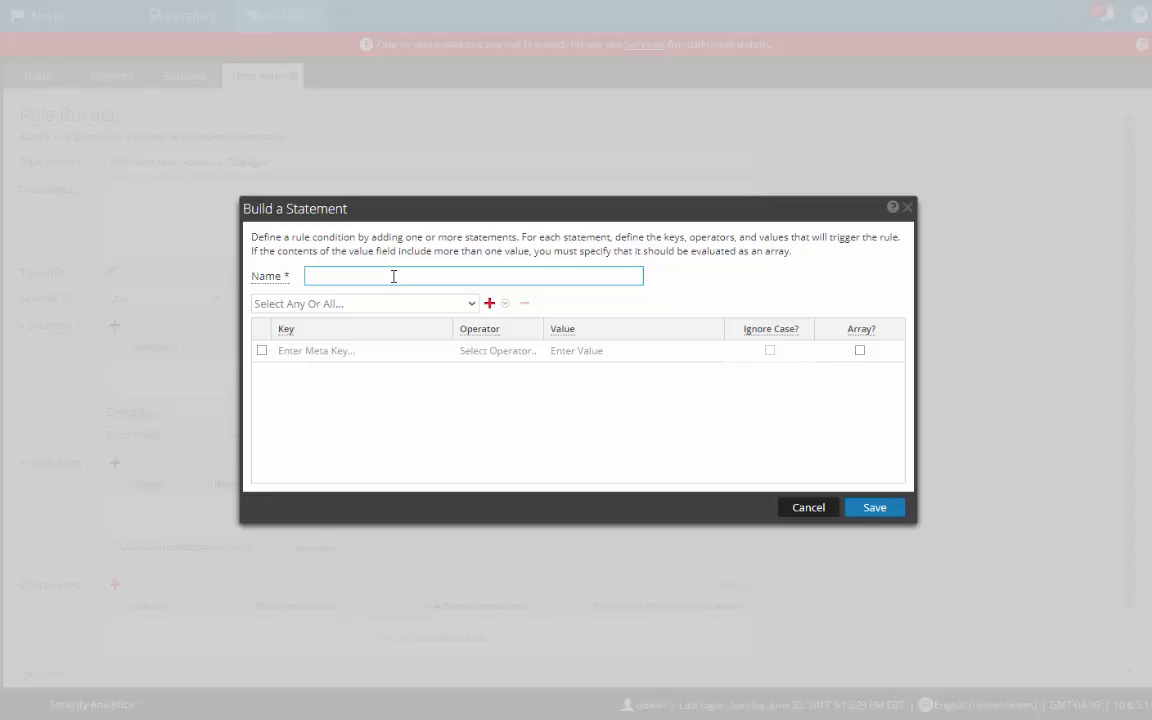
text(User changes)
click(473, 304)
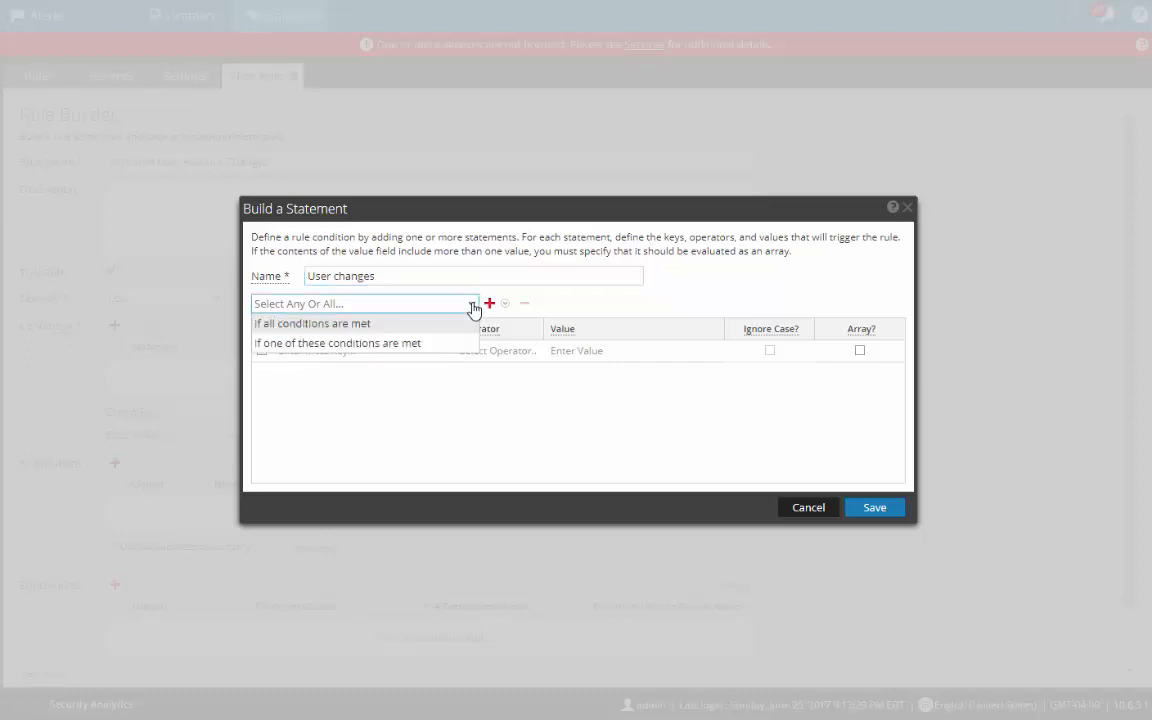
click(345, 345)
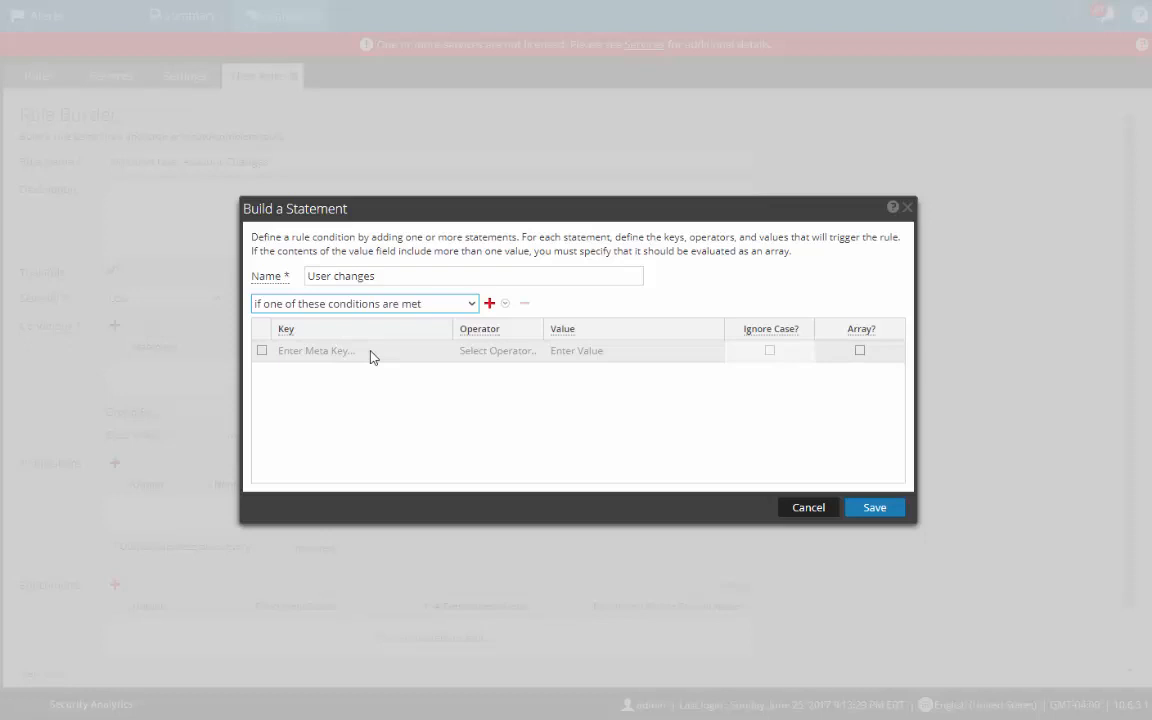
click(371, 357)
text(refe)
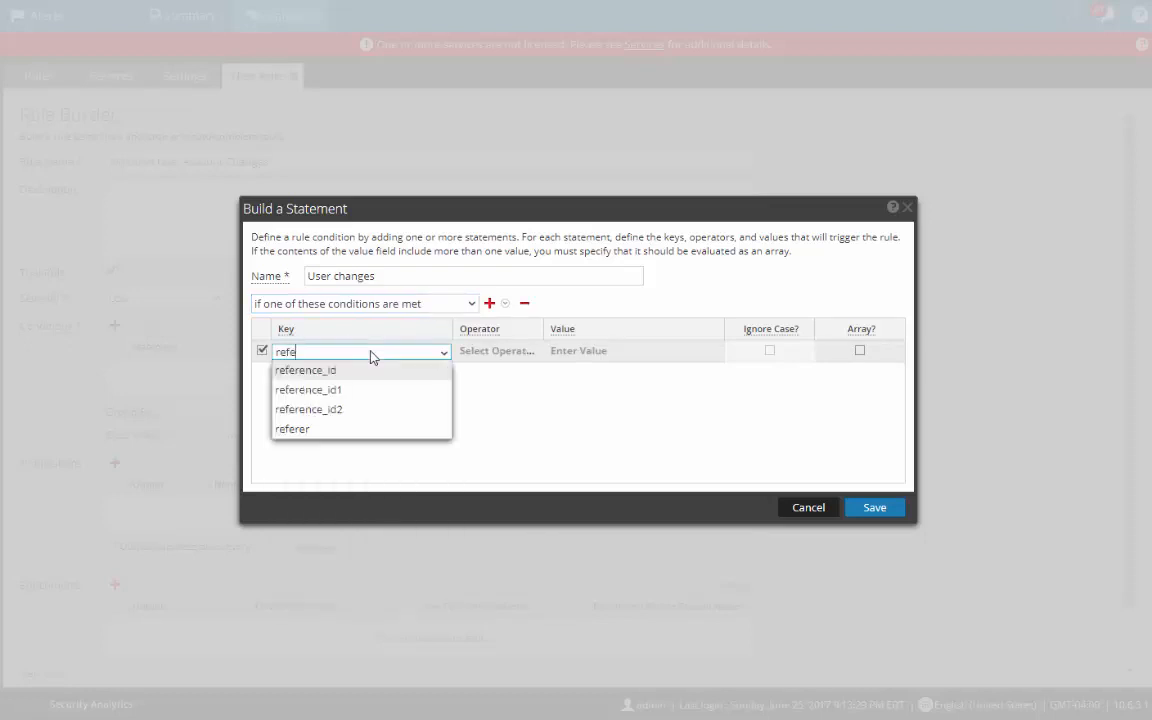
click(331, 371)
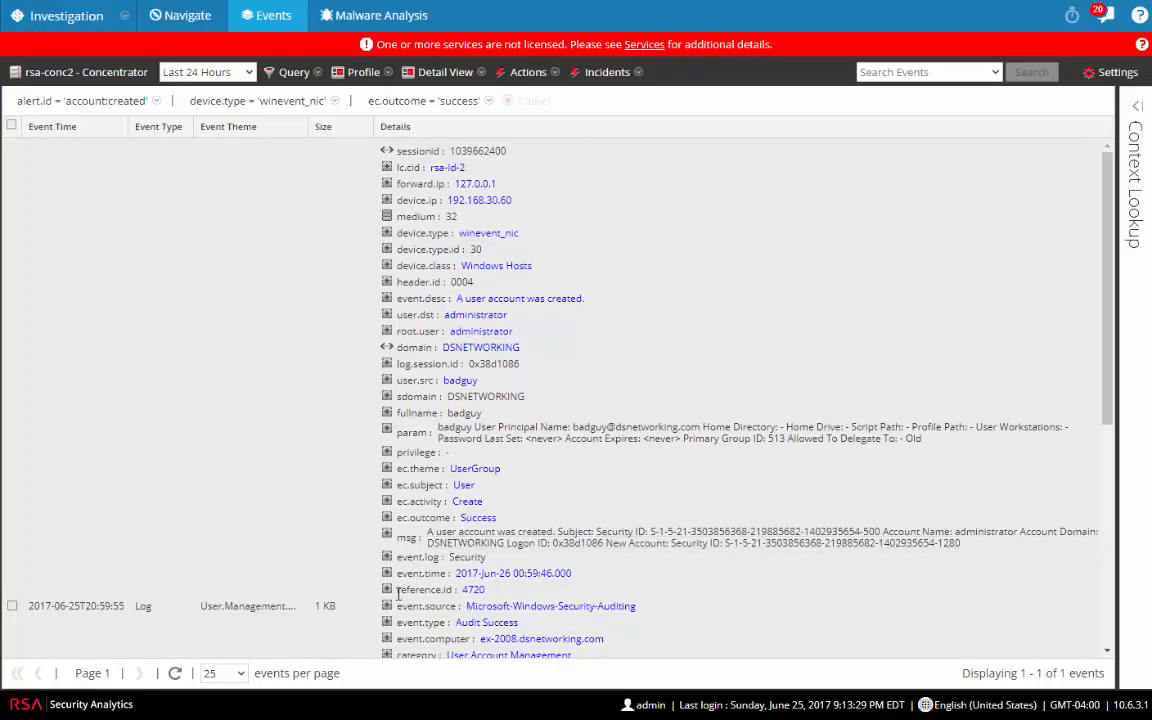
Step: Check the event's reference.id value 4720, then return to the condition's operator
drag(396, 590, 456, 594)
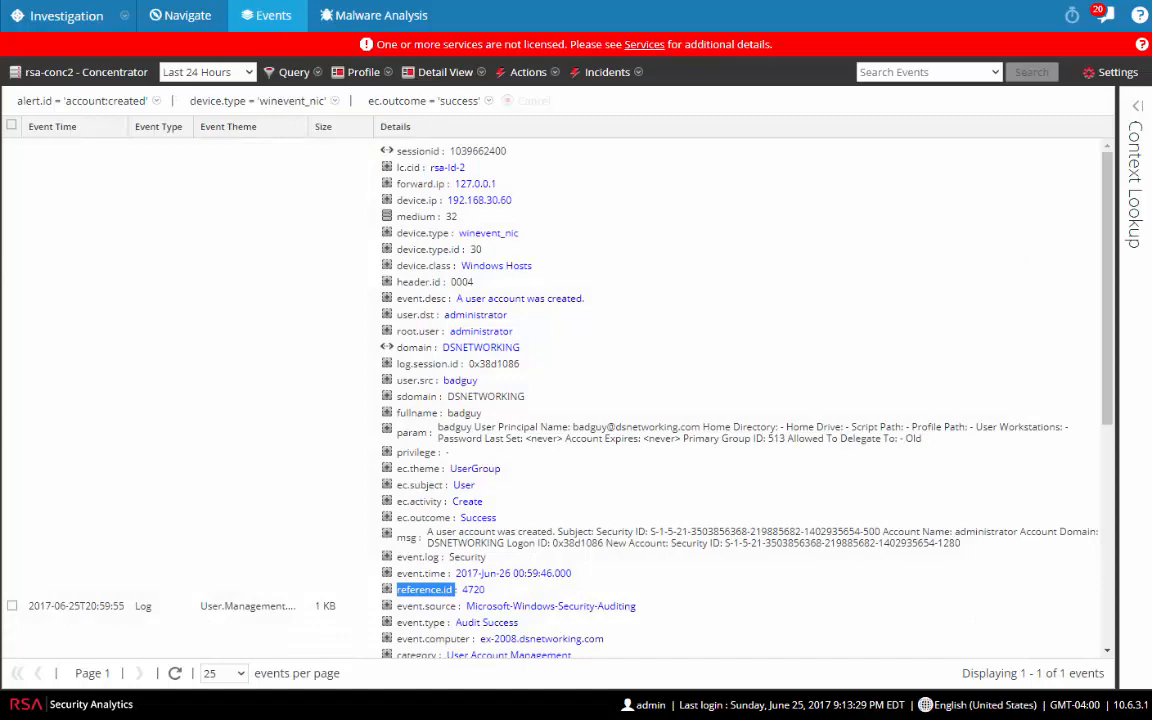
scroll(548, 393, down, 3)
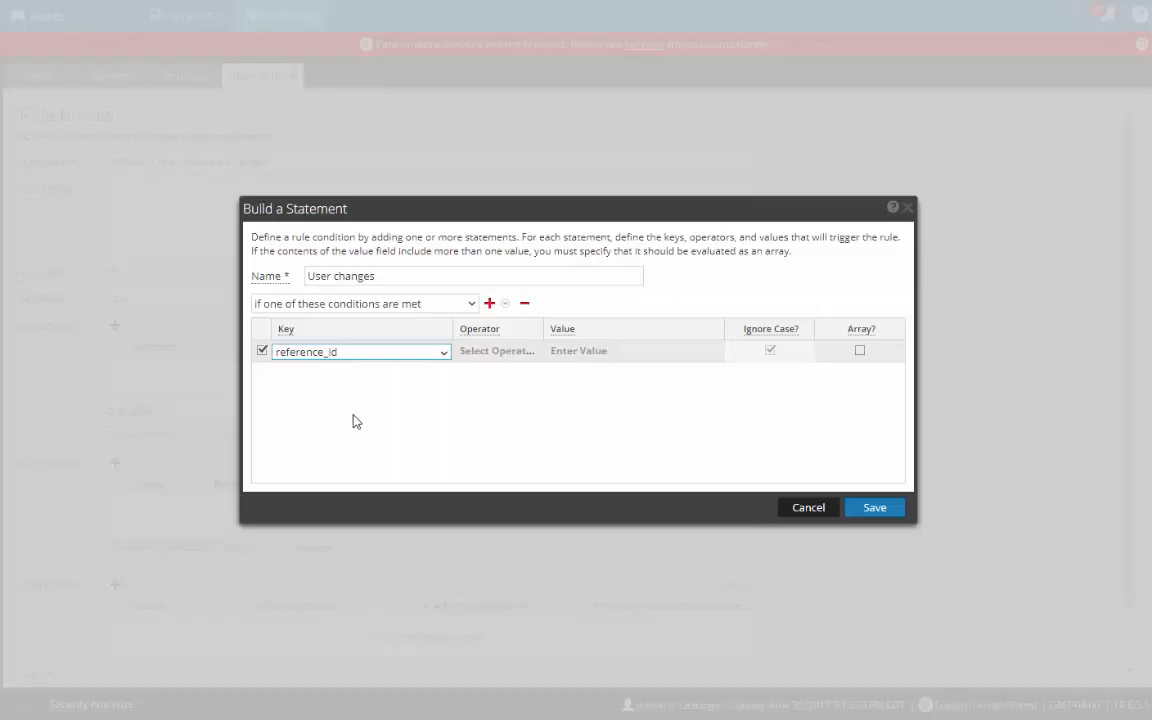
click(494, 355)
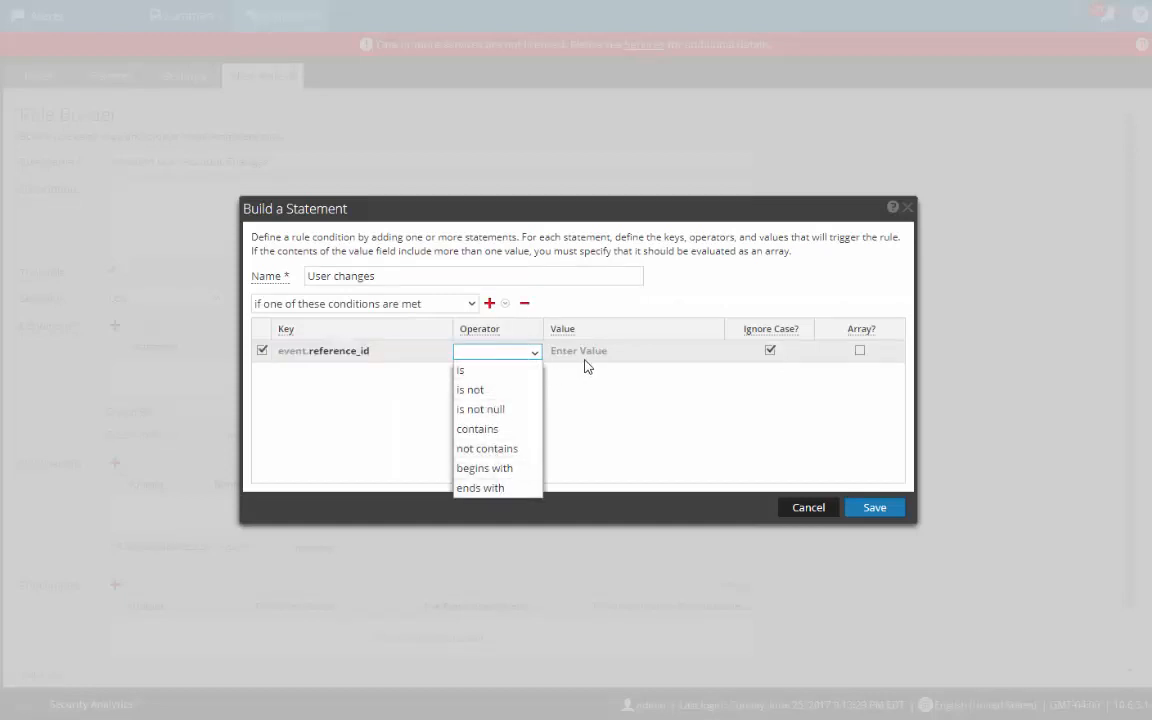
Step: Set the first condition to event.reference_id is 4720
click(477, 374)
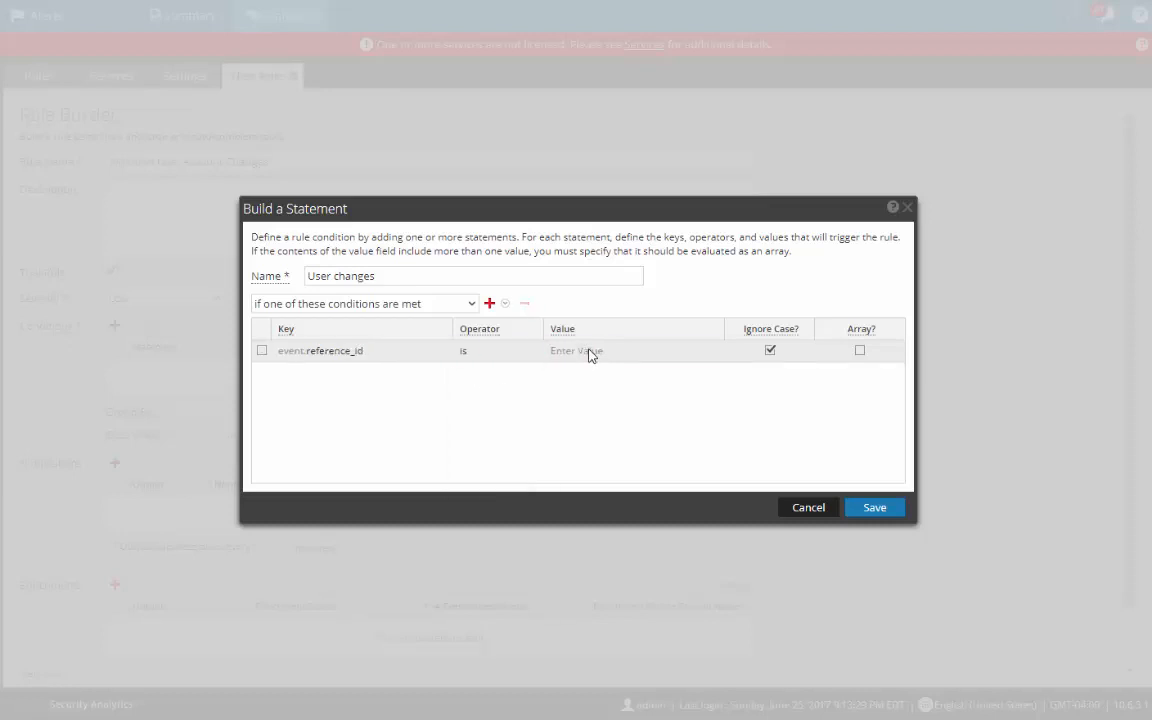
click(589, 355)
text(47)
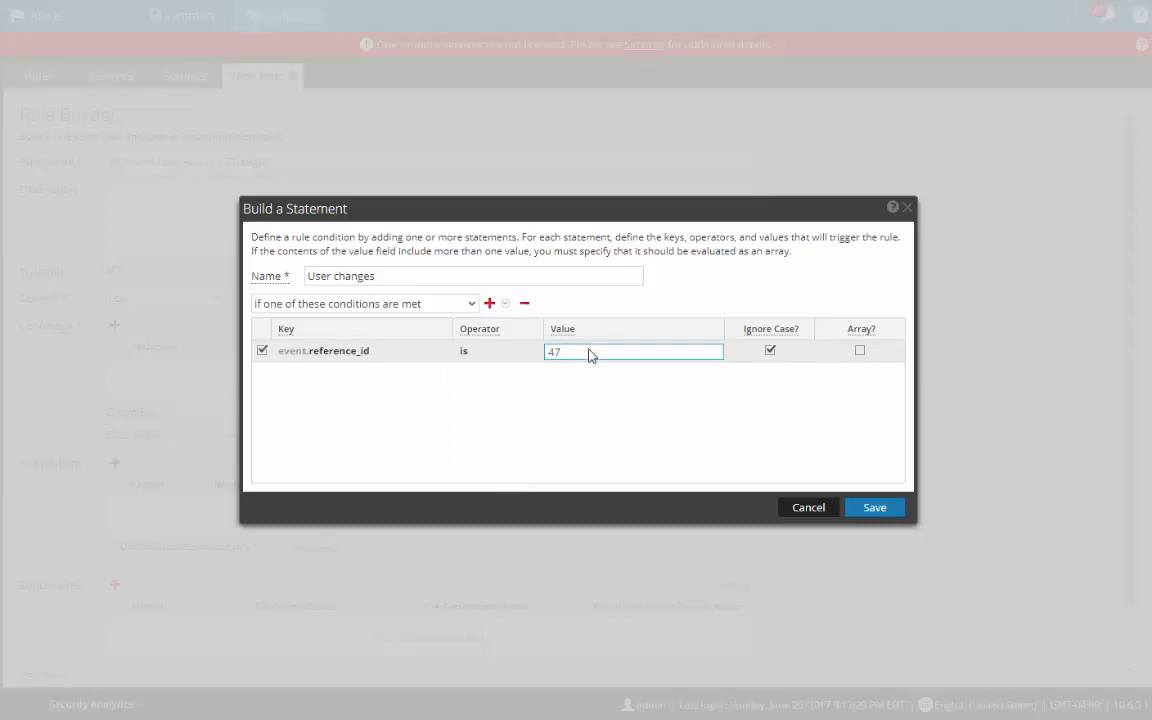
text(20)
click(729, 429)
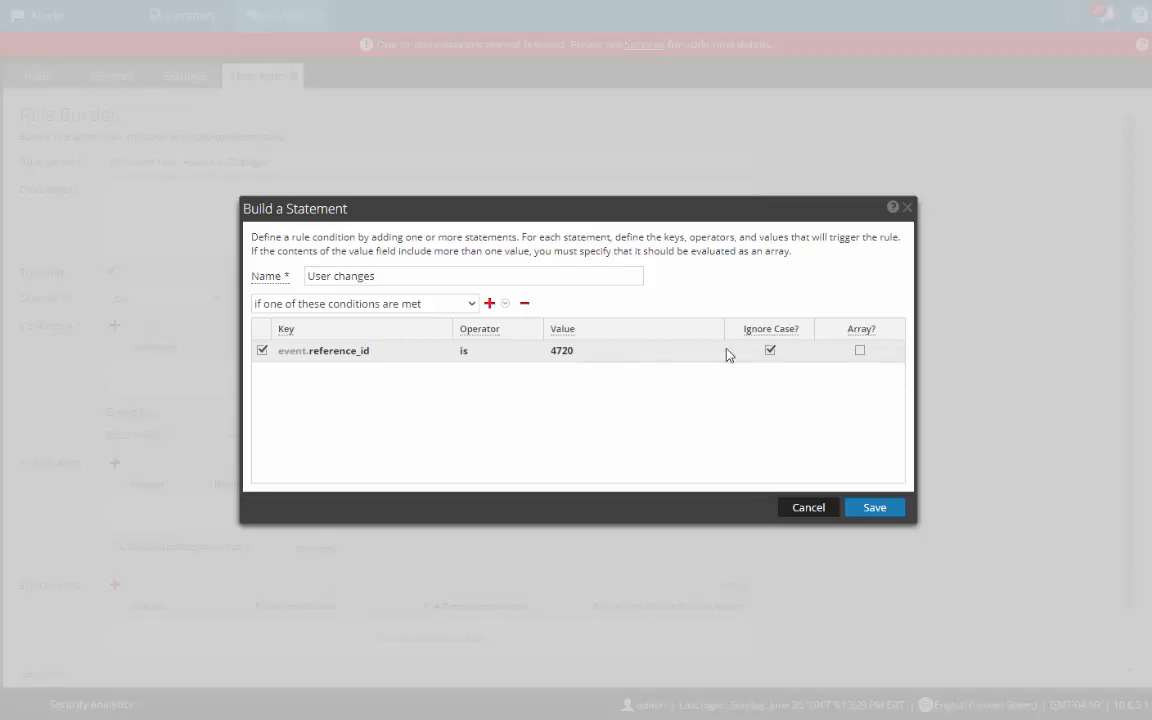
Step: Add a second condition: reference_id is 4726
click(490, 305)
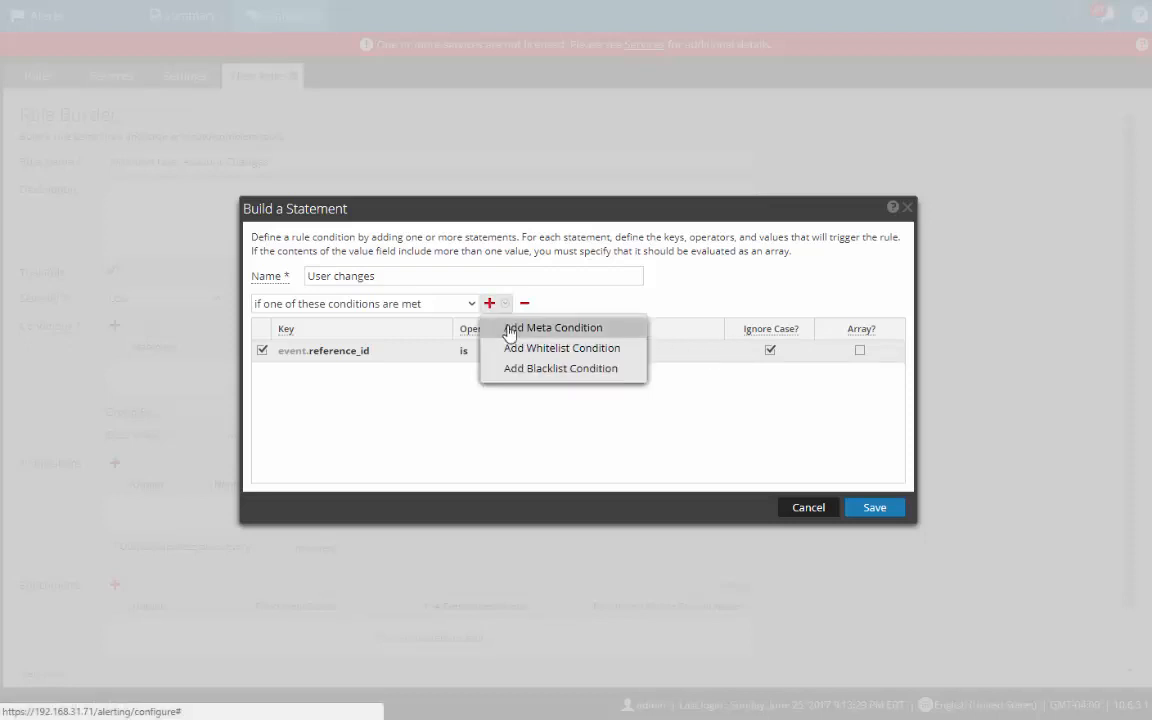
click(508, 327)
click(362, 372)
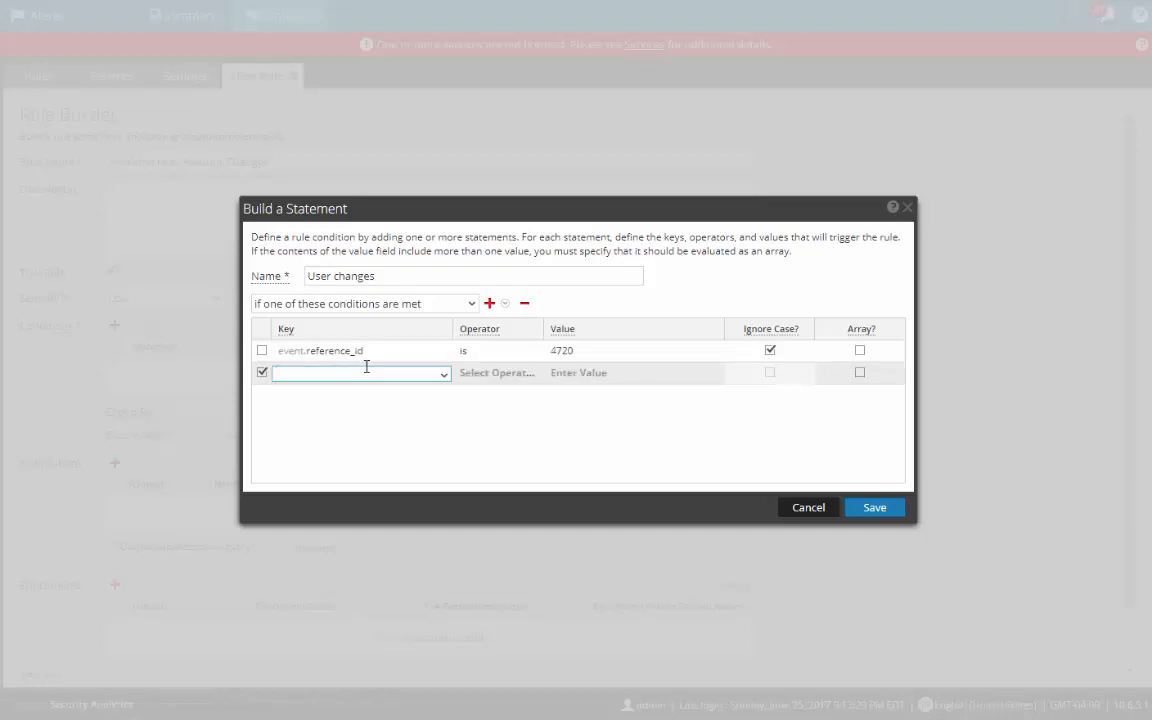
text(refe)
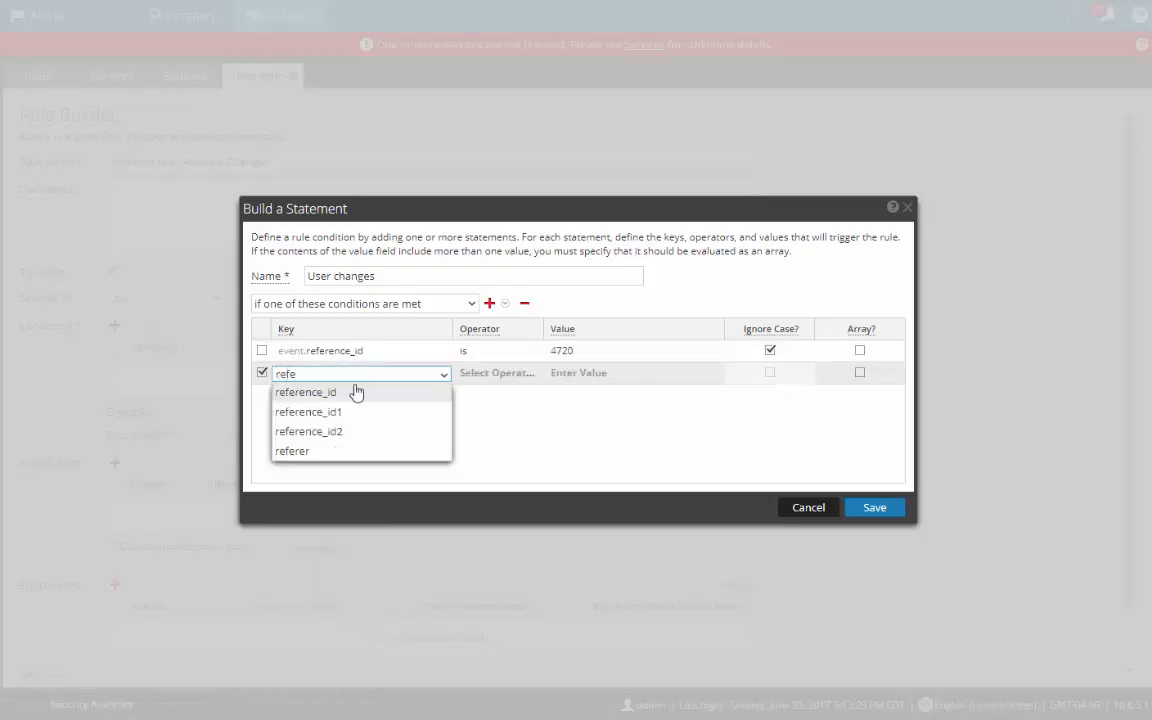
click(352, 392)
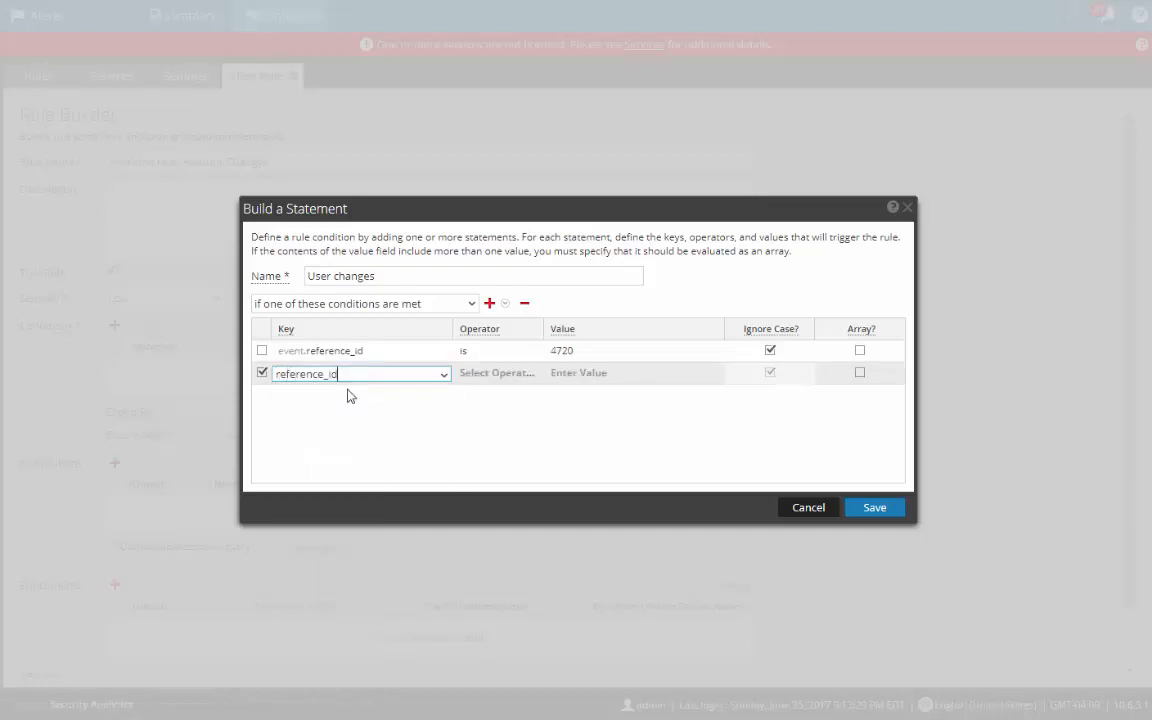
click(476, 373)
click(476, 392)
click(570, 374)
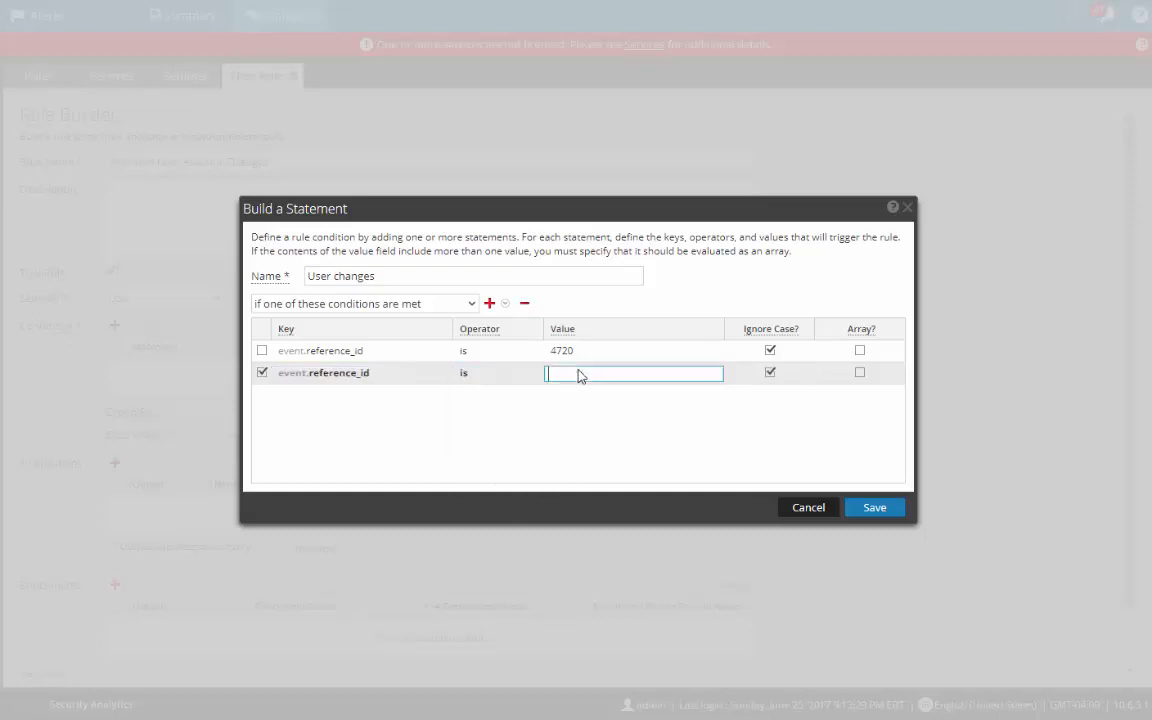
text(4726)
key(Return)
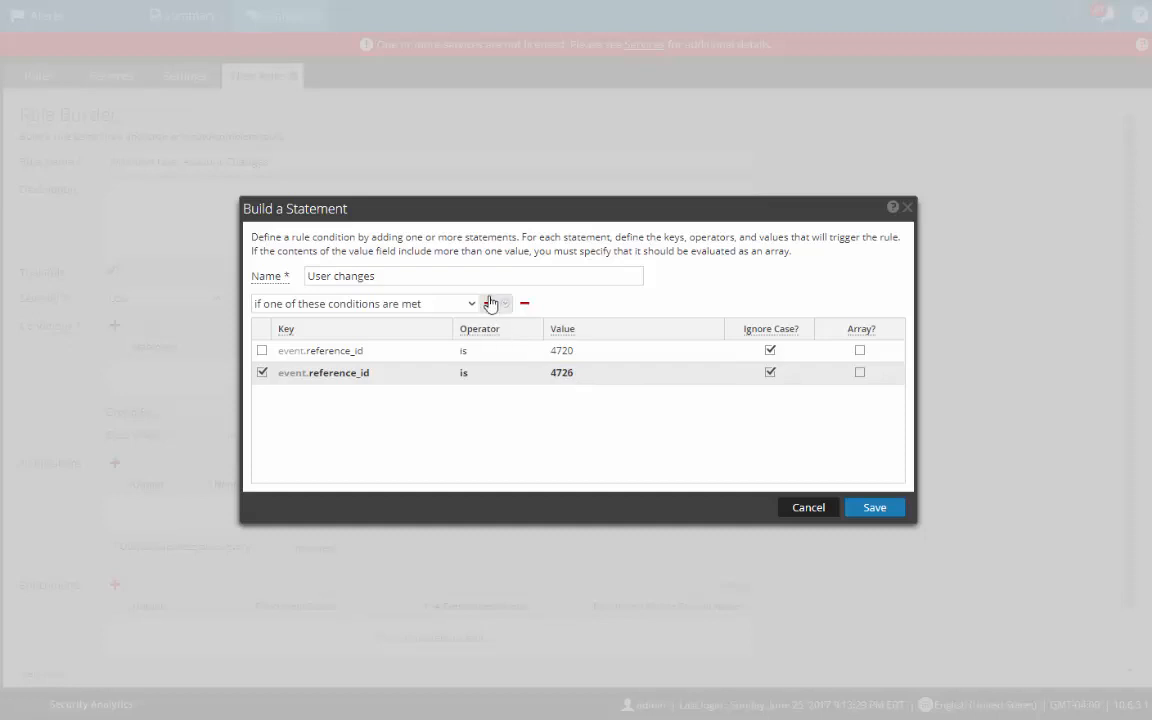
Step: Add a third condition, reference_id is 4728, and save the User changes statement
click(490, 304)
click(508, 328)
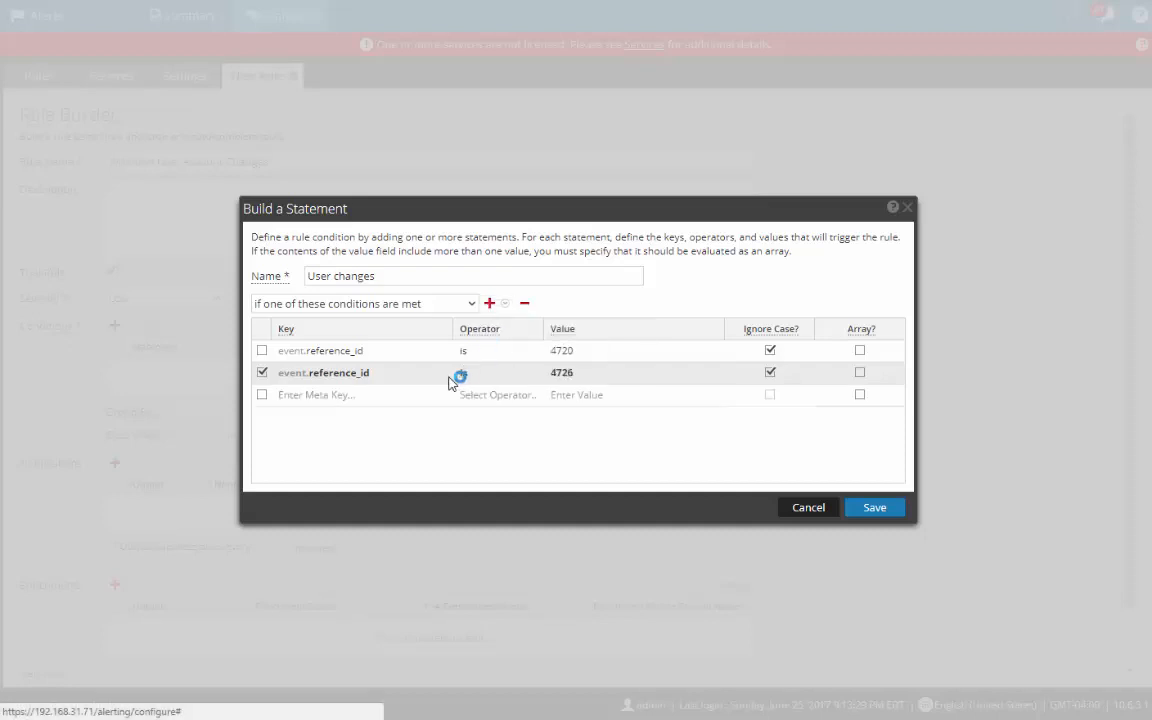
click(396, 395)
text(refer)
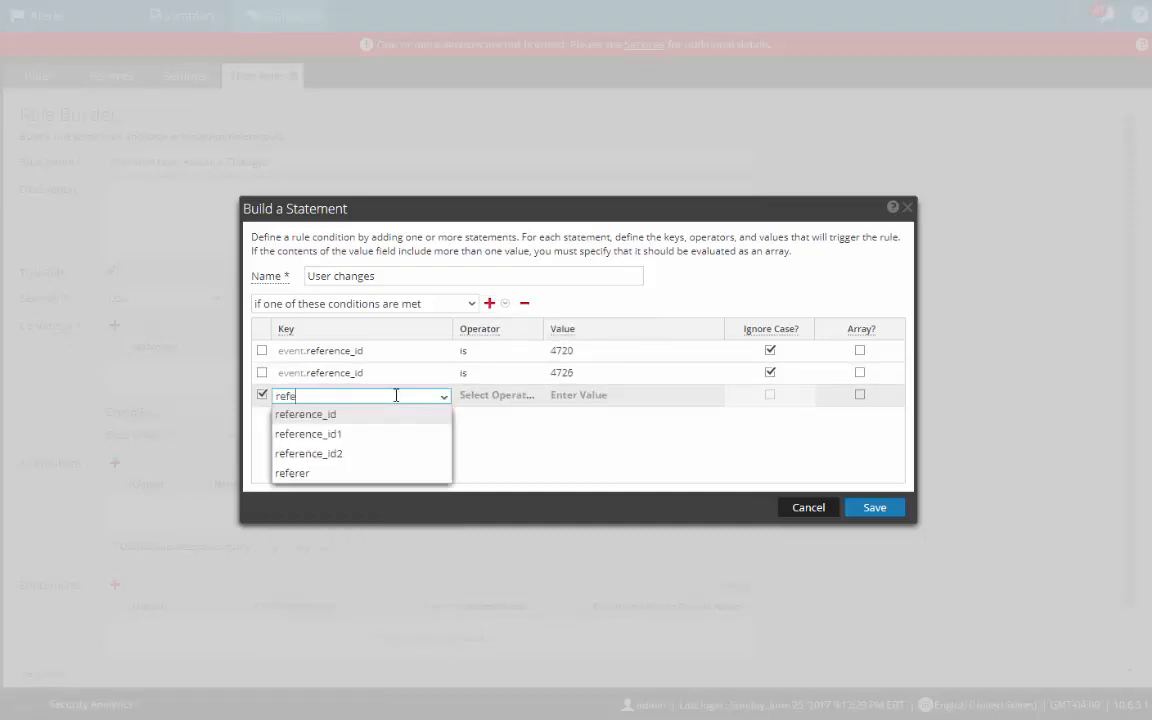
click(365, 416)
click(476, 404)
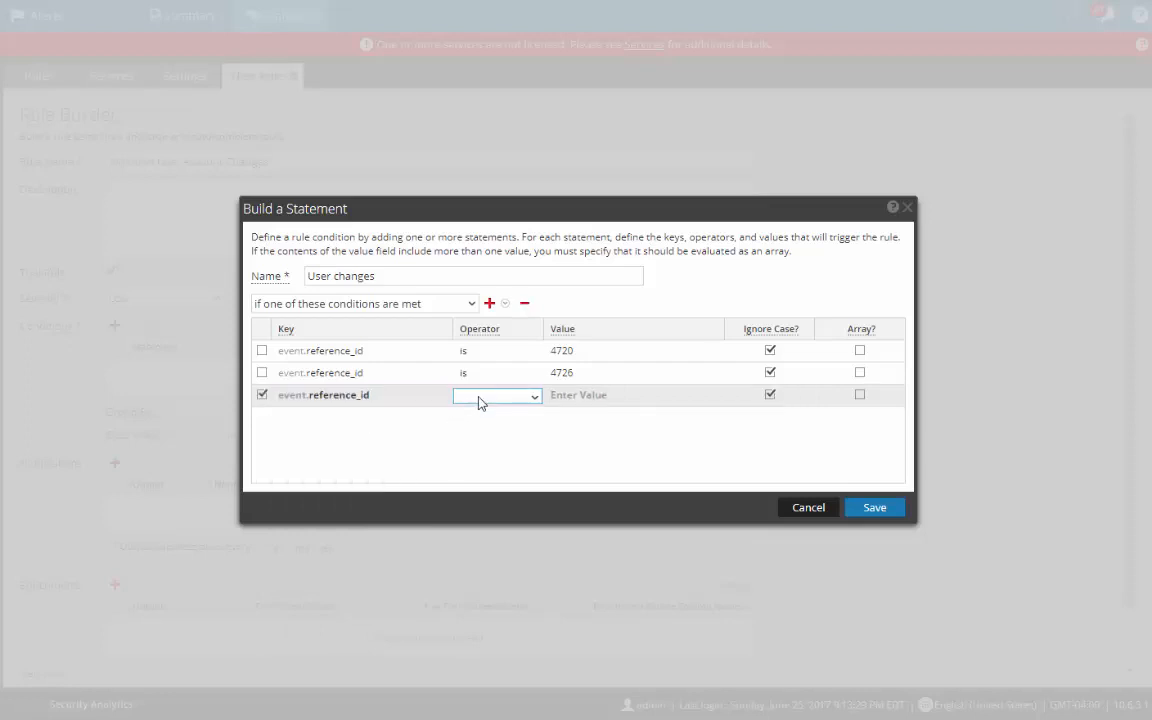
click(478, 404)
click(476, 419)
click(582, 397)
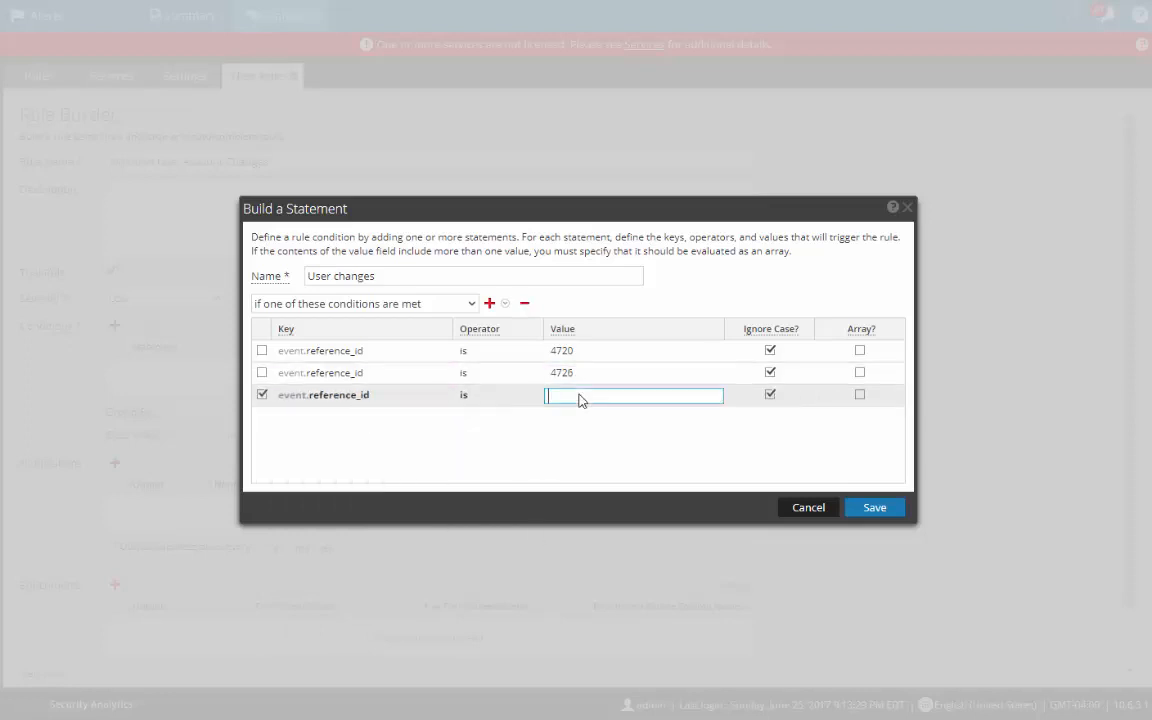
text(4728)
click(870, 508)
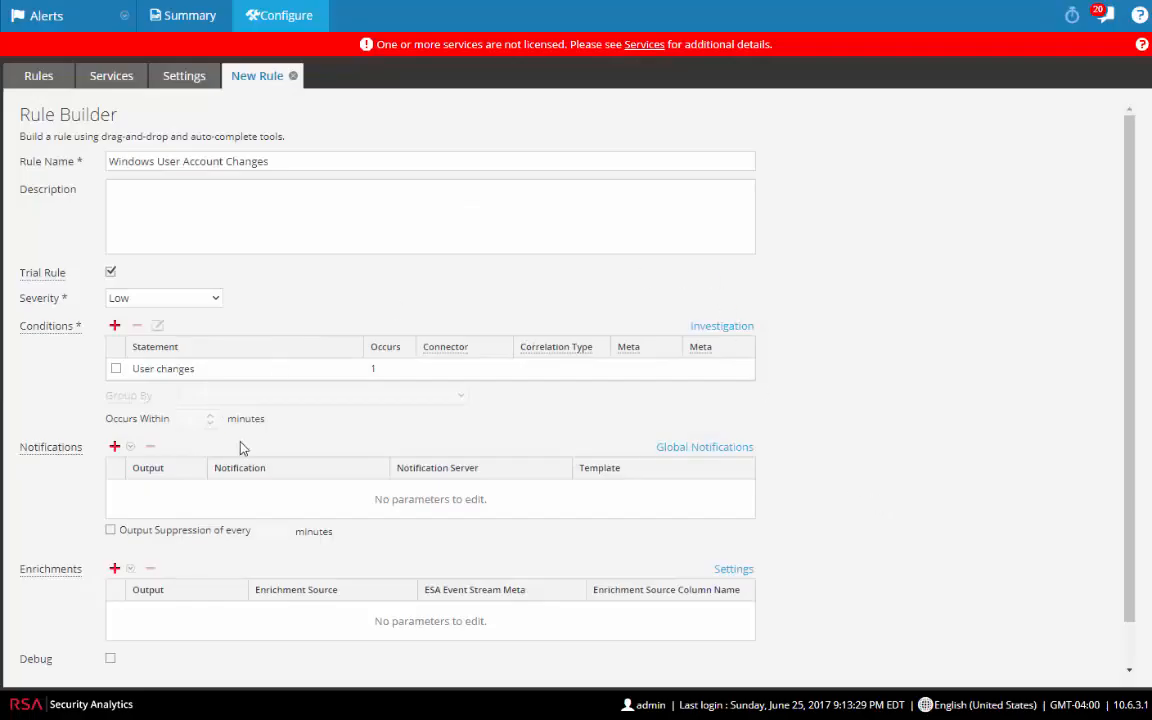
click(112, 451)
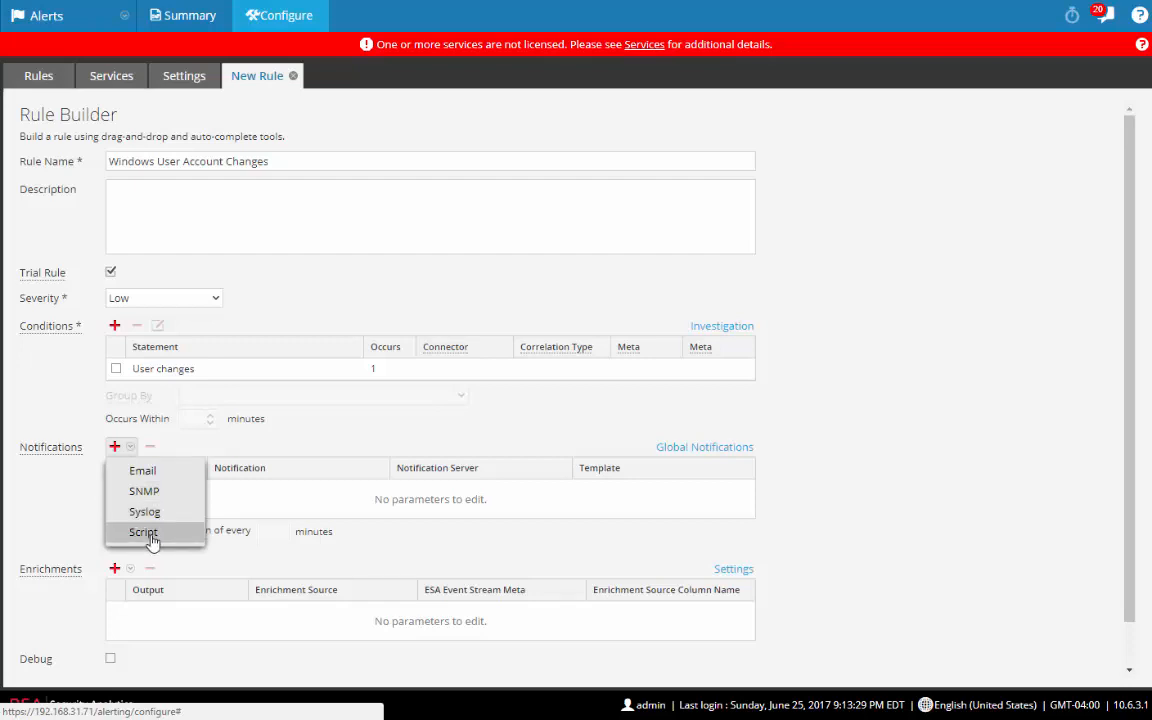
click(294, 443)
scroll(308, 446, down, 1)
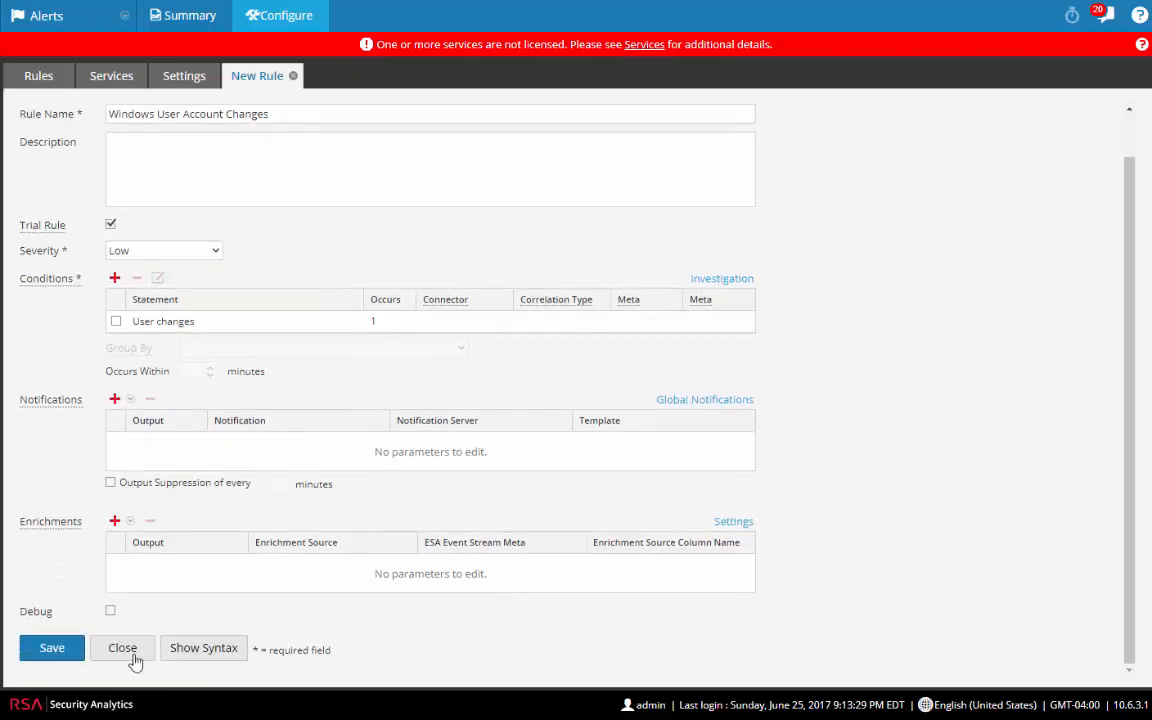
Step: Save the Windows User Account Changes rule, then find it with 'wind' and drag it onto ESA-A
click(46, 650)
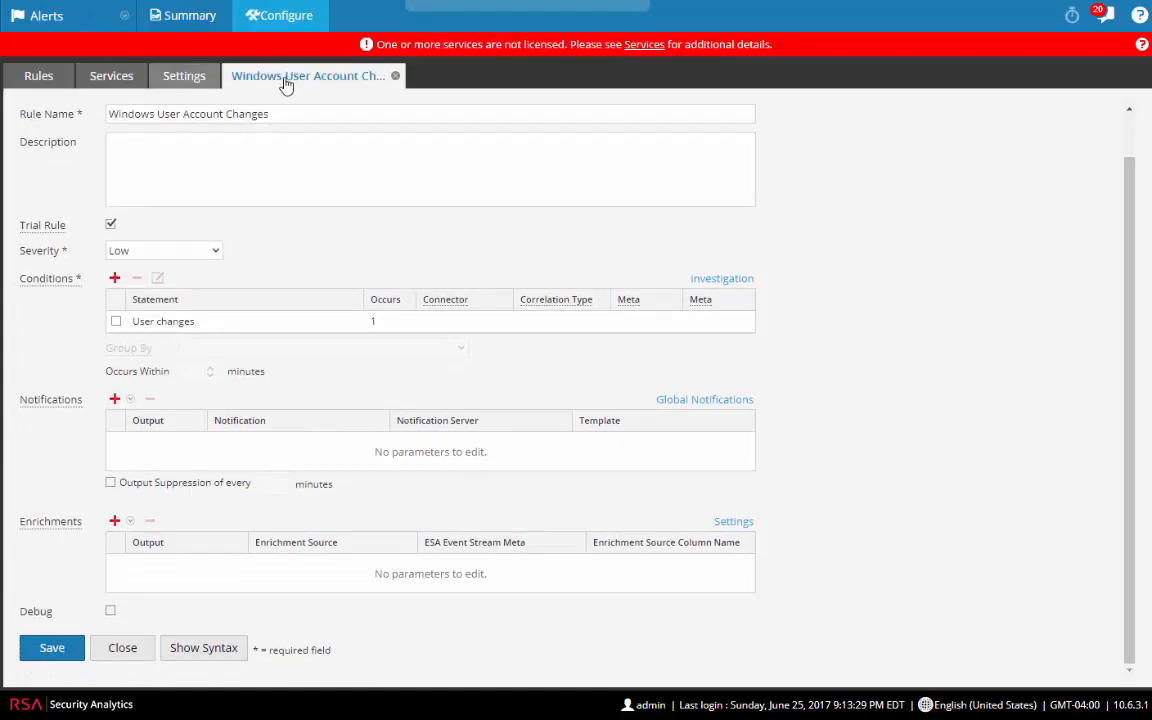
click(395, 75)
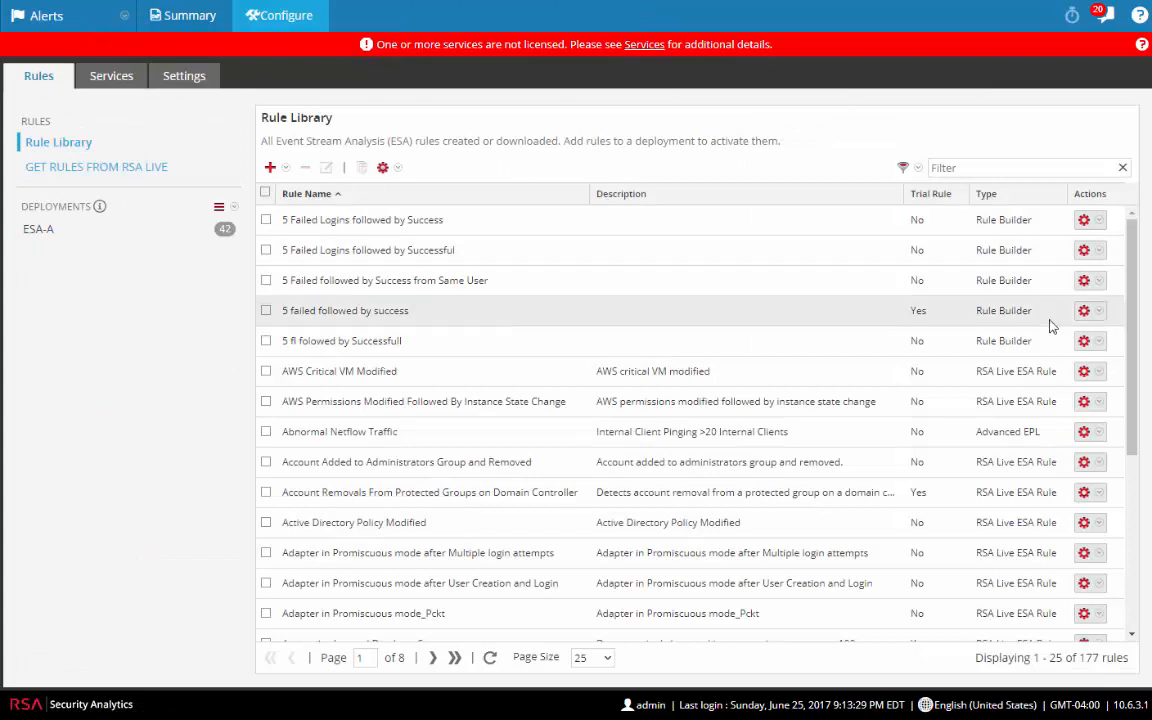
click(990, 167)
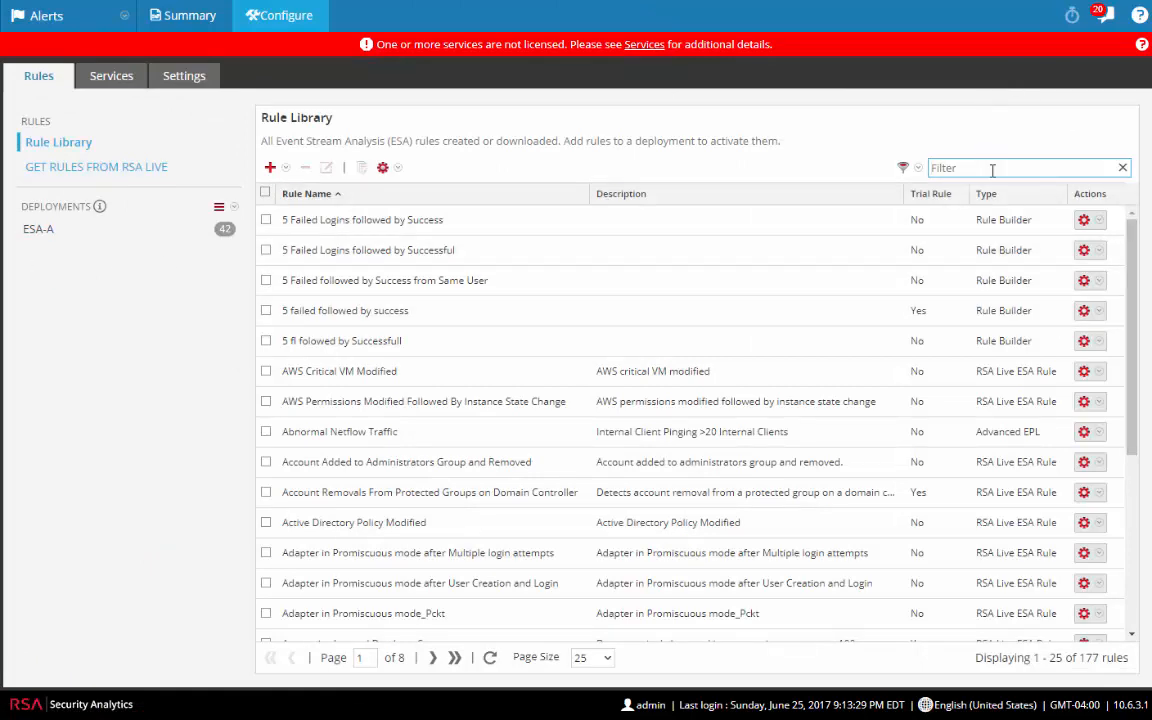
text(wind)
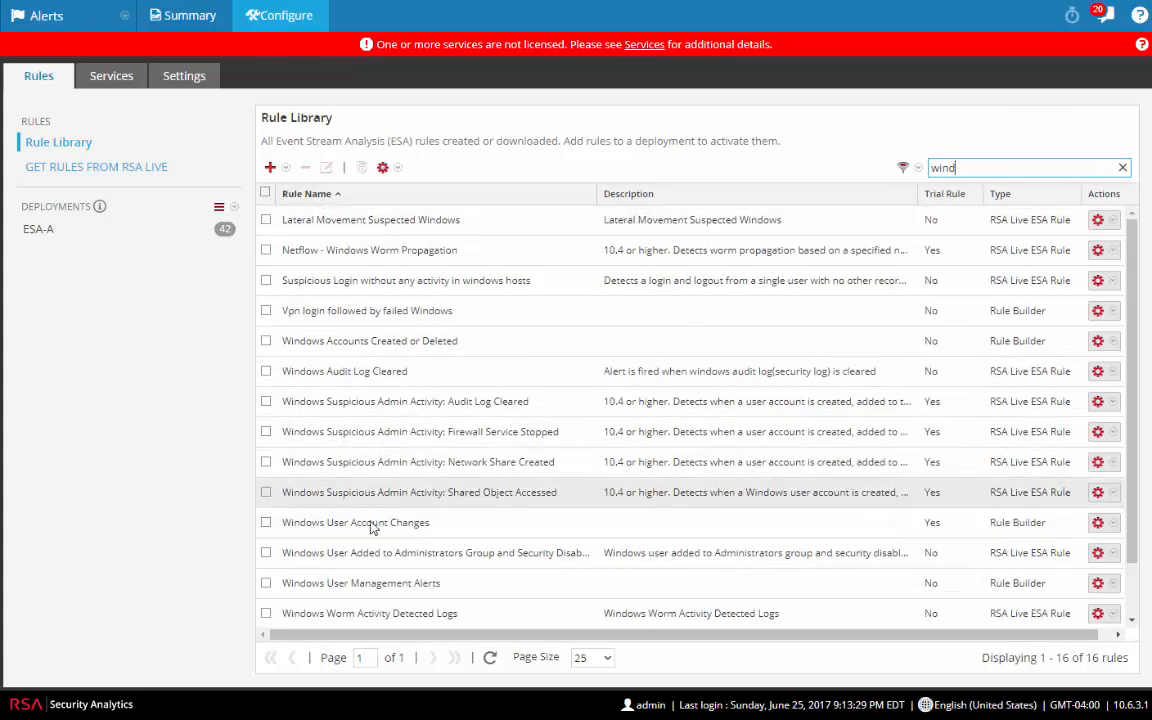
mouse_move(372, 530)
mouse_down()
mouse_move(345, 531)
mouse_move(193, 414)
mouse_move(77, 241)
mouse_up()
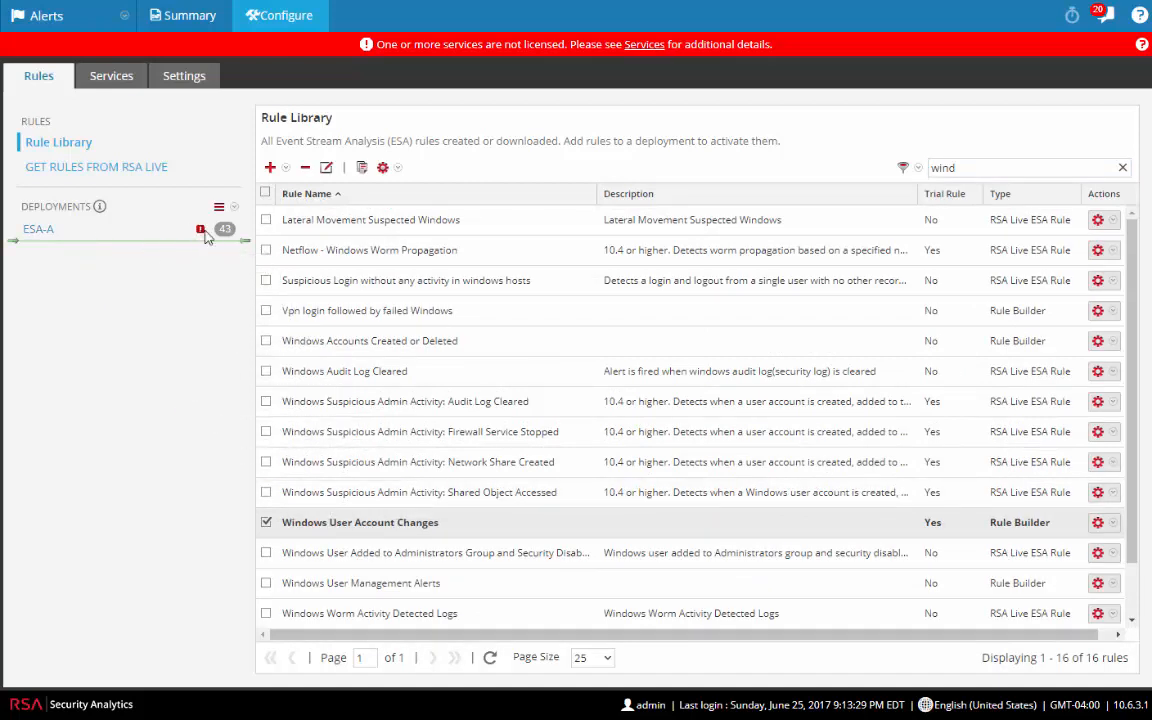
Step: Review ESA-A's one pending update and deploy it to rsa-esa-a
click(36, 230)
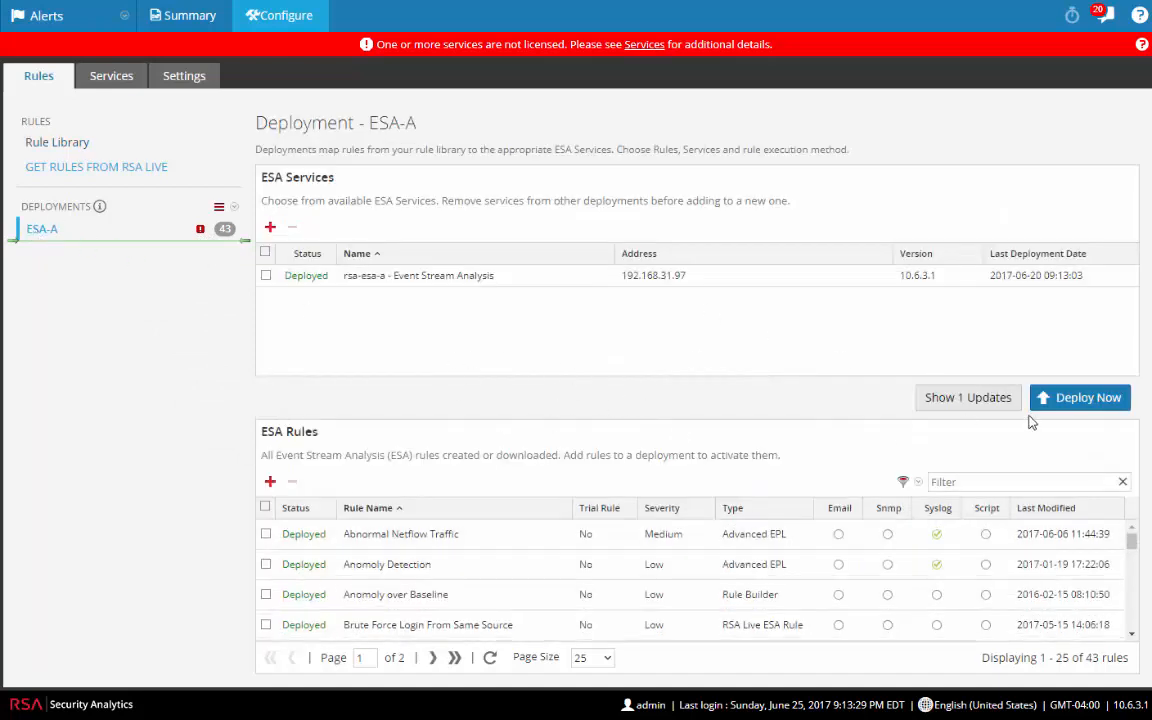
click(957, 399)
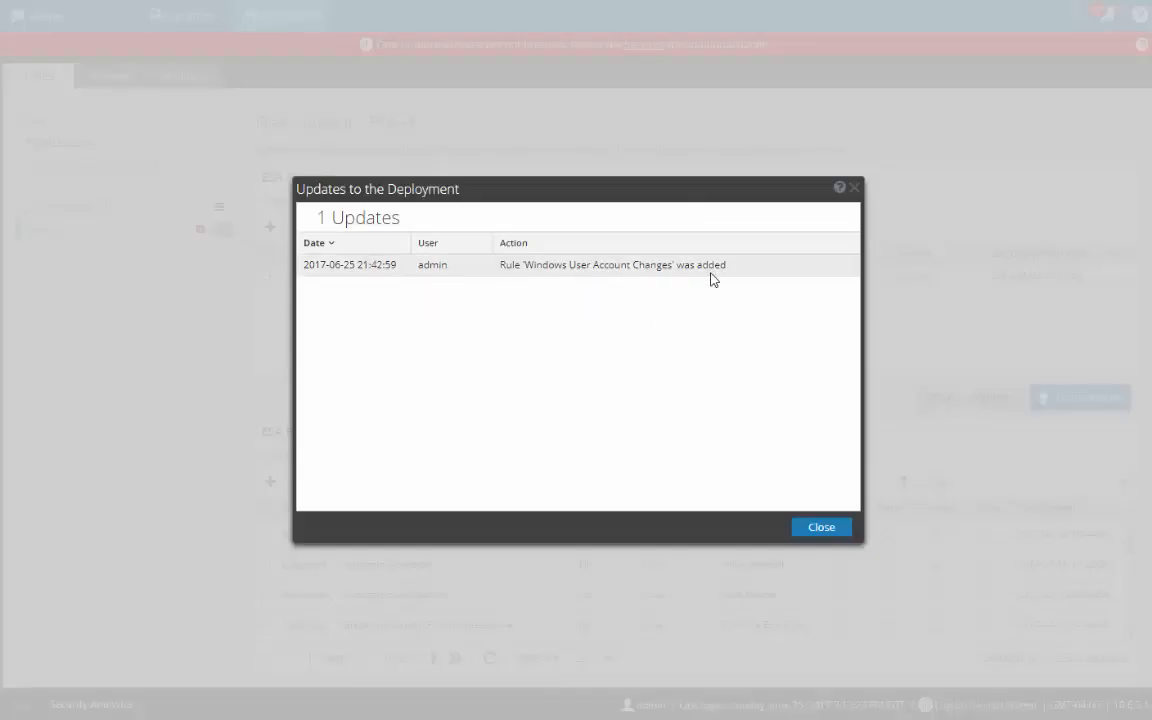
click(822, 530)
click(1085, 402)
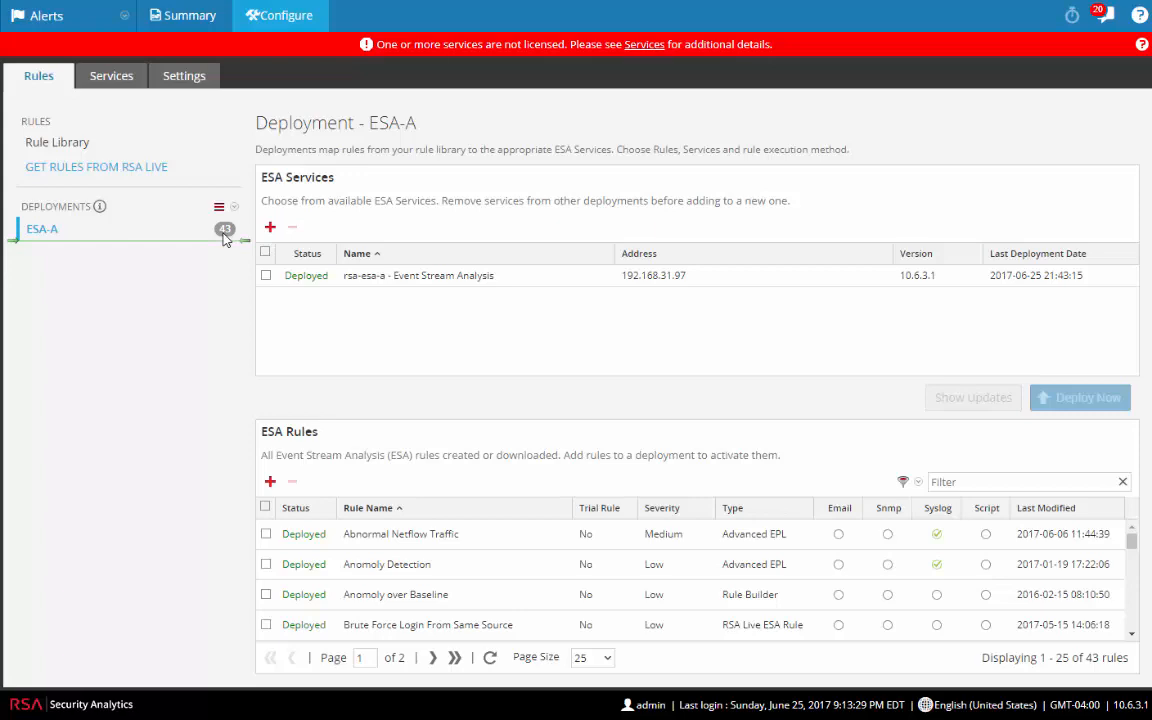
Step: Start a Rule Builder rule named '3 failed logins followed by success' with a blank condition statement
click(60, 145)
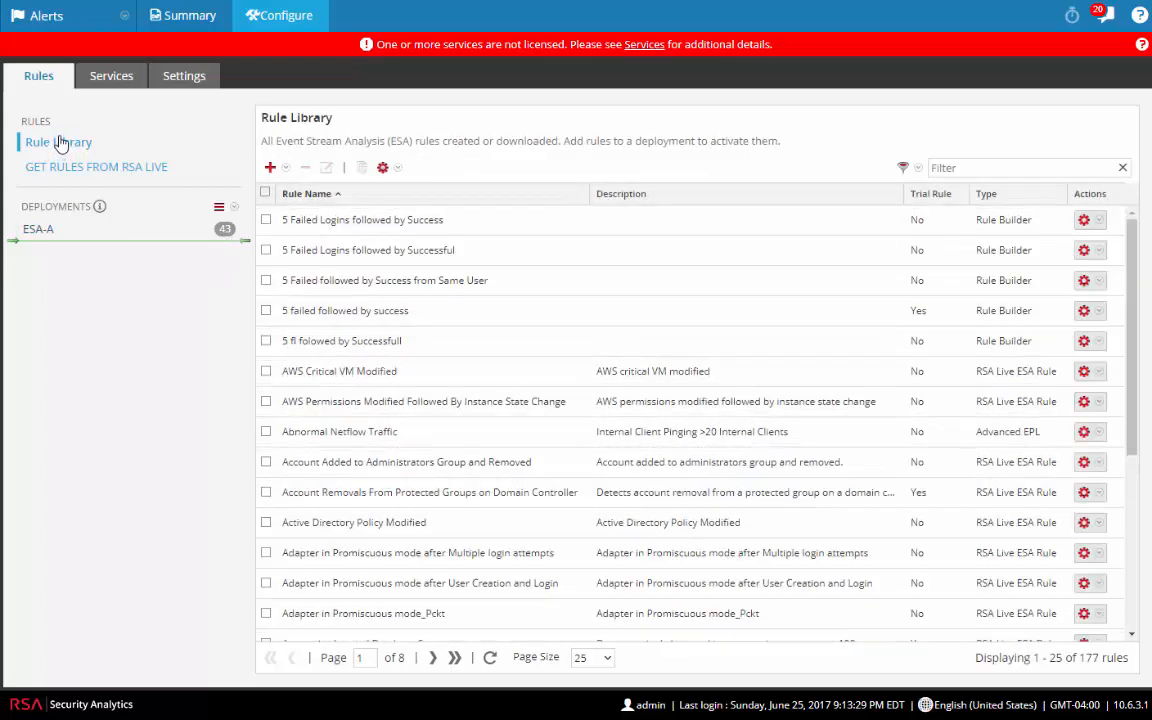
click(272, 168)
click(285, 211)
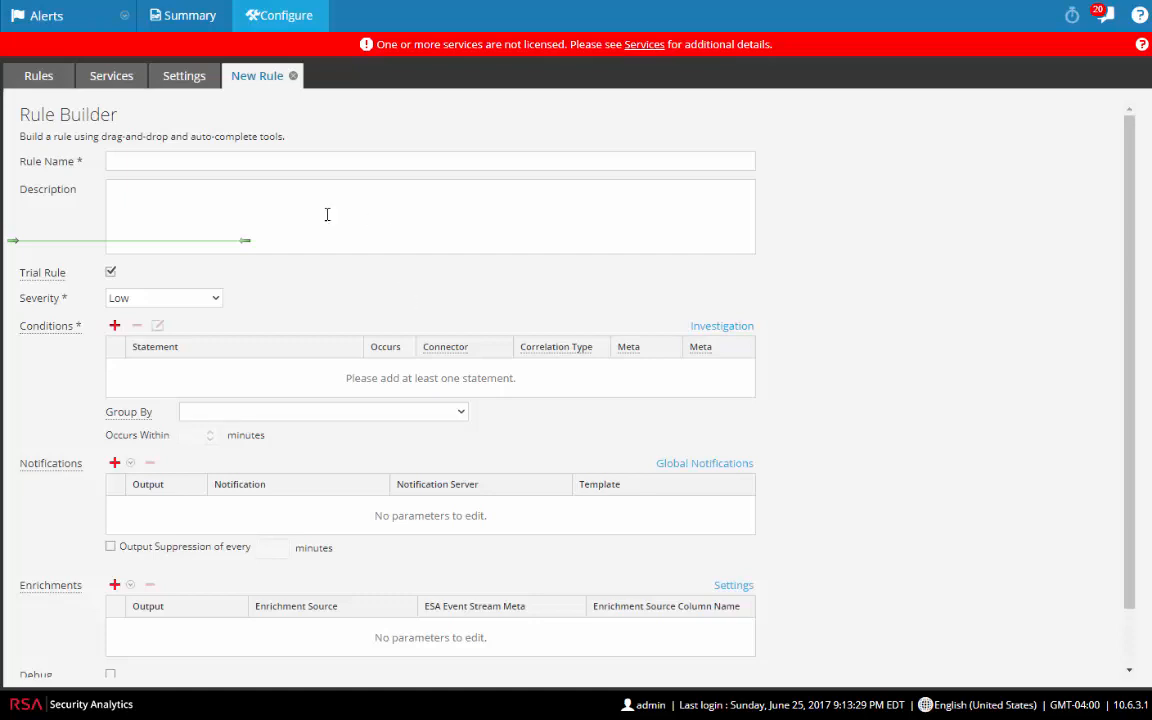
click(268, 163)
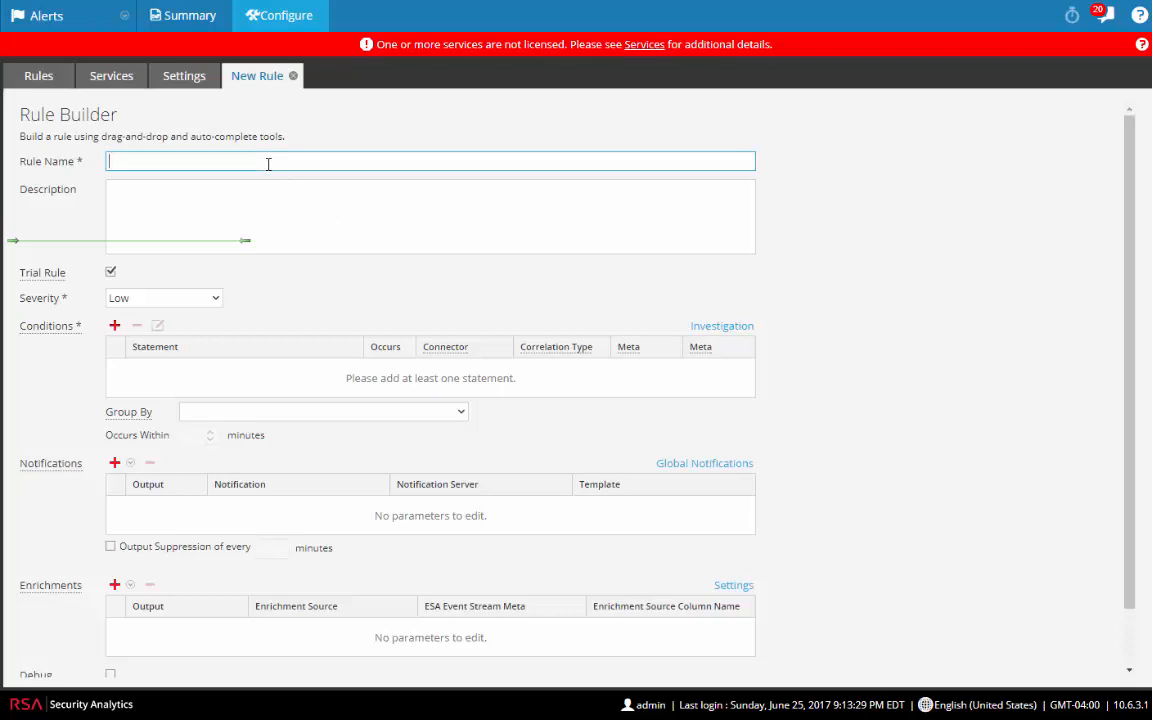
text(3 failed logins followed by success)
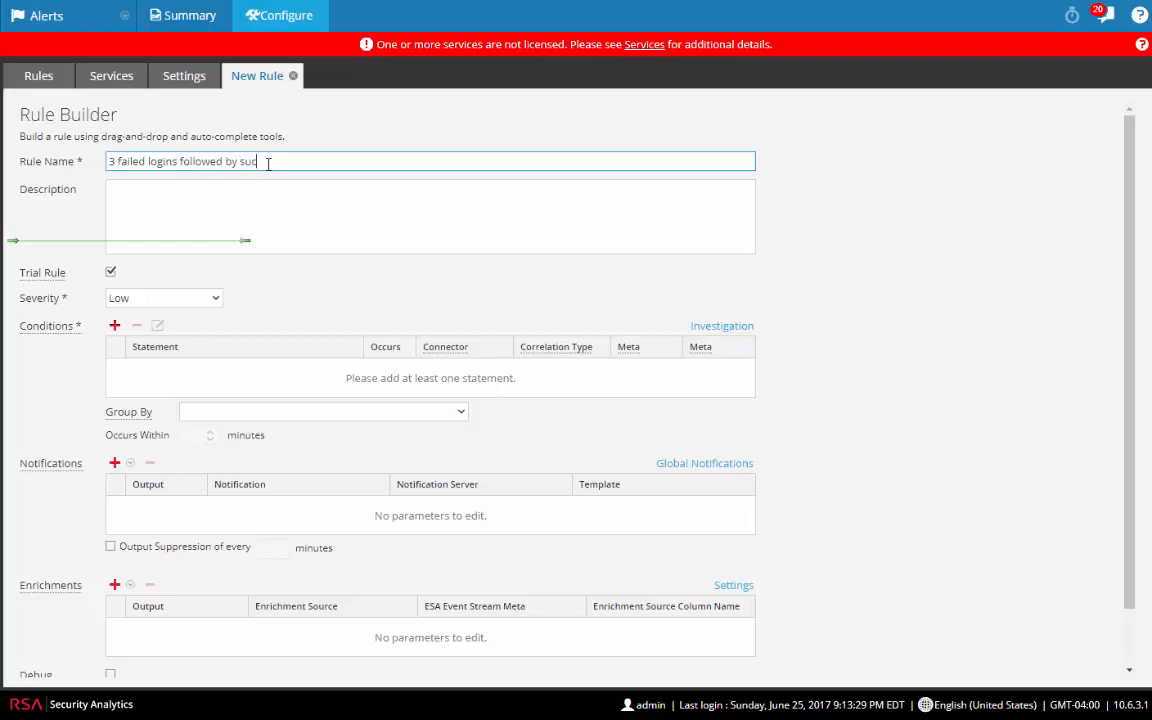
click(115, 327)
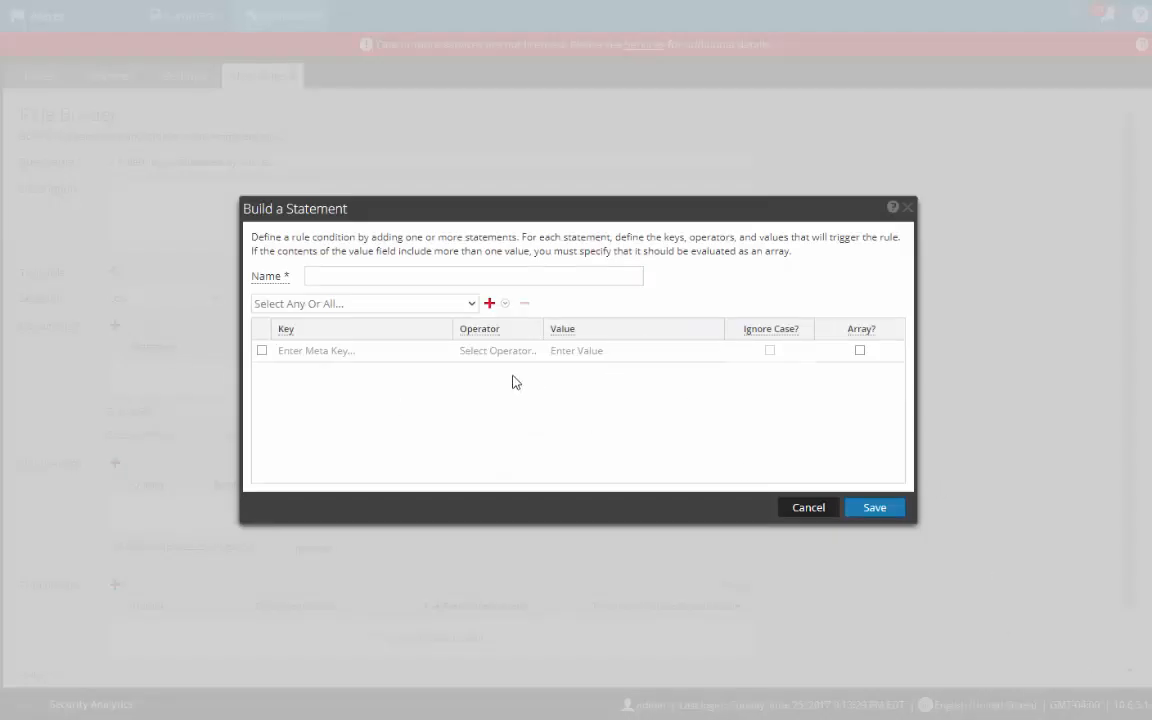
Step: Name the statement '3 failed', require all conditions, and match device_type is winevent_nic
click(371, 275)
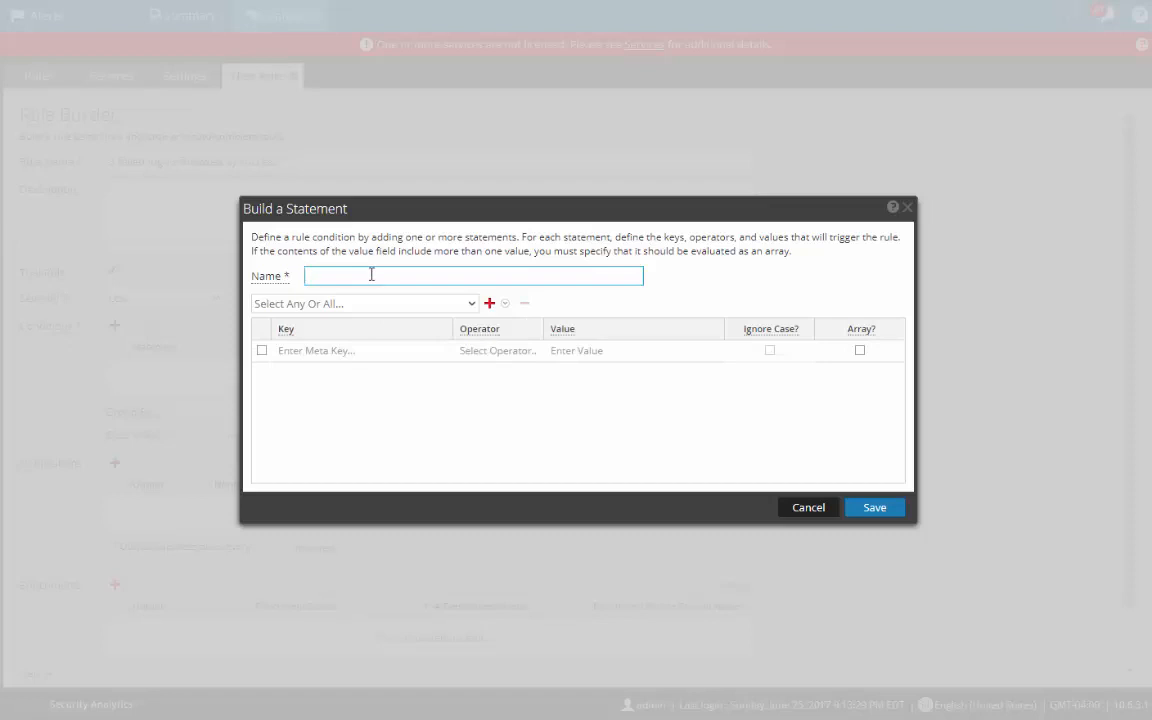
text(3 failed)
click(471, 306)
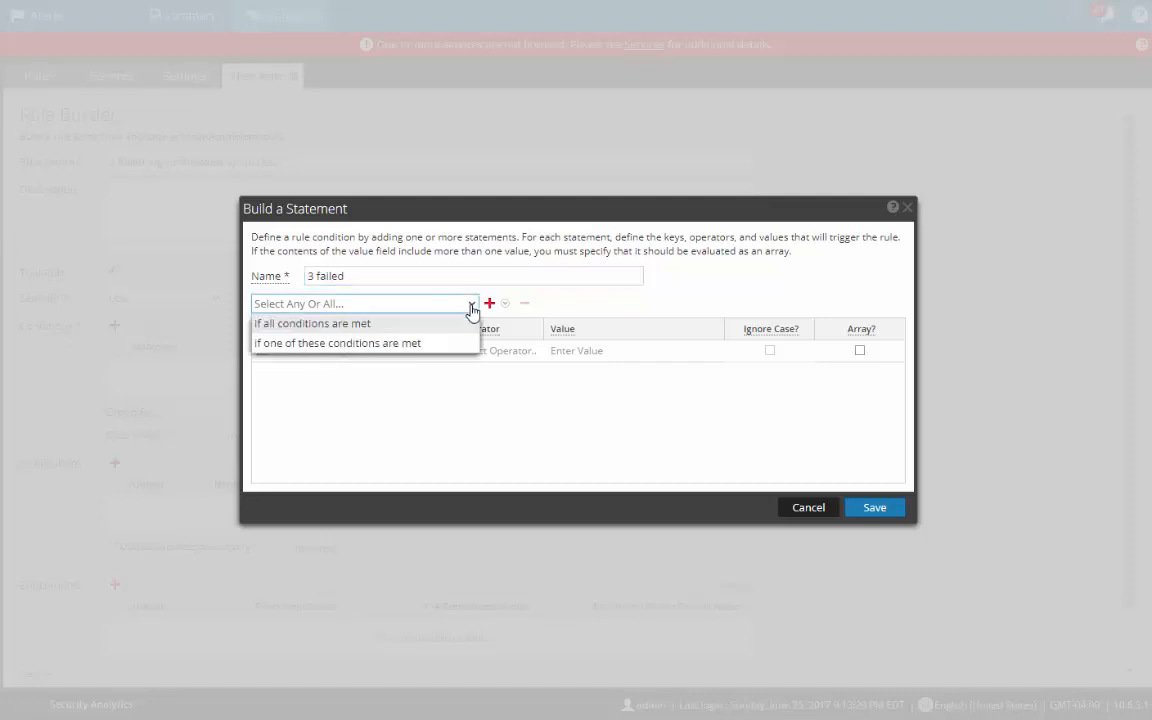
click(360, 326)
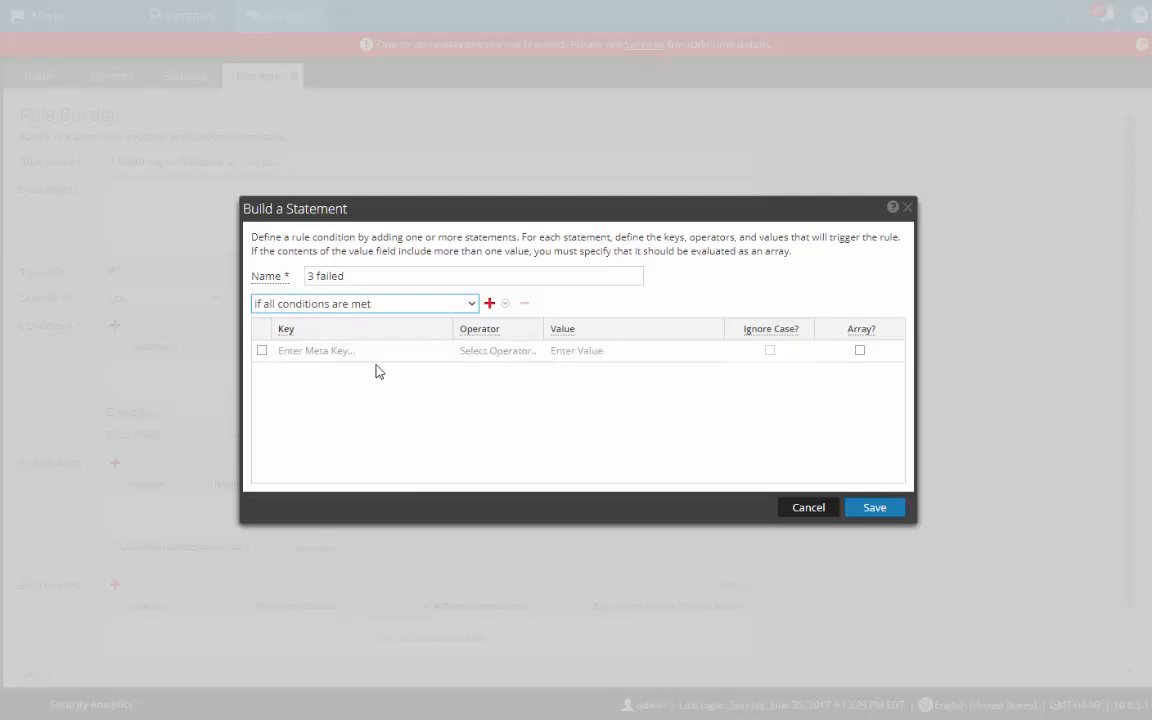
click(378, 360)
text(device)
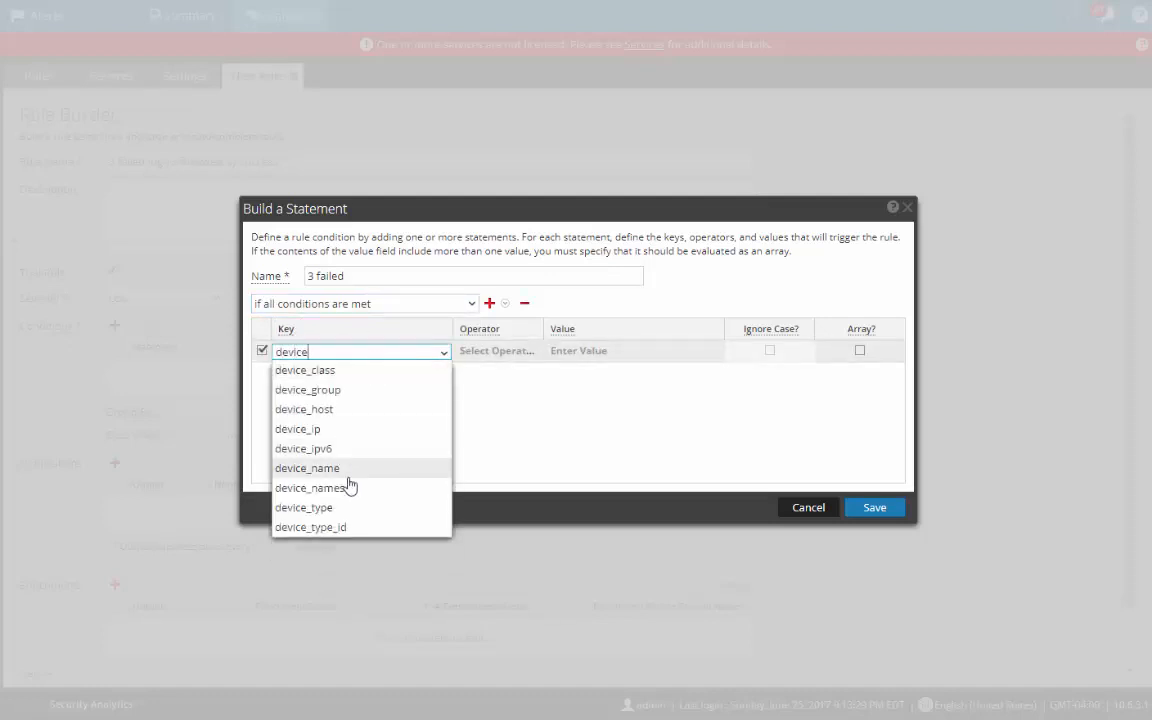
click(326, 508)
click(488, 352)
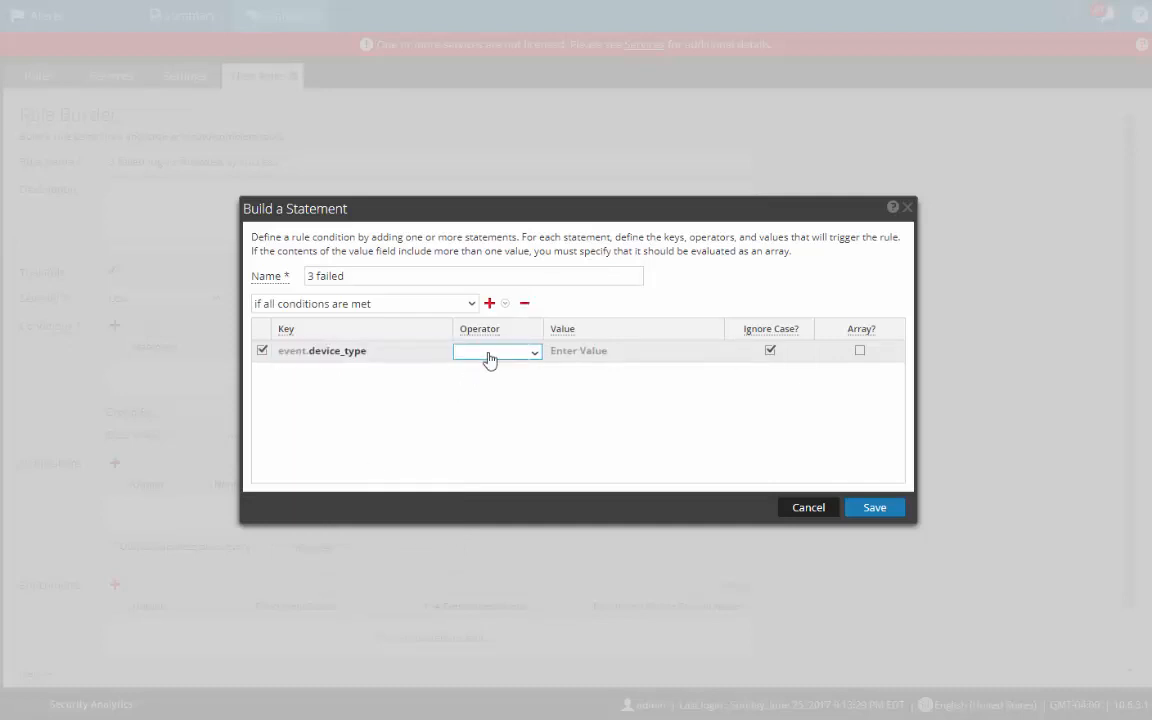
click(488, 358)
click(476, 372)
click(586, 352)
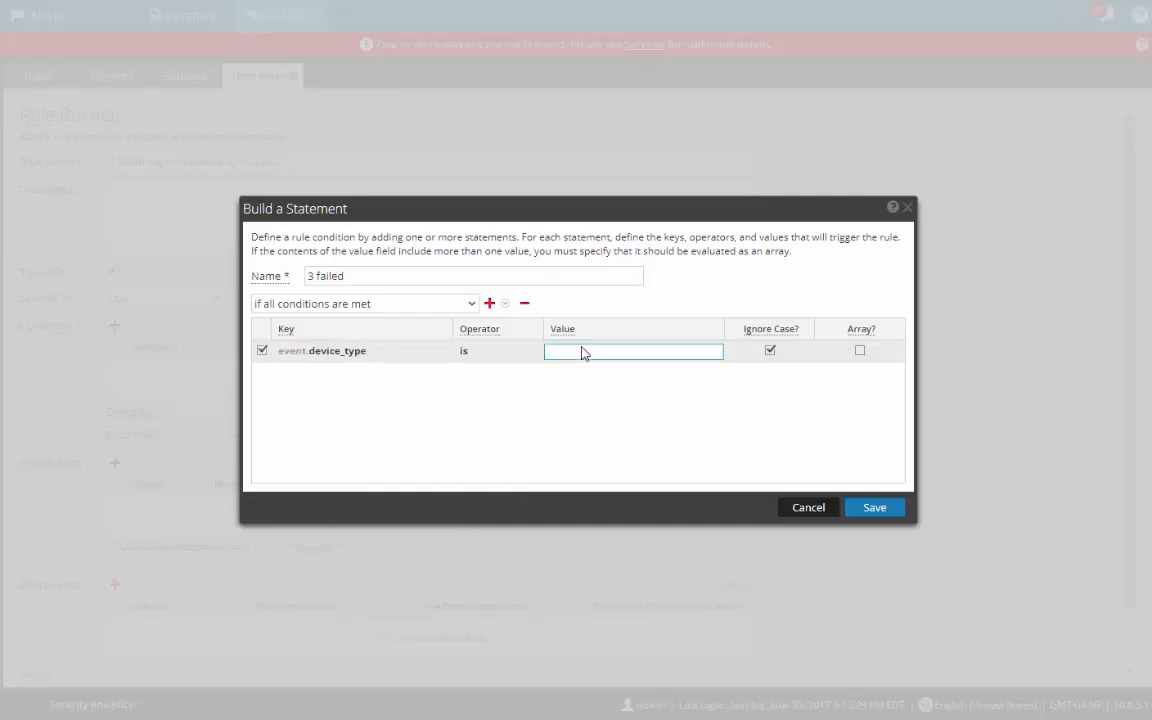
text(winevent_nic)
Step: Add a second condition: ec_theme is authentication
click(491, 304)
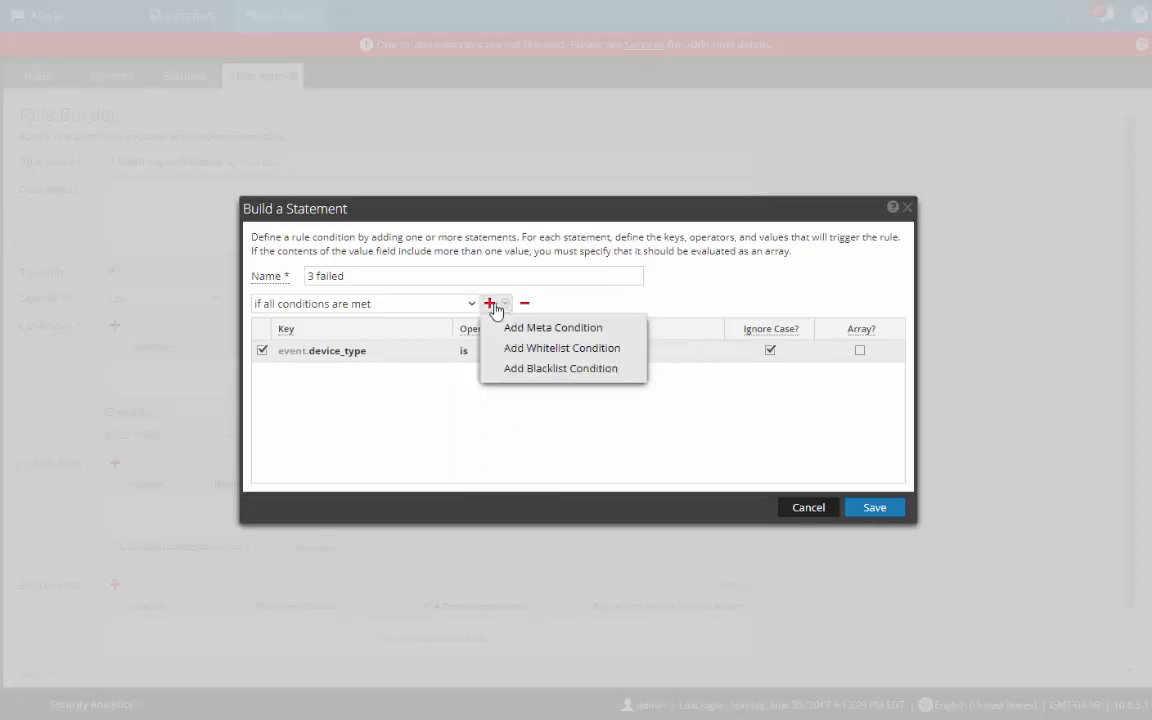
click(515, 328)
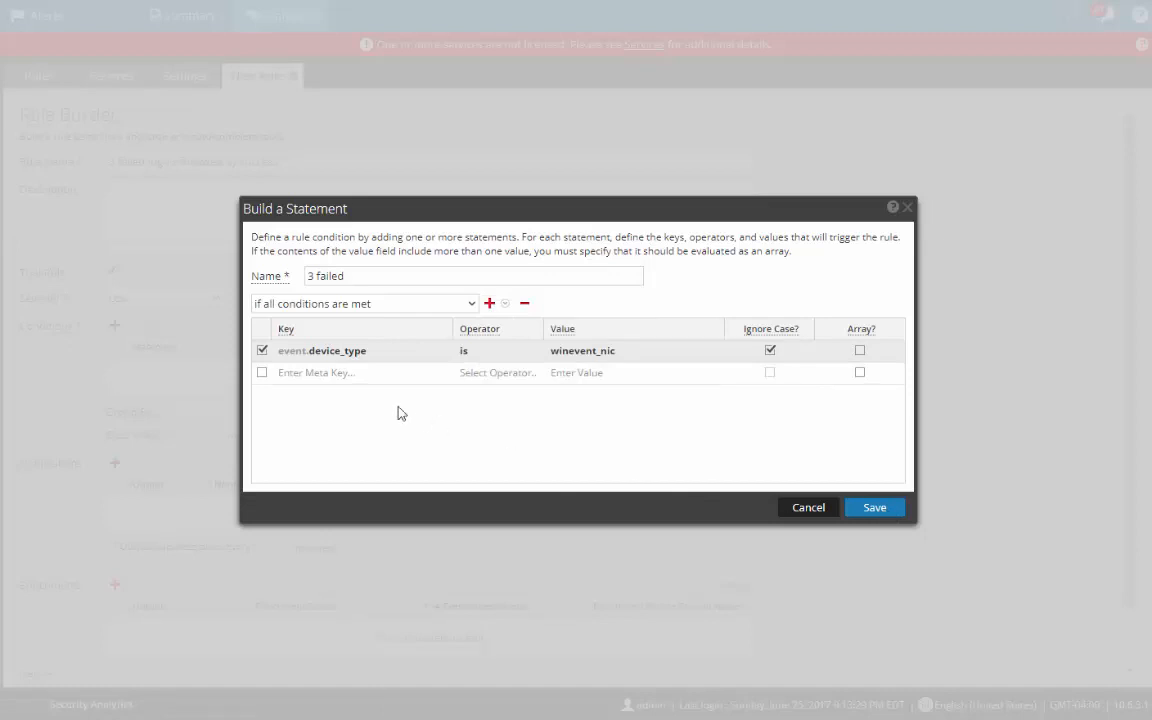
click(290, 373)
text(ec)
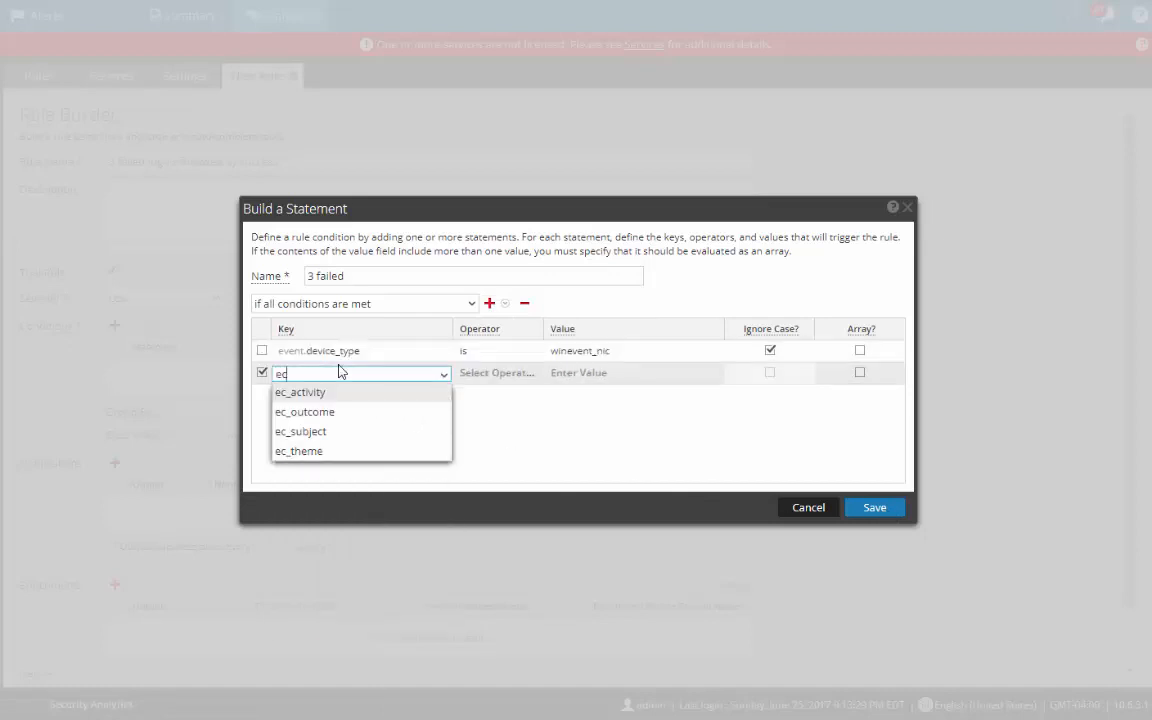
text(.th)
key(BackSpace)
key(BackSpace)
key(BackSpace)
click(321, 453)
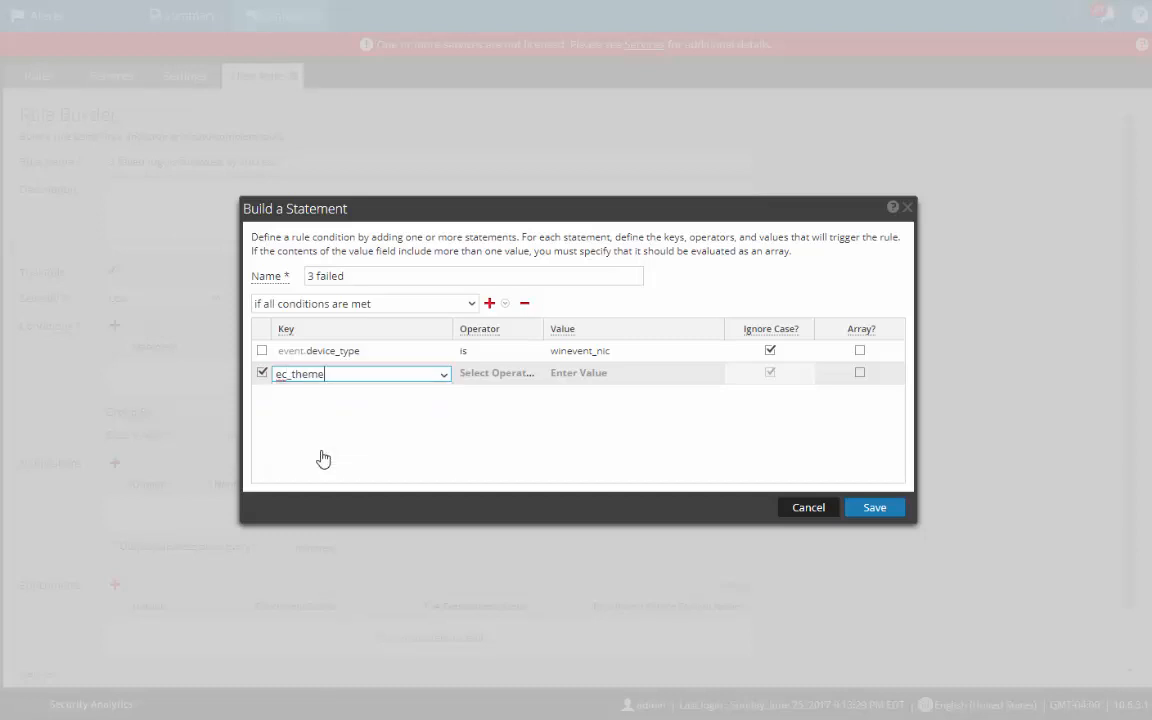
click(528, 376)
click(528, 376)
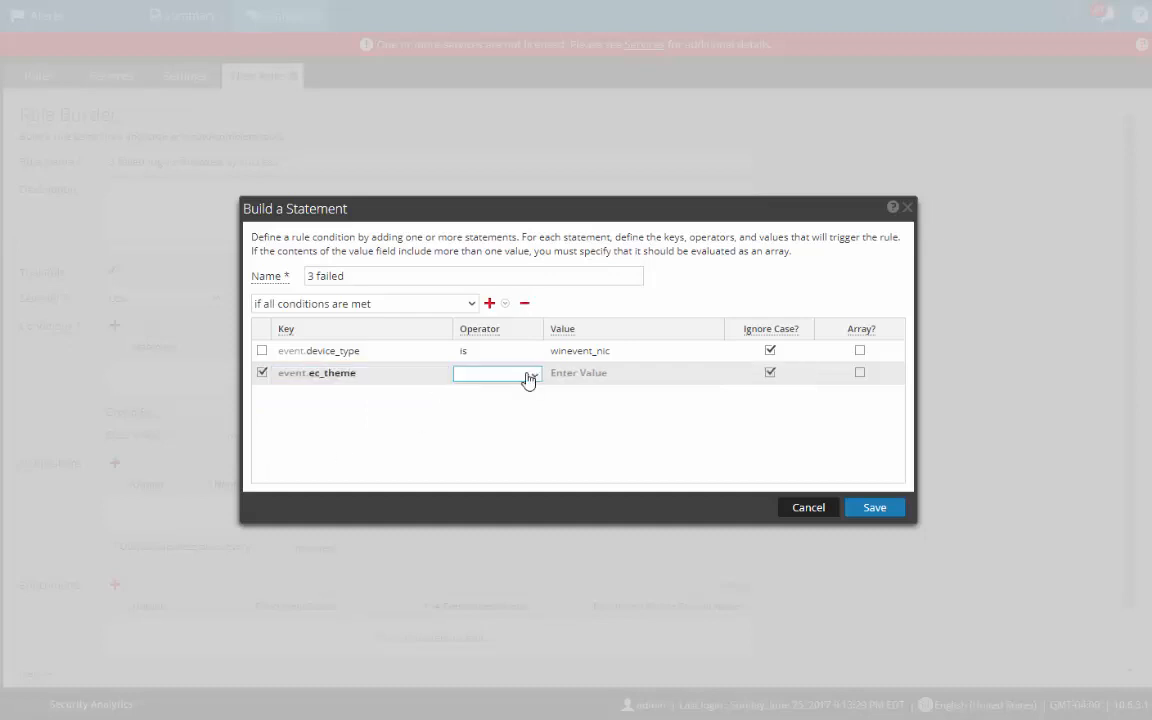
click(531, 374)
click(465, 393)
click(592, 374)
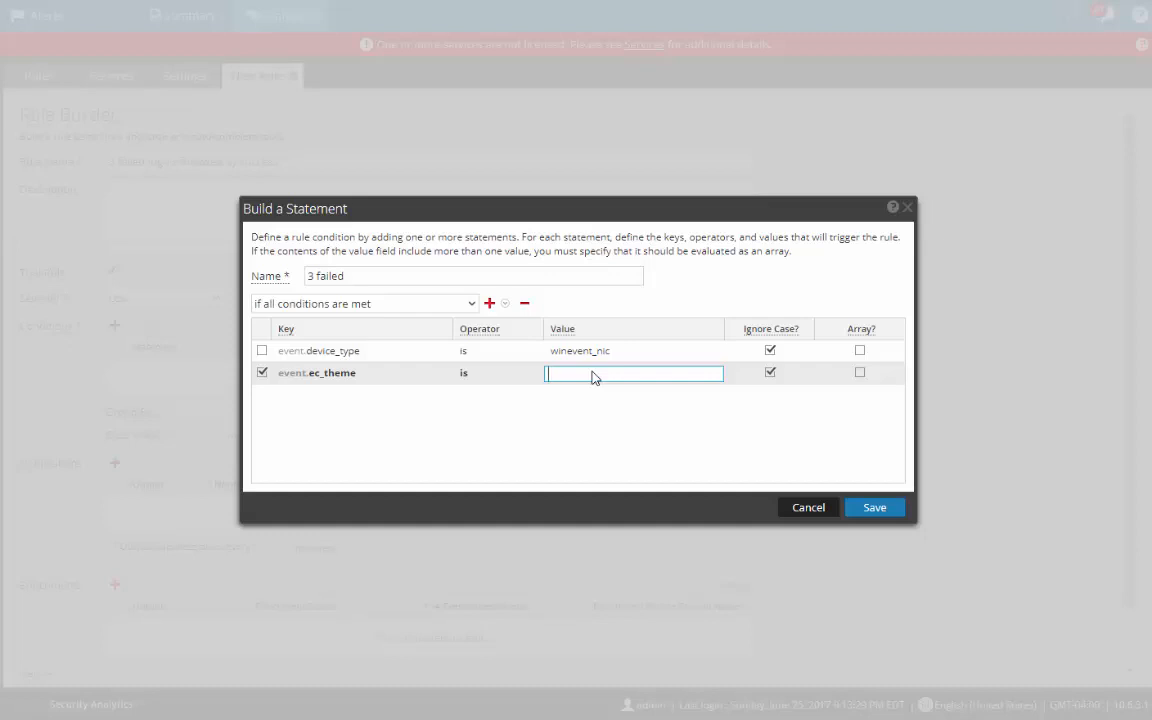
text(authentication)
click(620, 437)
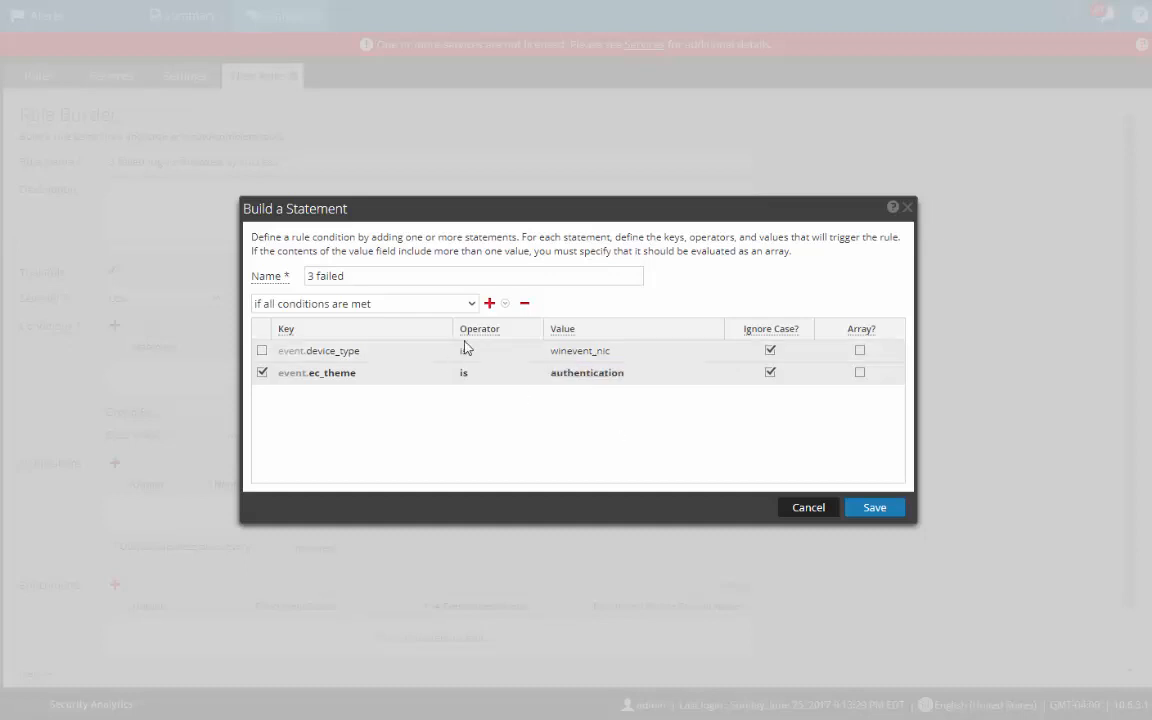
Step: Add a third condition, ec_outcome is failure, and save the '3 failed' statement
click(489, 303)
click(503, 330)
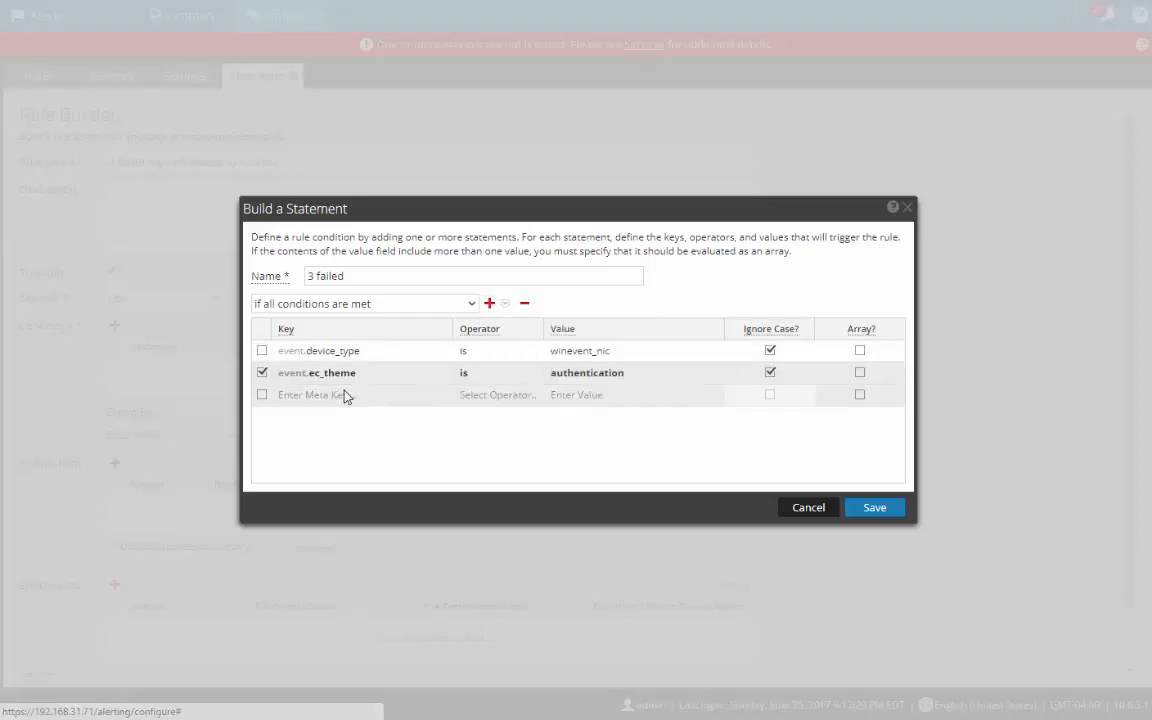
click(349, 398)
text(ec)
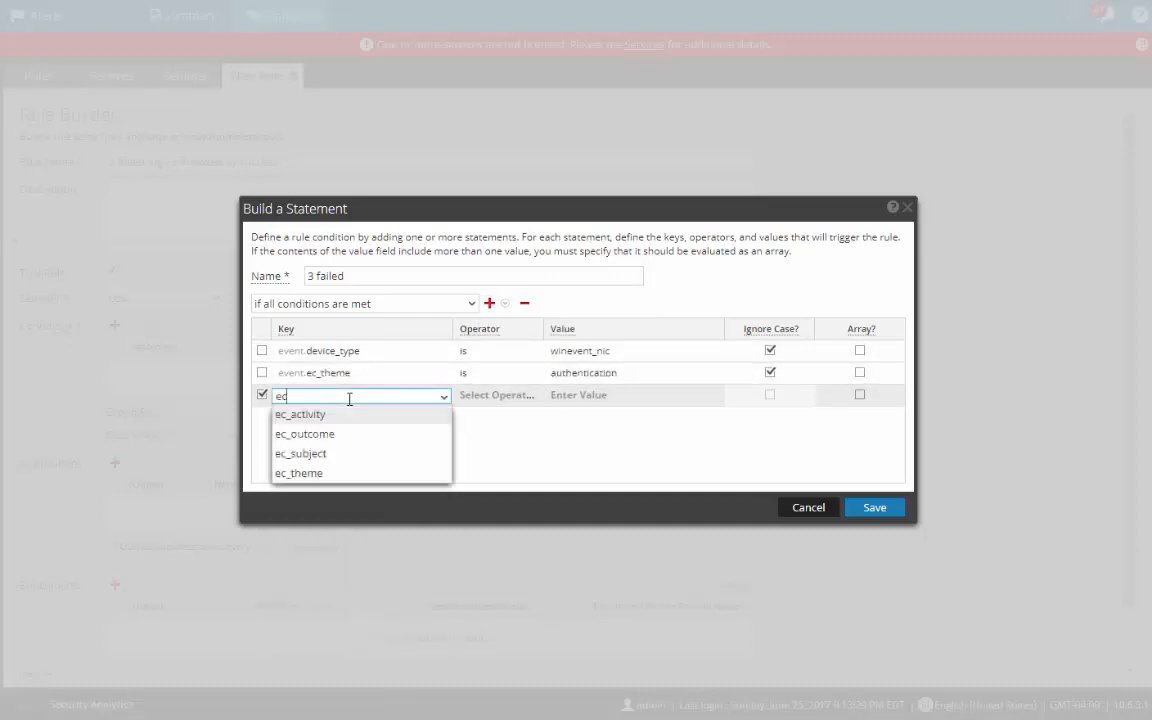
click(338, 438)
click(501, 396)
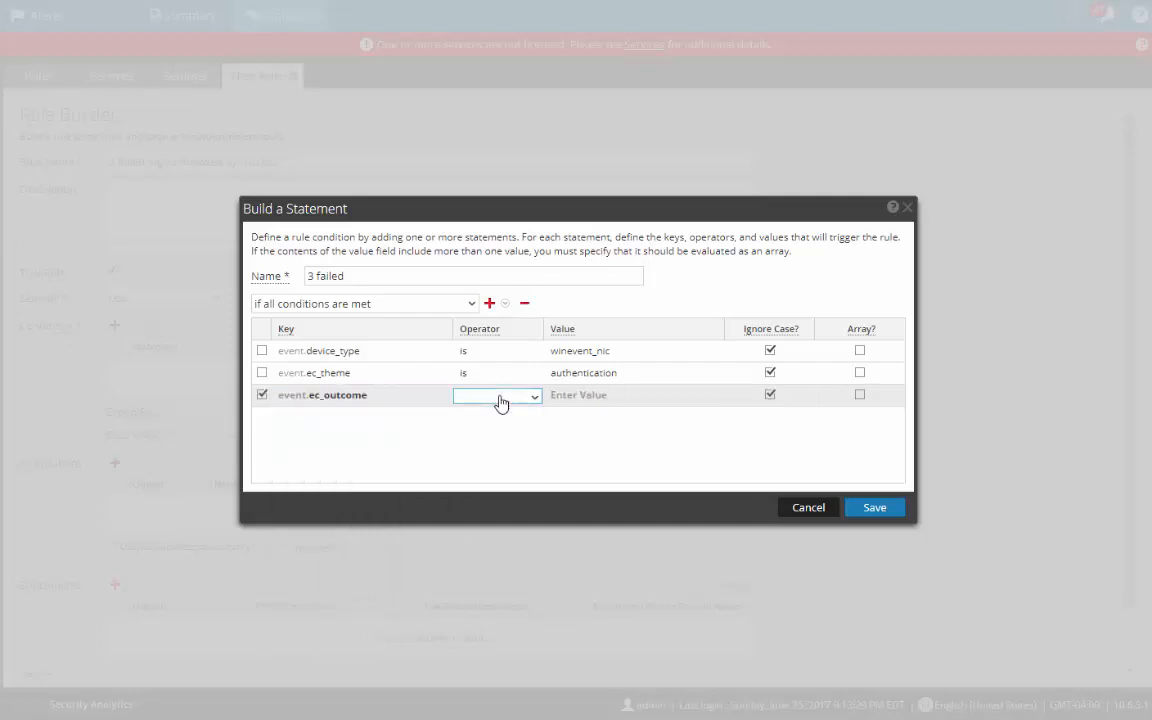
click(501, 402)
click(483, 417)
click(578, 398)
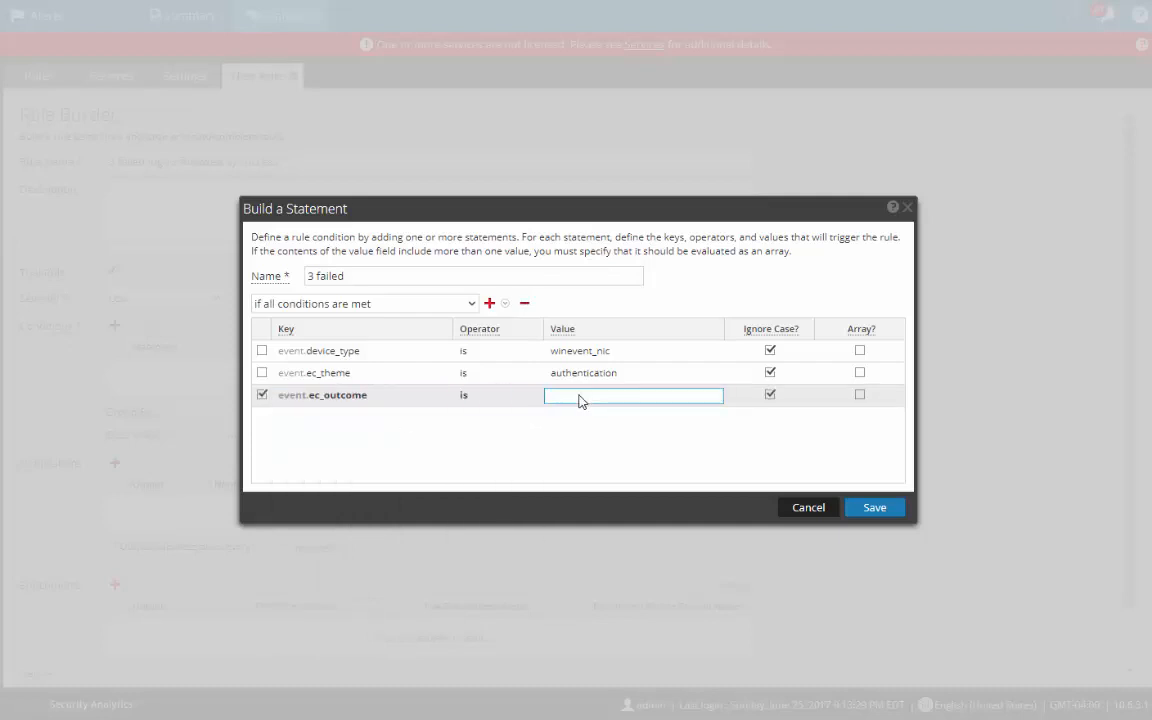
text(failure)
click(874, 507)
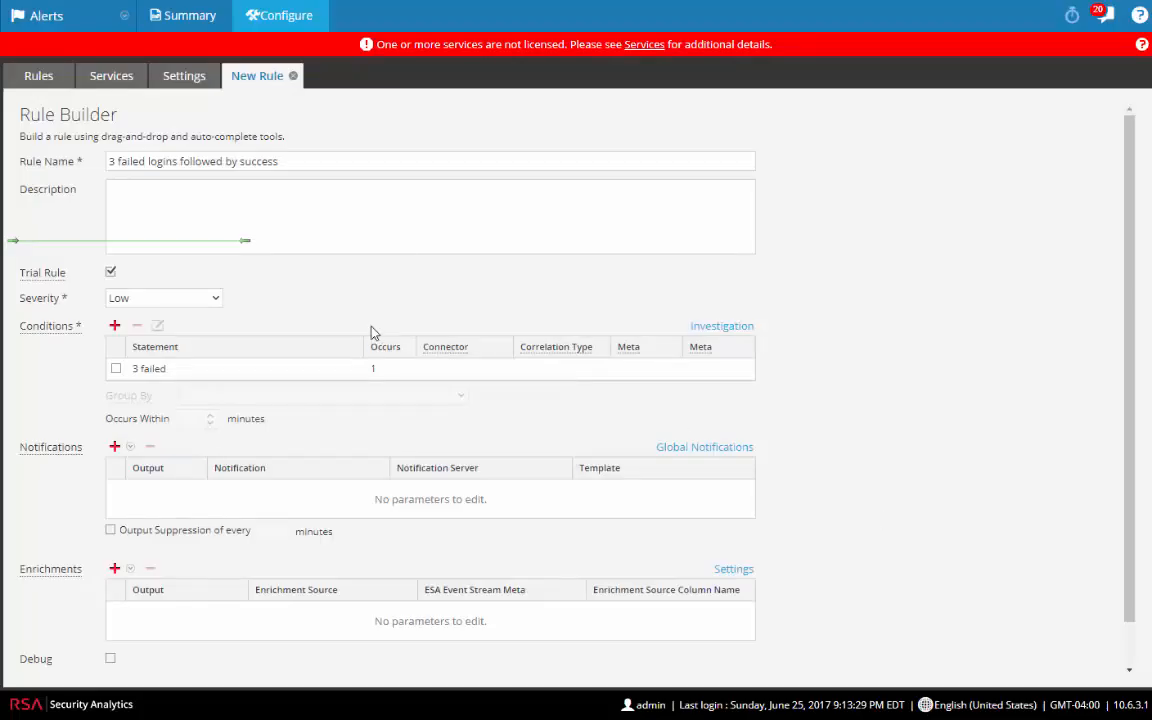
Step: Create a new statement named 'passed auth' that requires all conditions to match
click(115, 327)
click(333, 276)
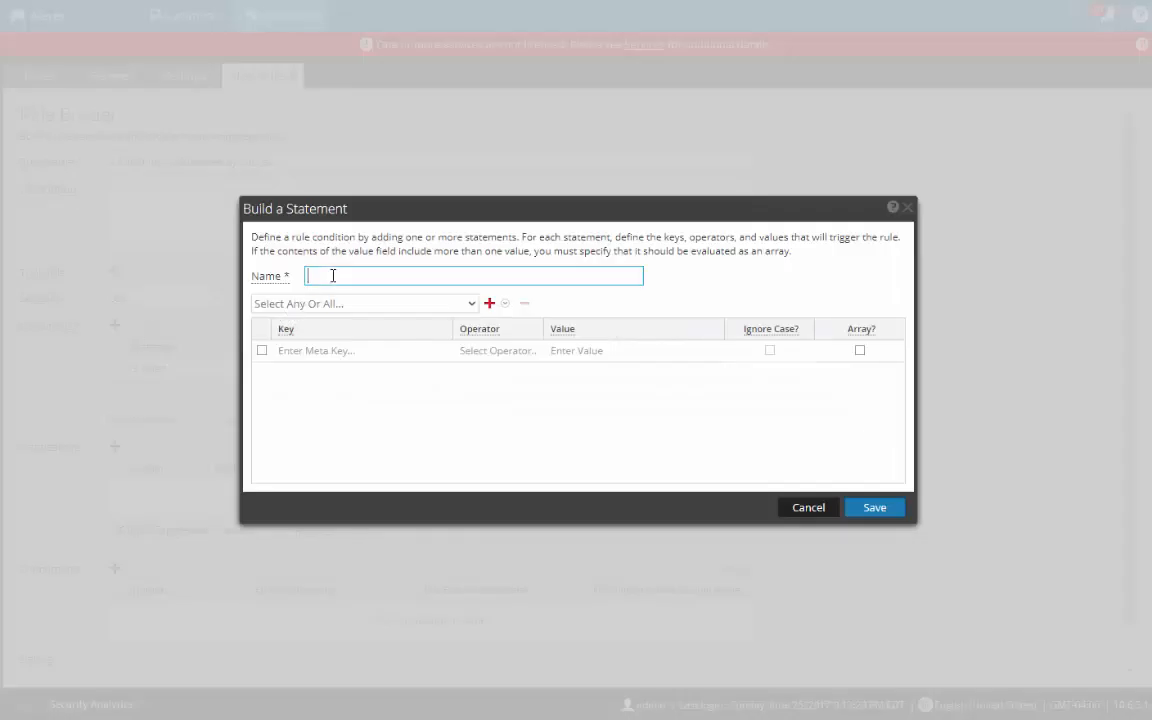
text(passed auth)
click(466, 305)
click(368, 325)
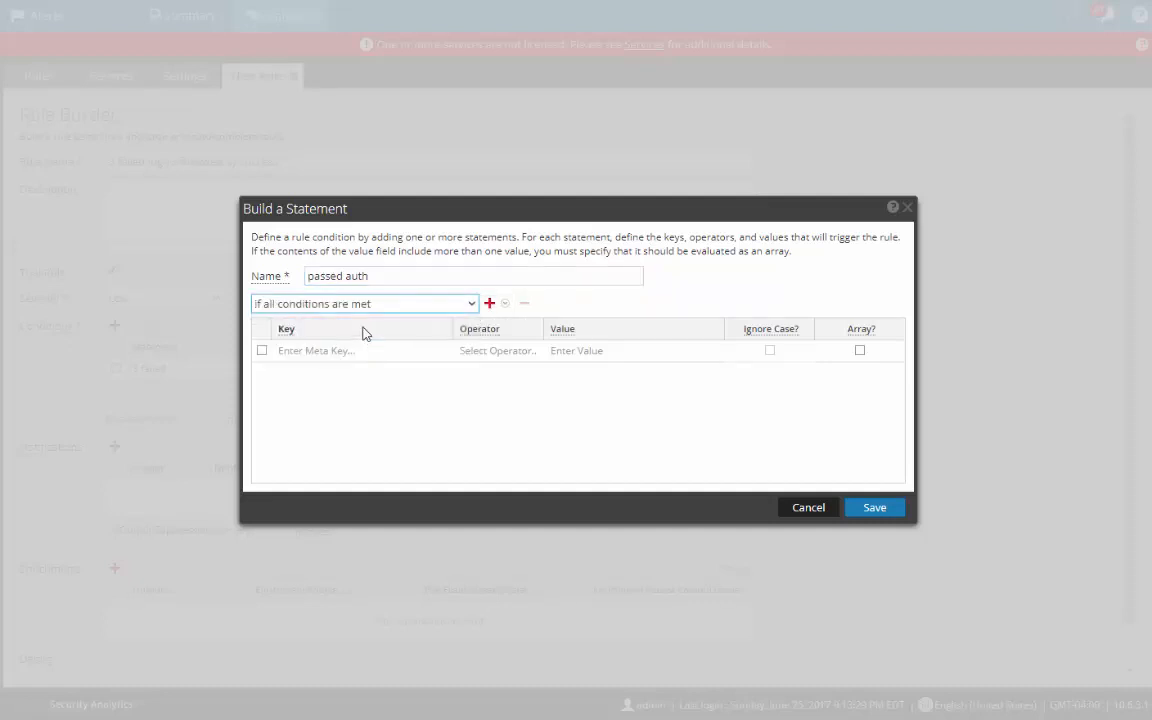
Step: Add the condition device_type is winevent_nic
click(357, 352)
click(360, 351)
text(device)
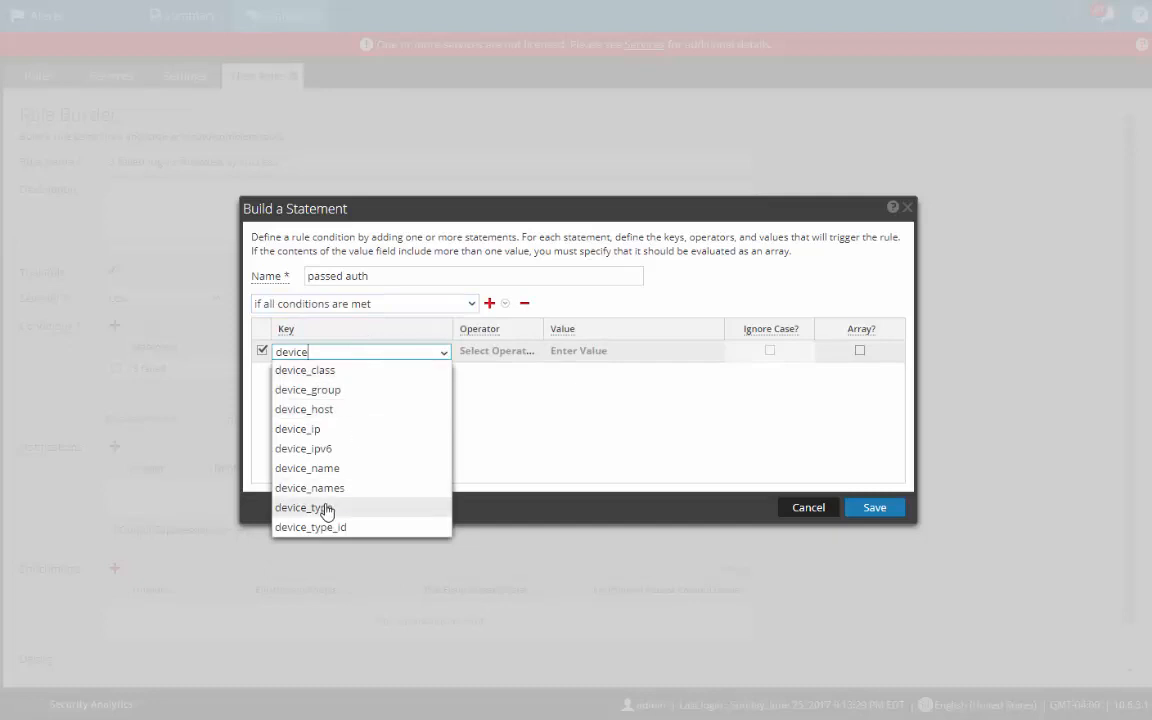
click(325, 508)
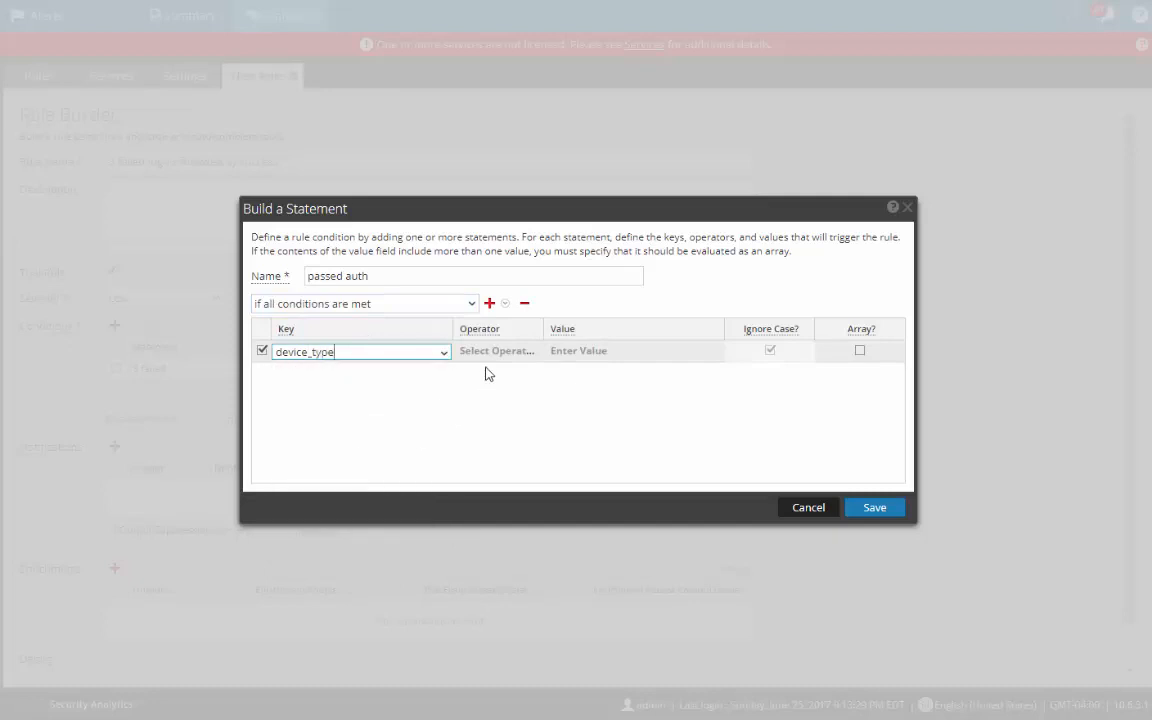
click(496, 354)
click(491, 368)
click(590, 352)
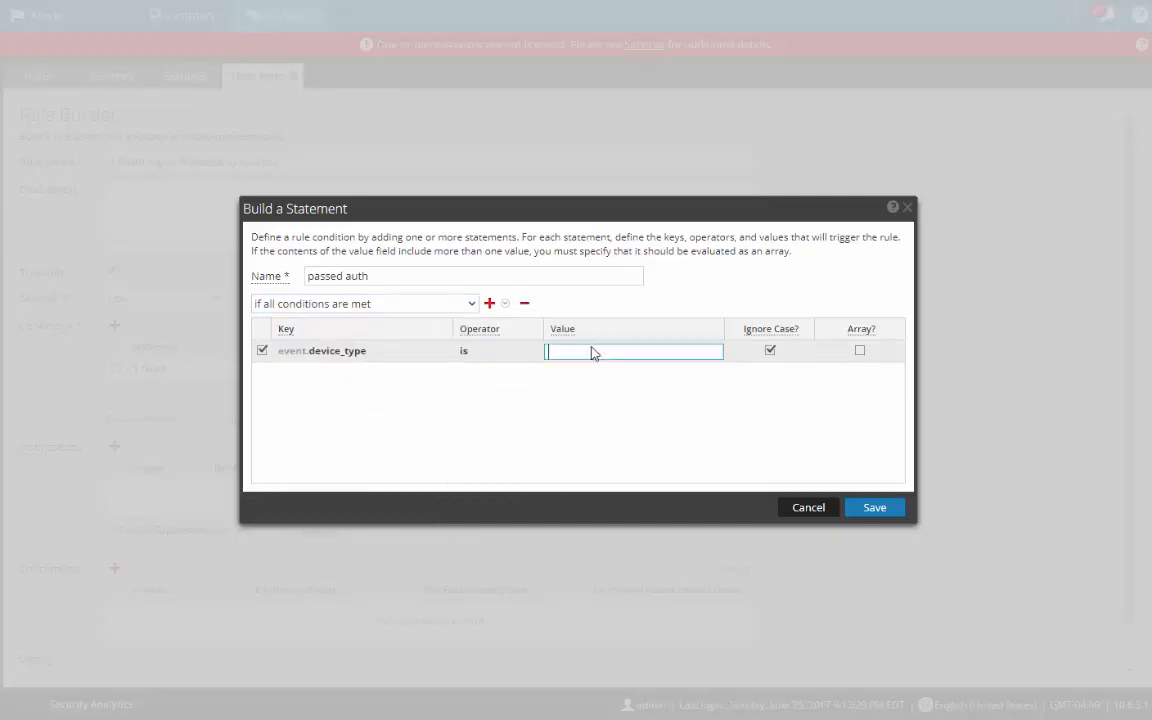
text(winevent_nic)
right_click(593, 353)
click(437, 422)
Step: Add a second condition: ec_theme is authentication
click(490, 304)
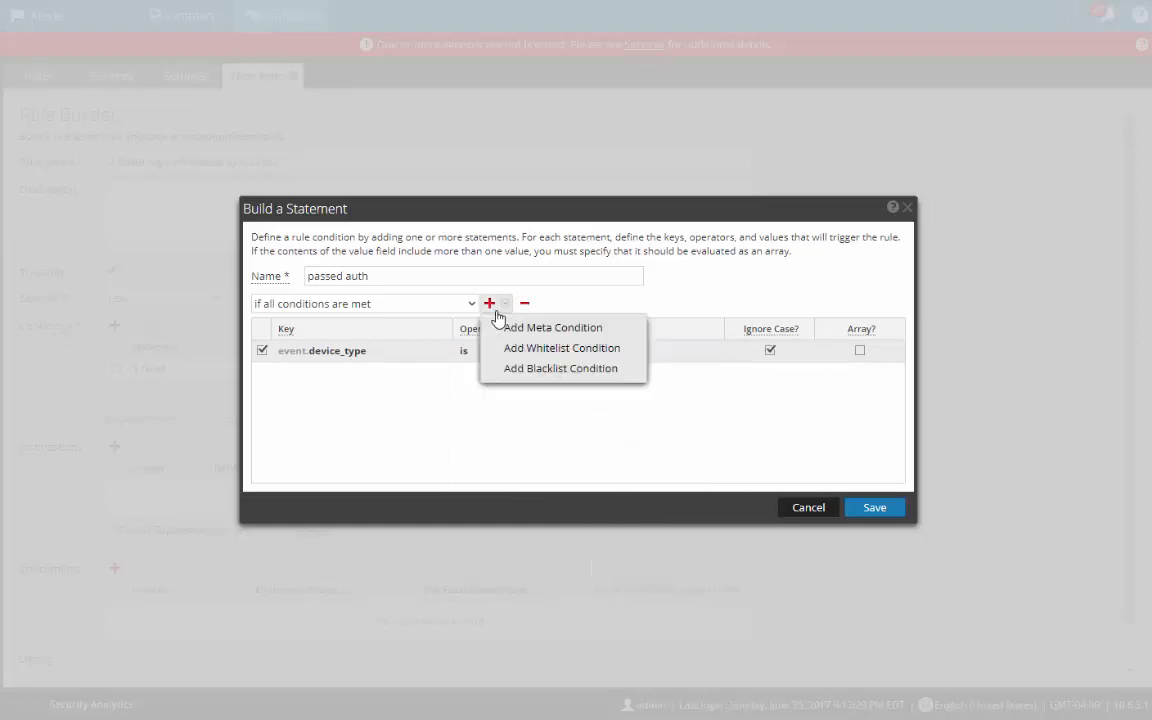
click(498, 330)
click(350, 374)
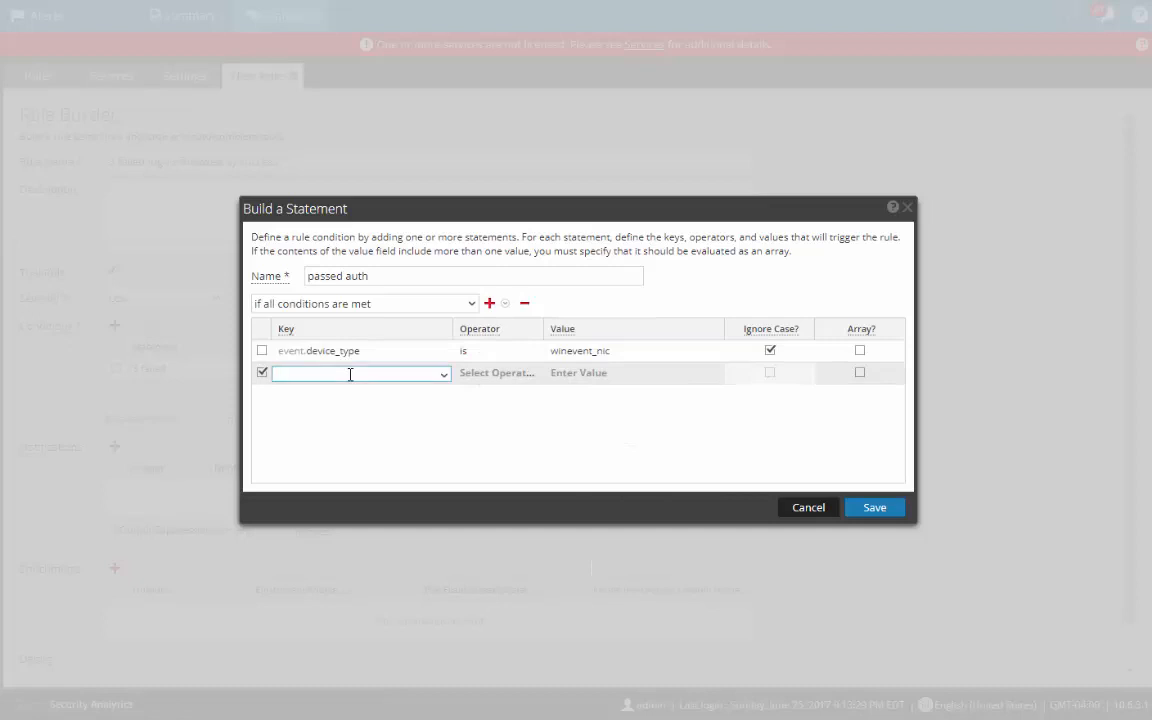
text(ec_th)
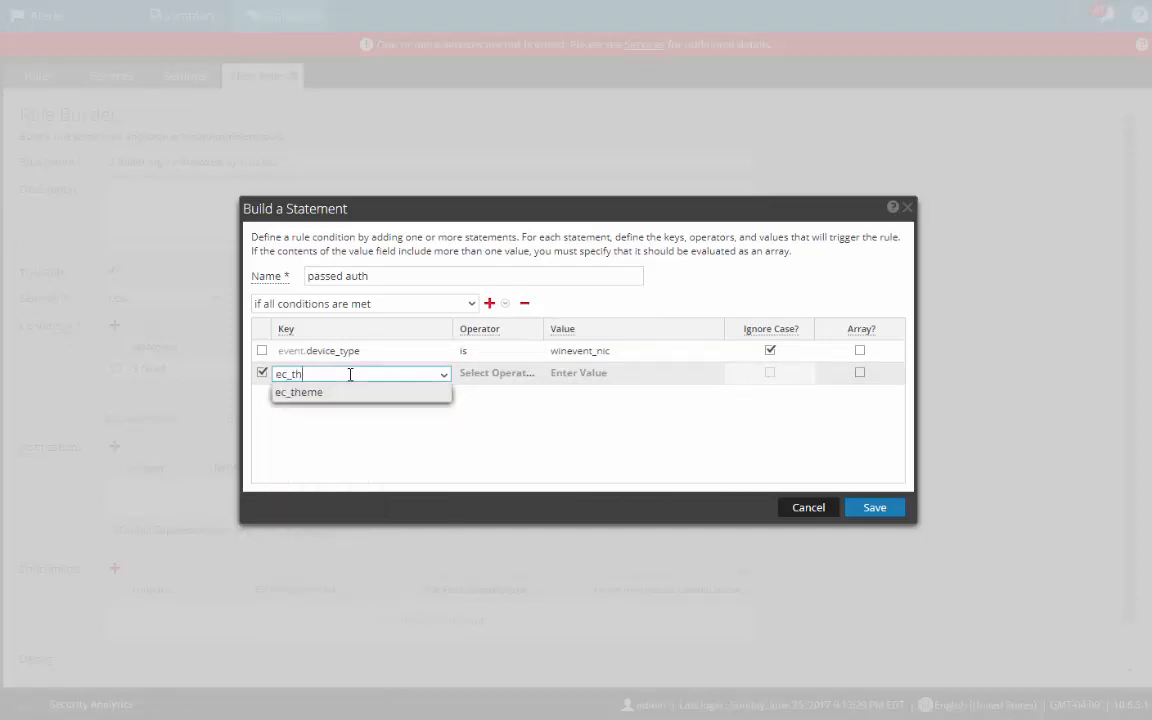
key(Return)
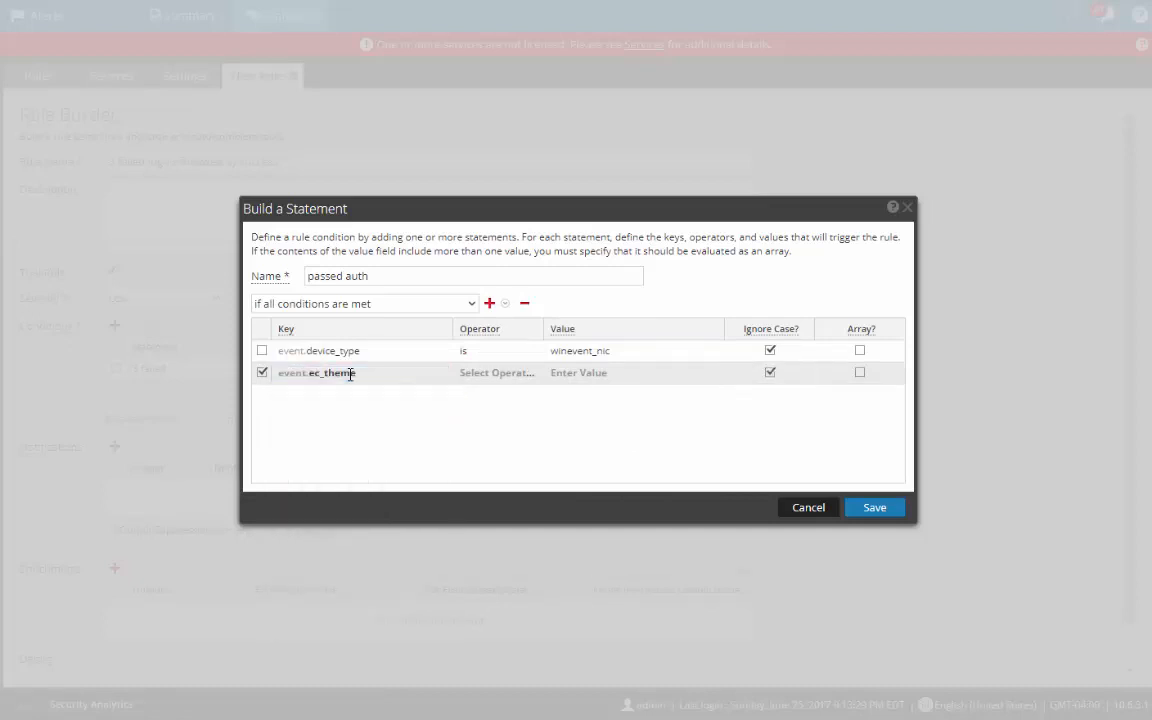
click(497, 373)
click(505, 375)
click(491, 392)
click(576, 375)
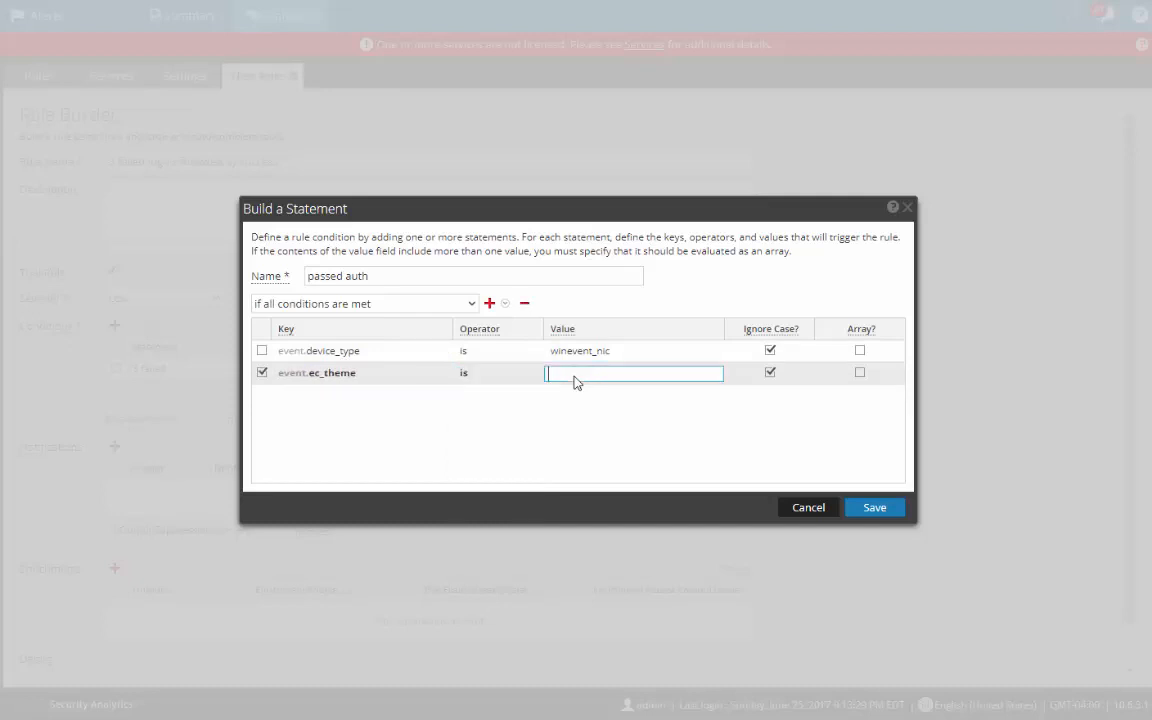
text(authentication)
Step: Add a third condition, ec_outcome is successful, and save the 'passed auth' statement
click(505, 304)
click(509, 328)
click(383, 391)
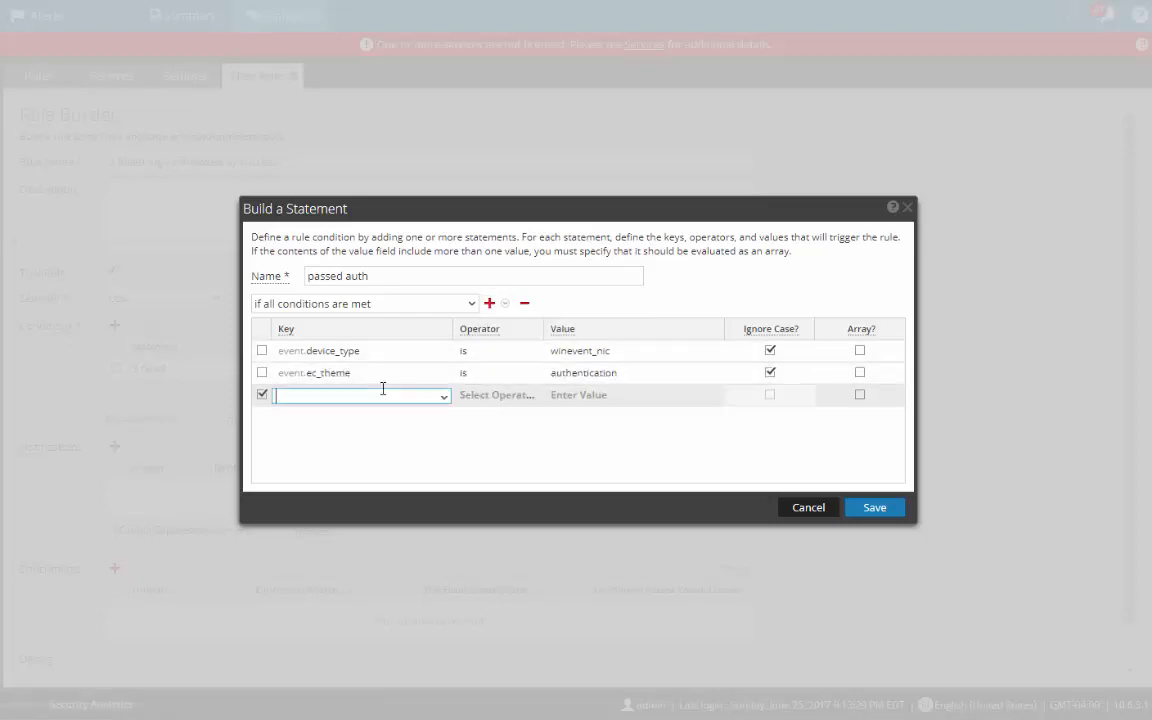
text(ec_out)
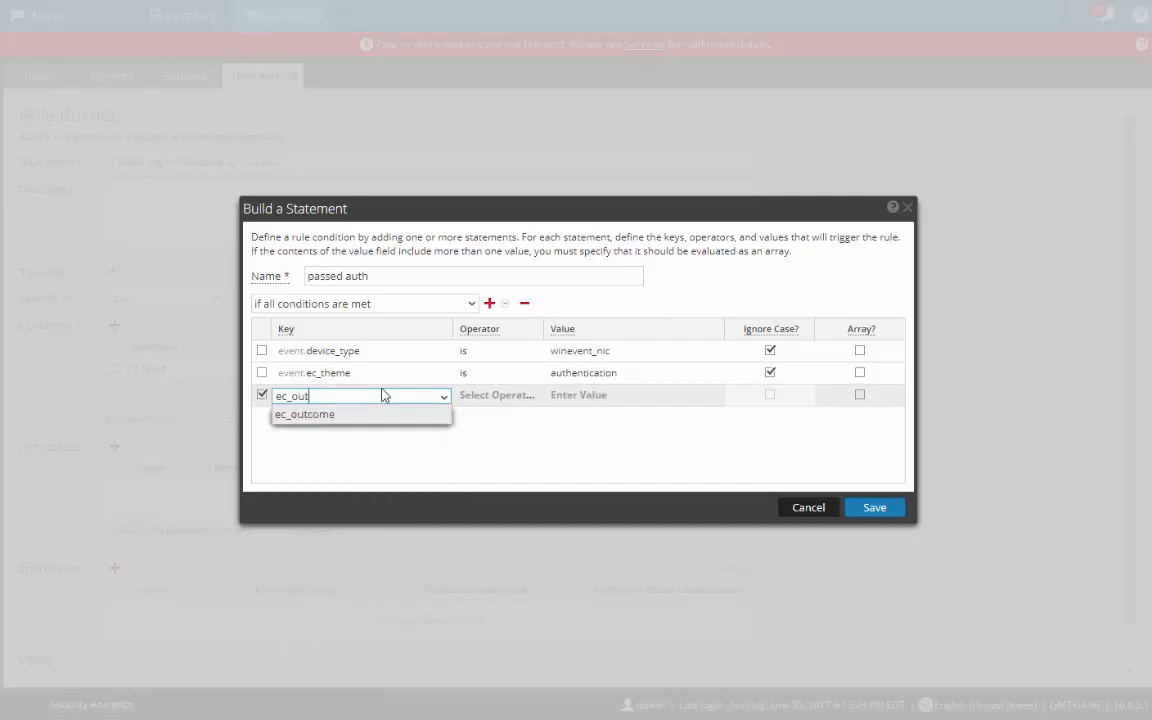
click(305, 414)
click(496, 396)
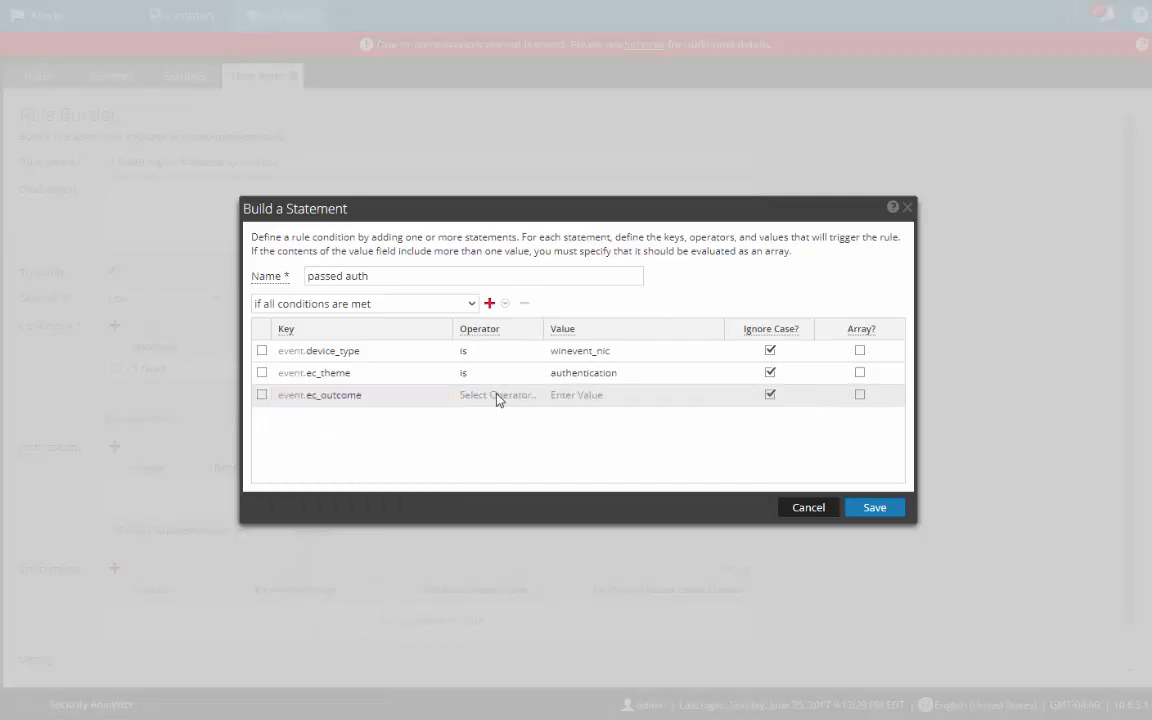
click(484, 415)
click(574, 397)
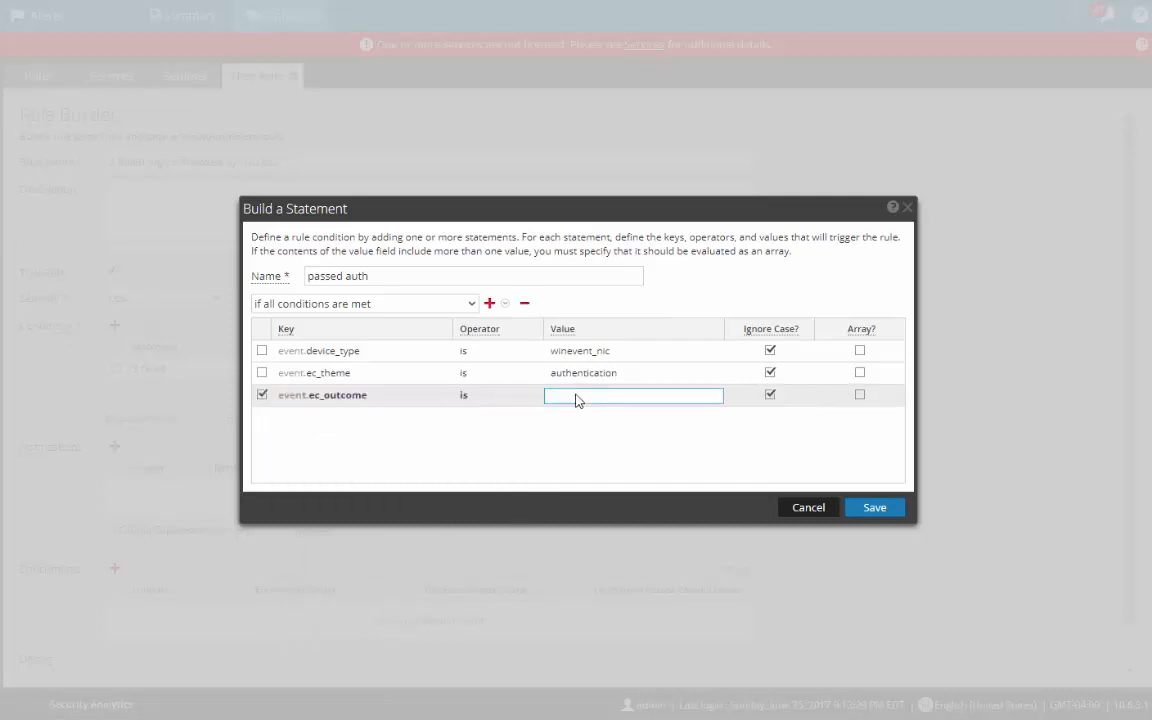
text(successfull)
click(874, 507)
Step: Link '3 failed' to 'passed auth' with the 'followed by' connector and bring up the correlation type choices
click(453, 376)
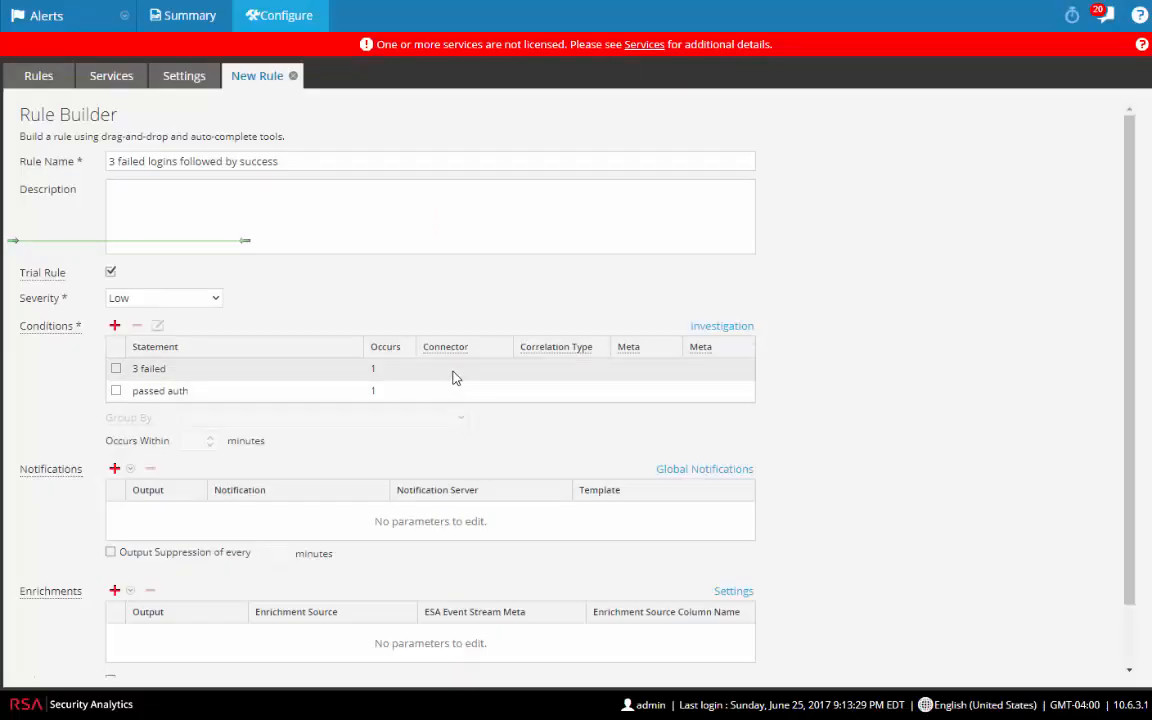
click(453, 372)
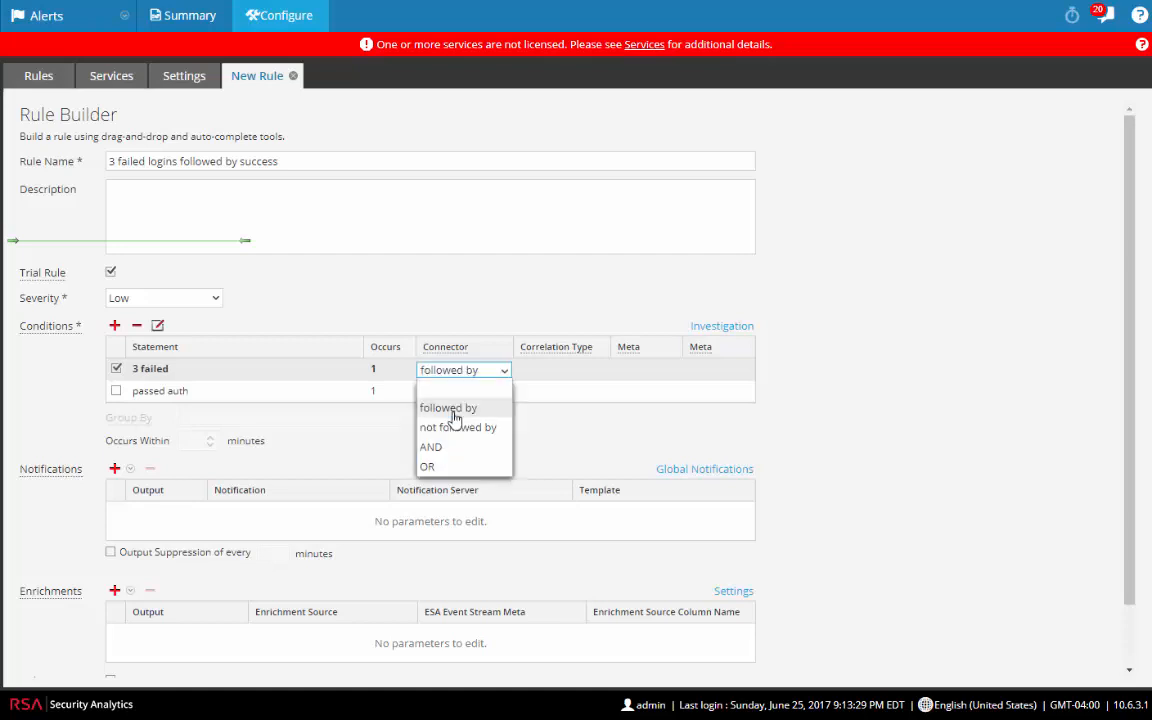
click(452, 408)
click(639, 373)
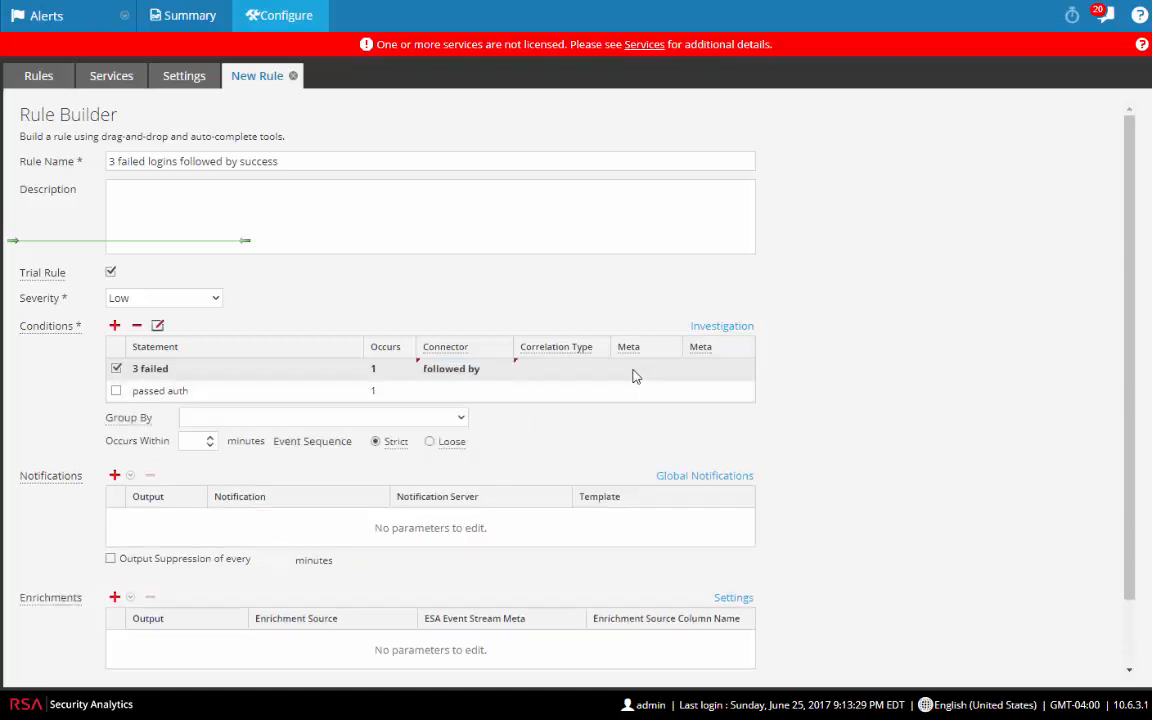
click(565, 372)
click(602, 371)
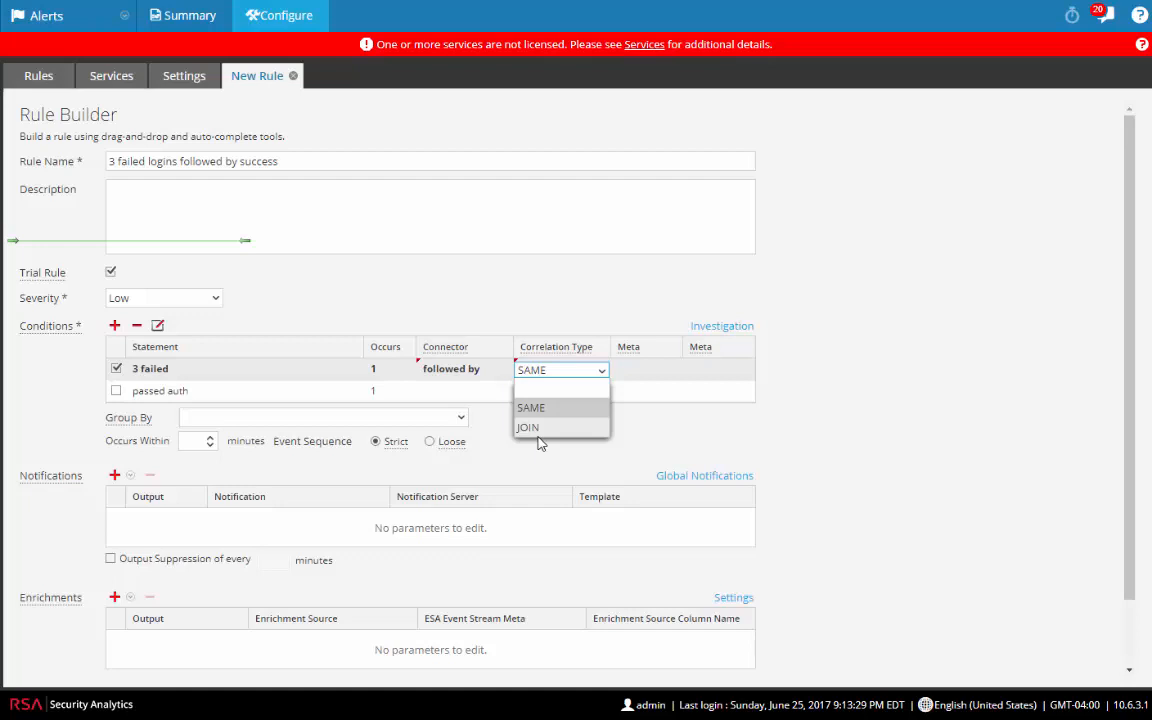
Step: Keep correlation type SAME and group the rule's events by user_dst
click(534, 409)
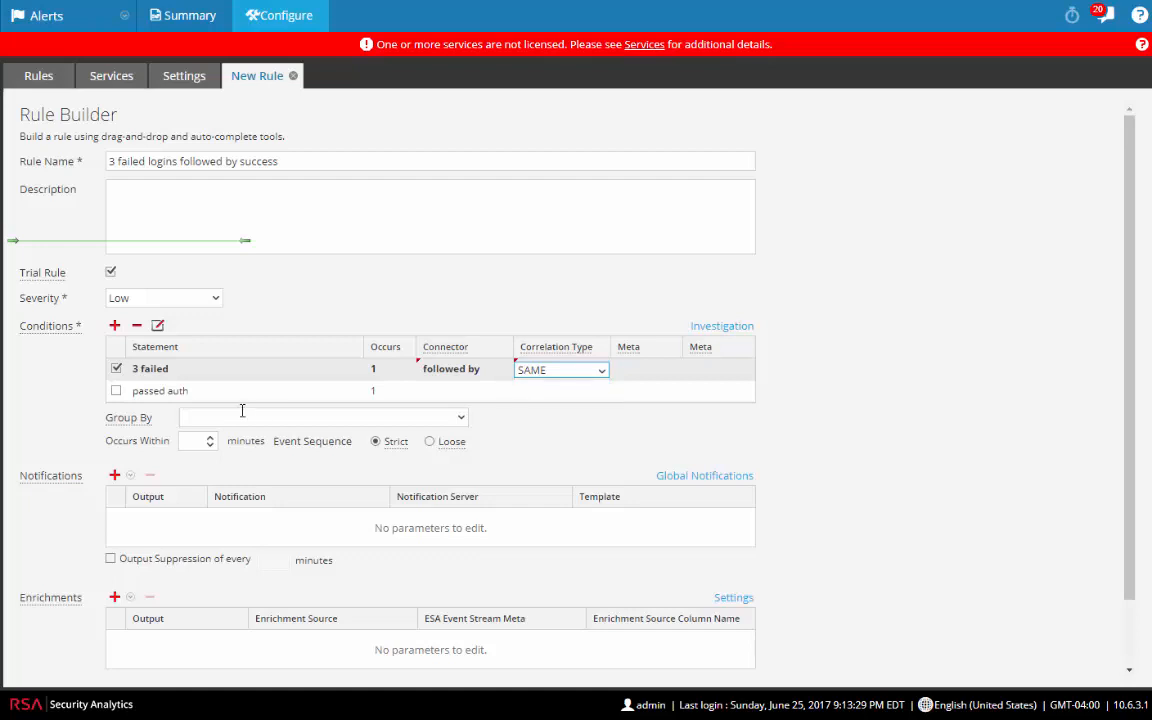
click(461, 417)
click(287, 417)
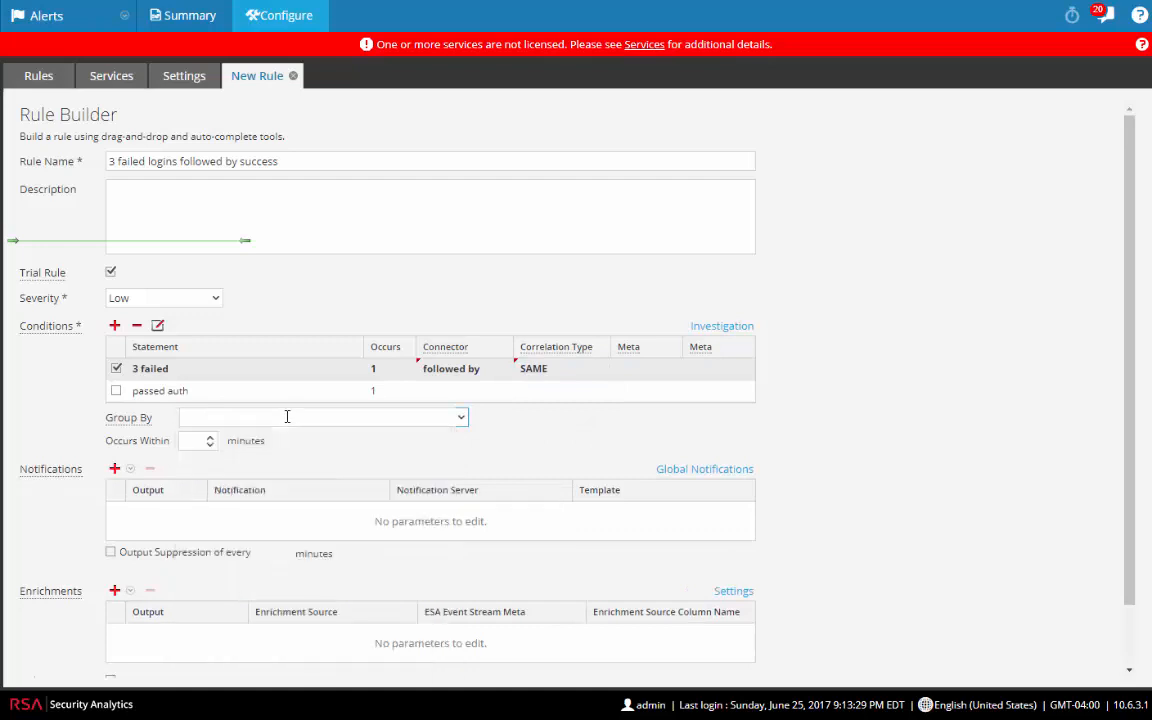
text(user)
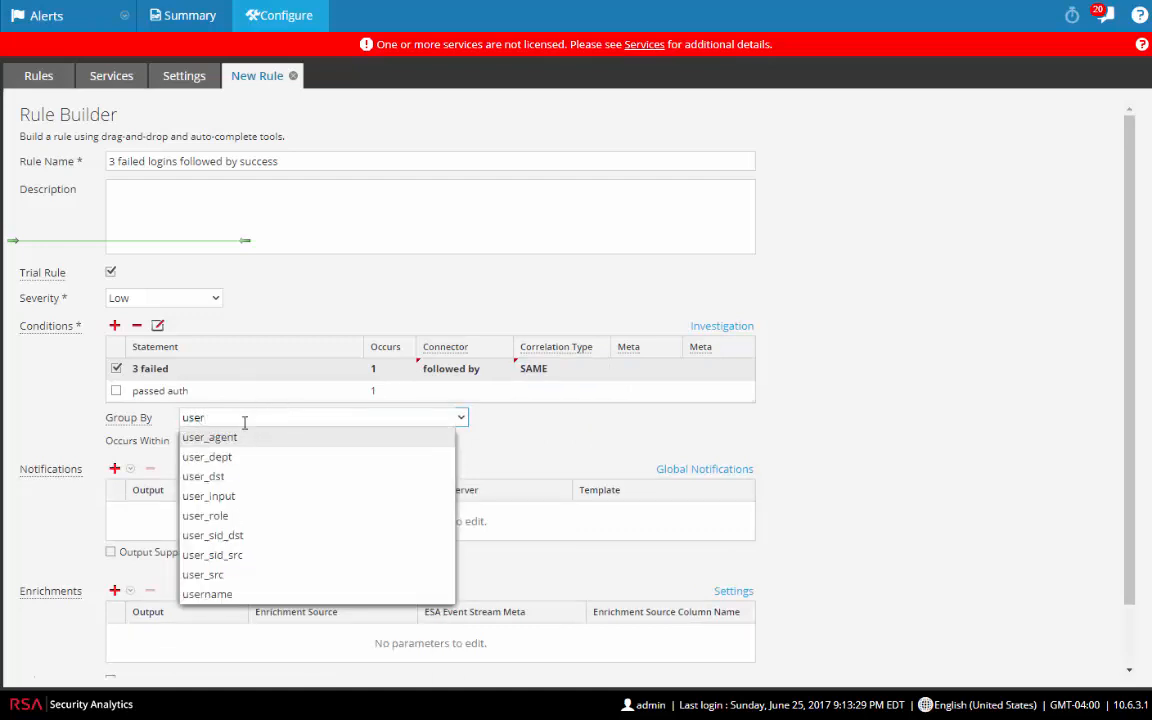
click(218, 478)
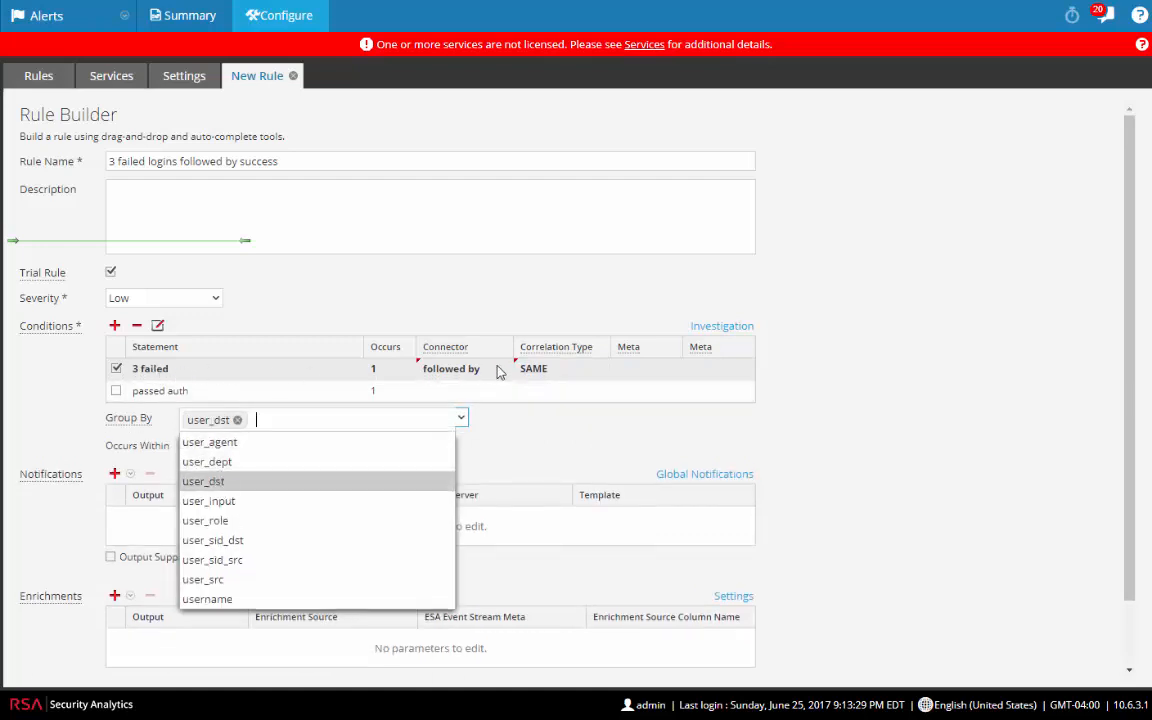
click(594, 450)
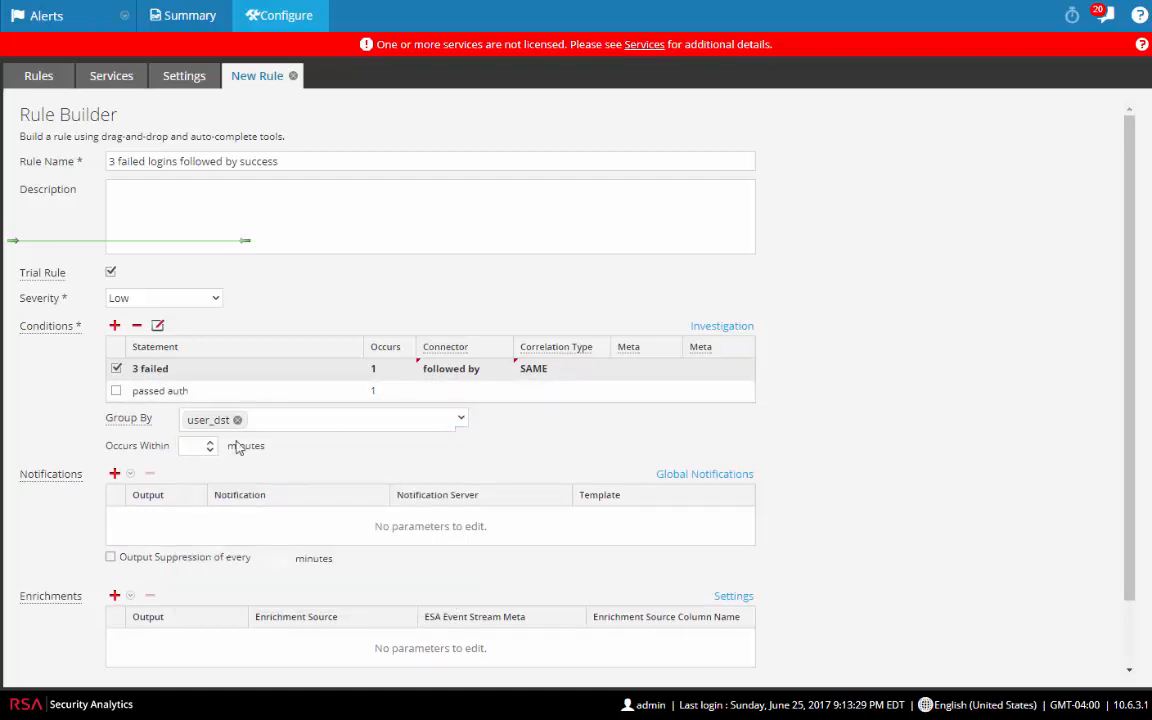
Step: Set the Occurs Within time window to 10 minutes
click(198, 447)
text(10)
scroll(345, 566, down, 1)
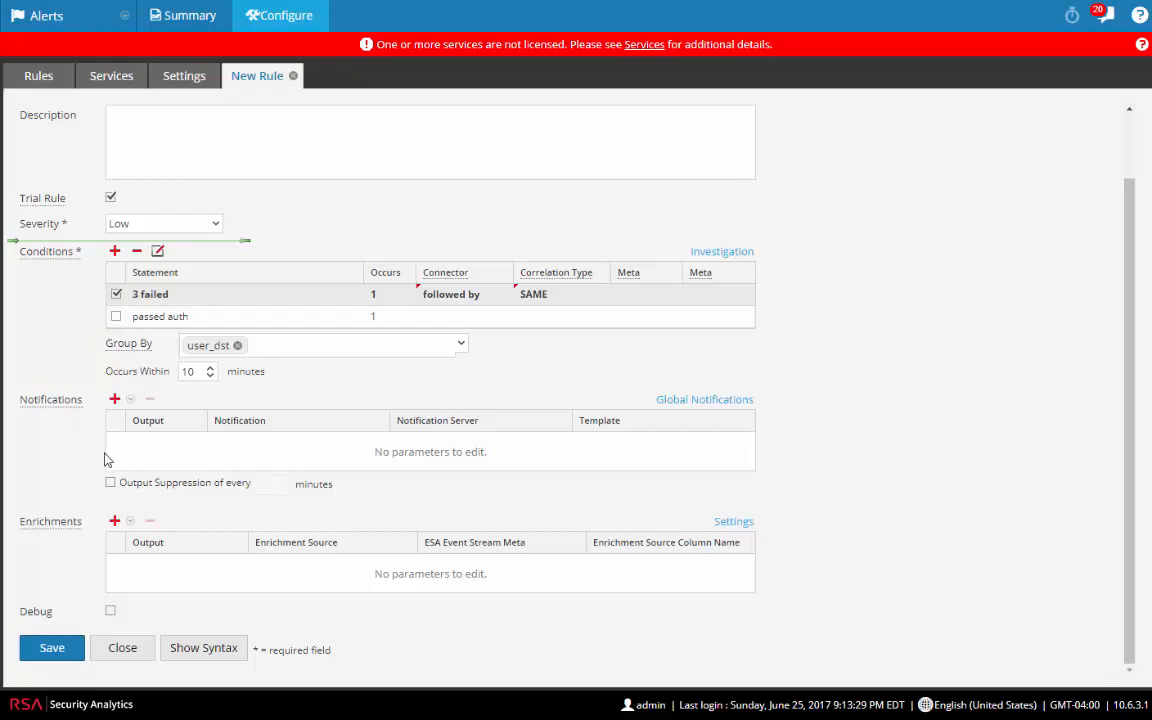
Step: Save the '3 failed logins followed by success' rule and add it to the ESA-A deployment
click(48, 651)
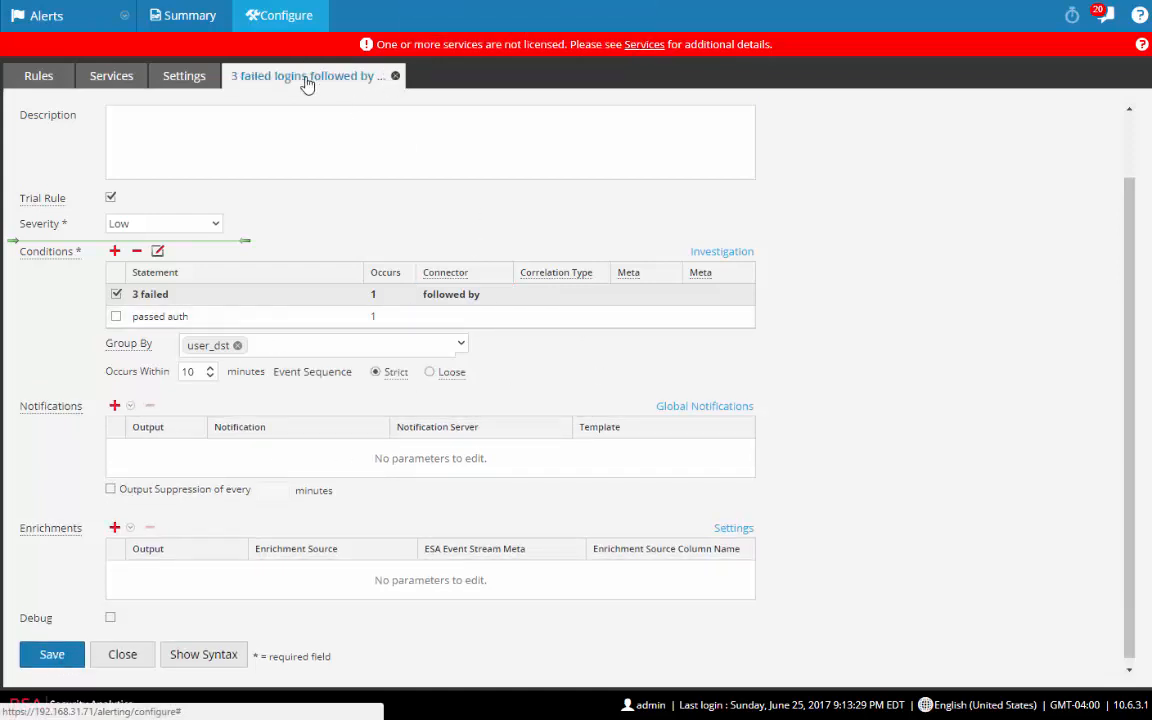
click(36, 76)
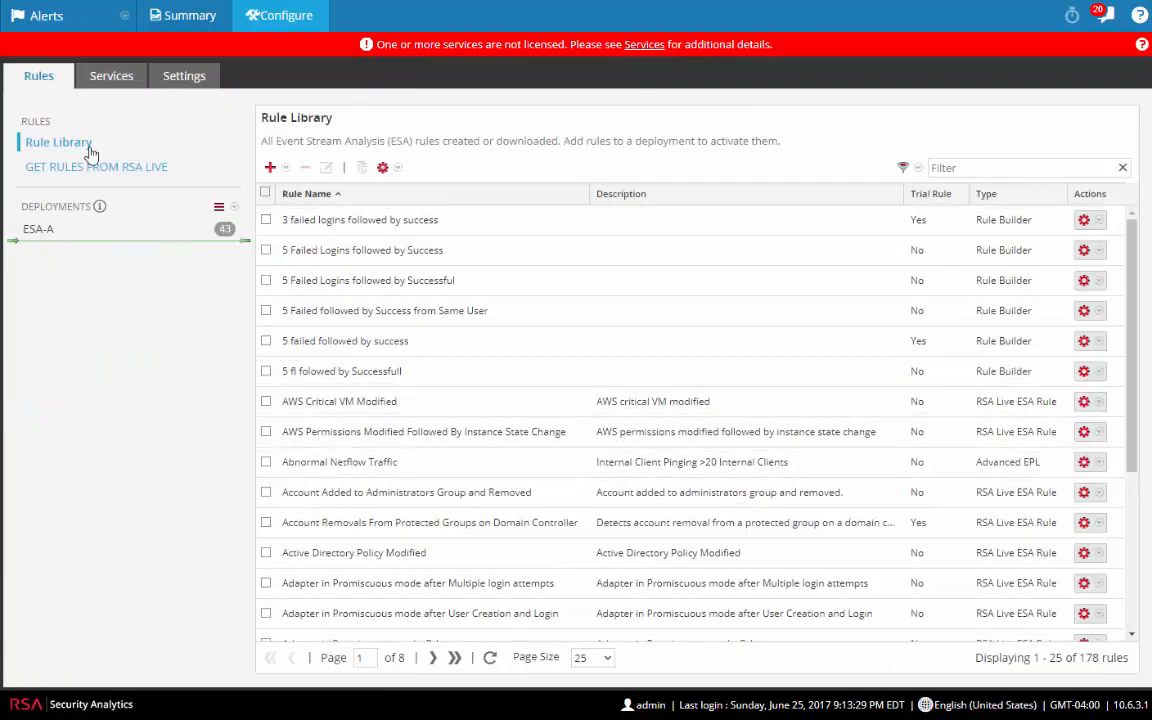
click(322, 227)
mouse_move(337, 228)
mouse_down()
mouse_move(283, 247)
mouse_move(75, 228)
mouse_up()
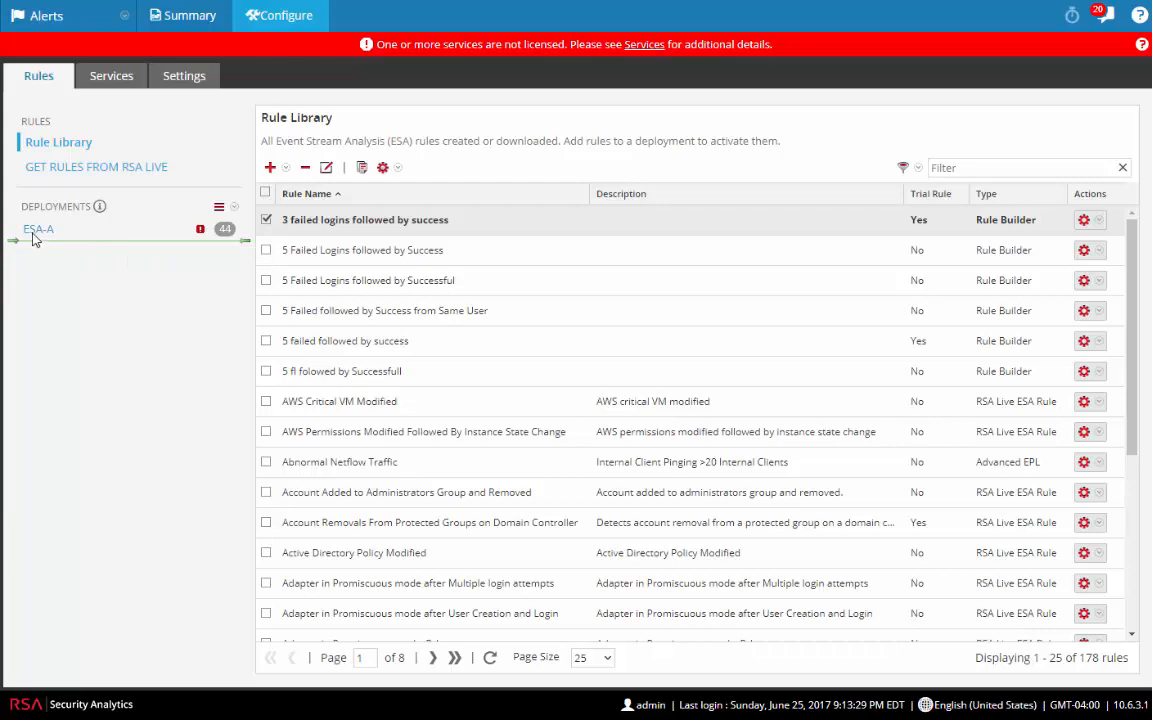
Step: Review the pending updates, deploy them to ESA-A, and bring up the Alerts Summary
click(36, 229)
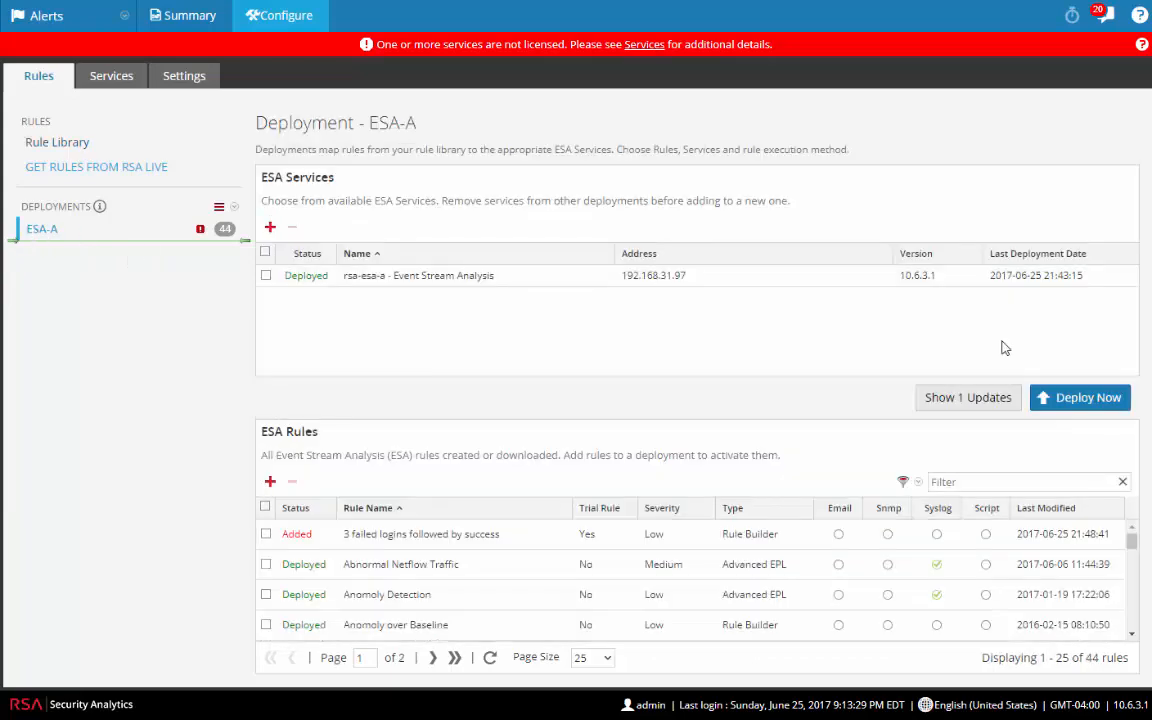
click(962, 400)
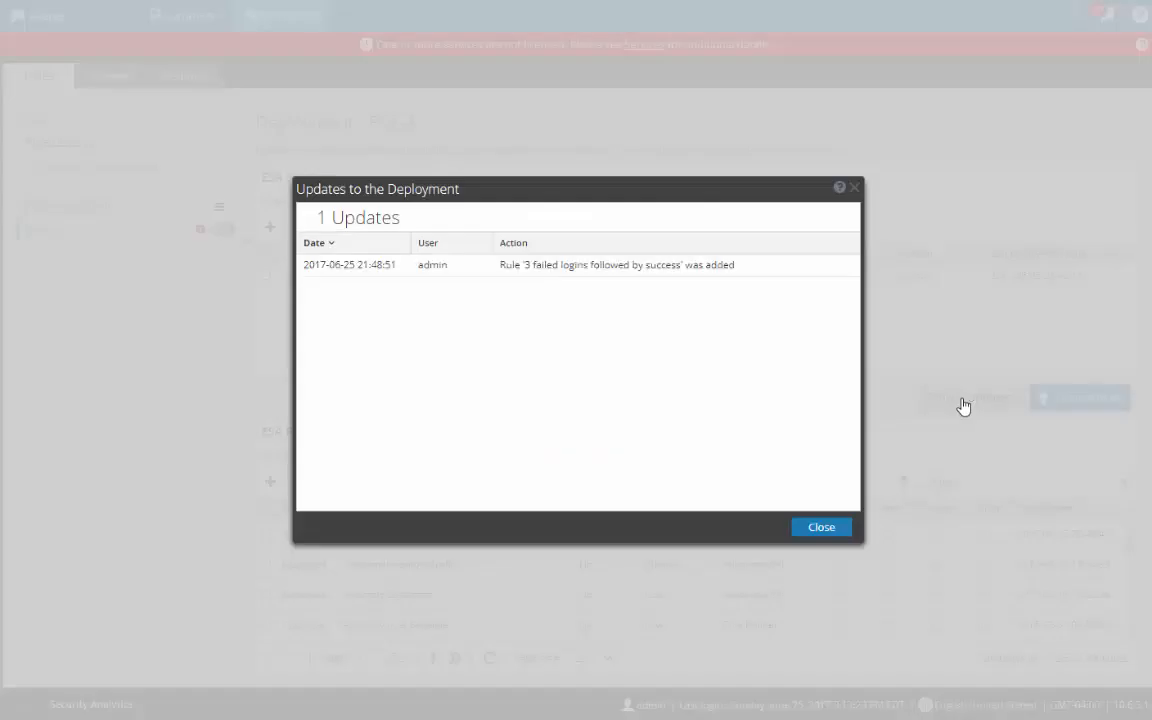
click(822, 527)
click(1083, 402)
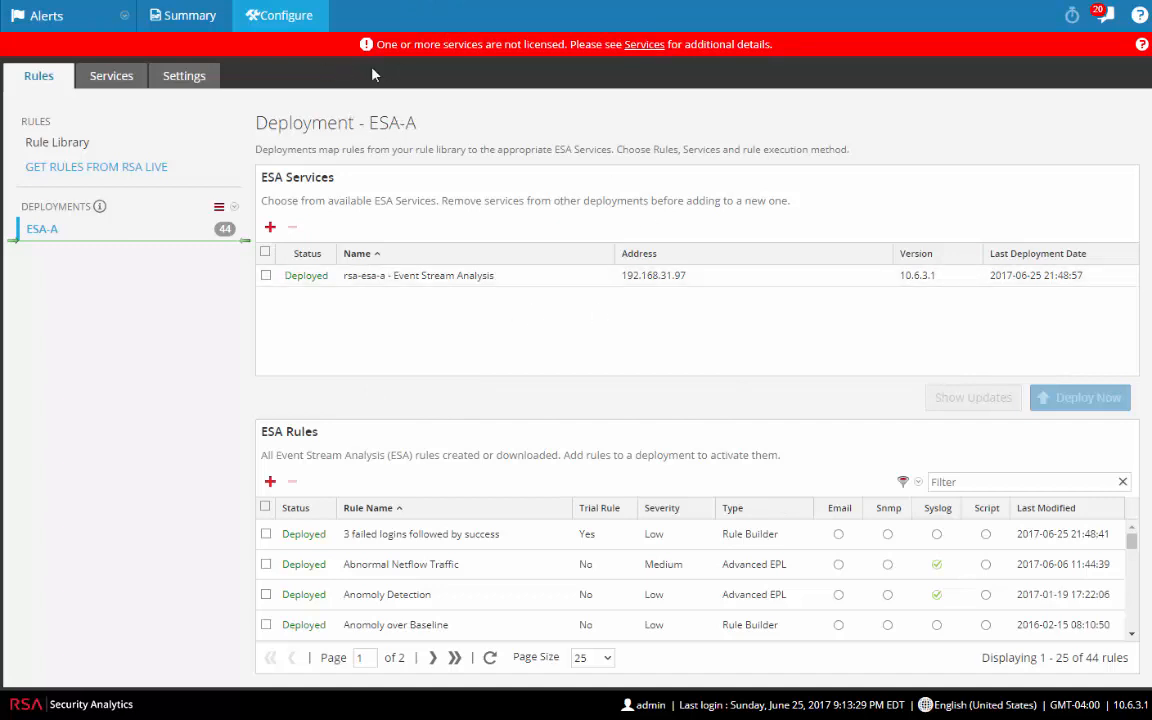
click(193, 20)
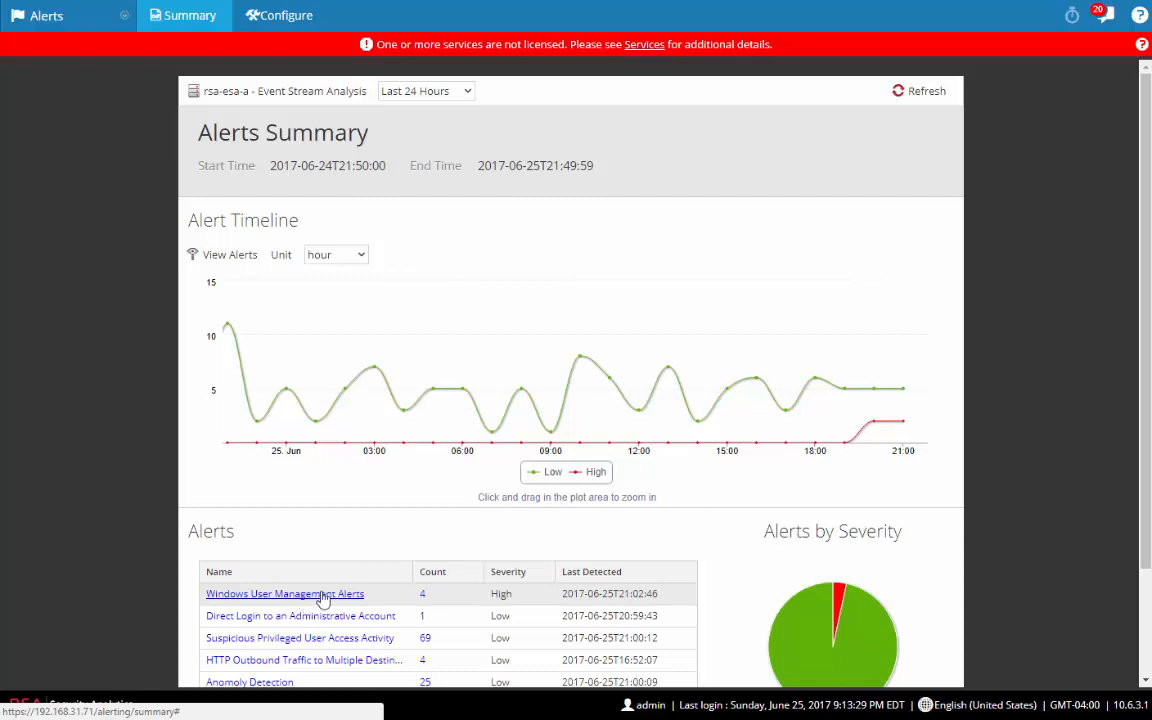
scroll(322, 598, down, 1)
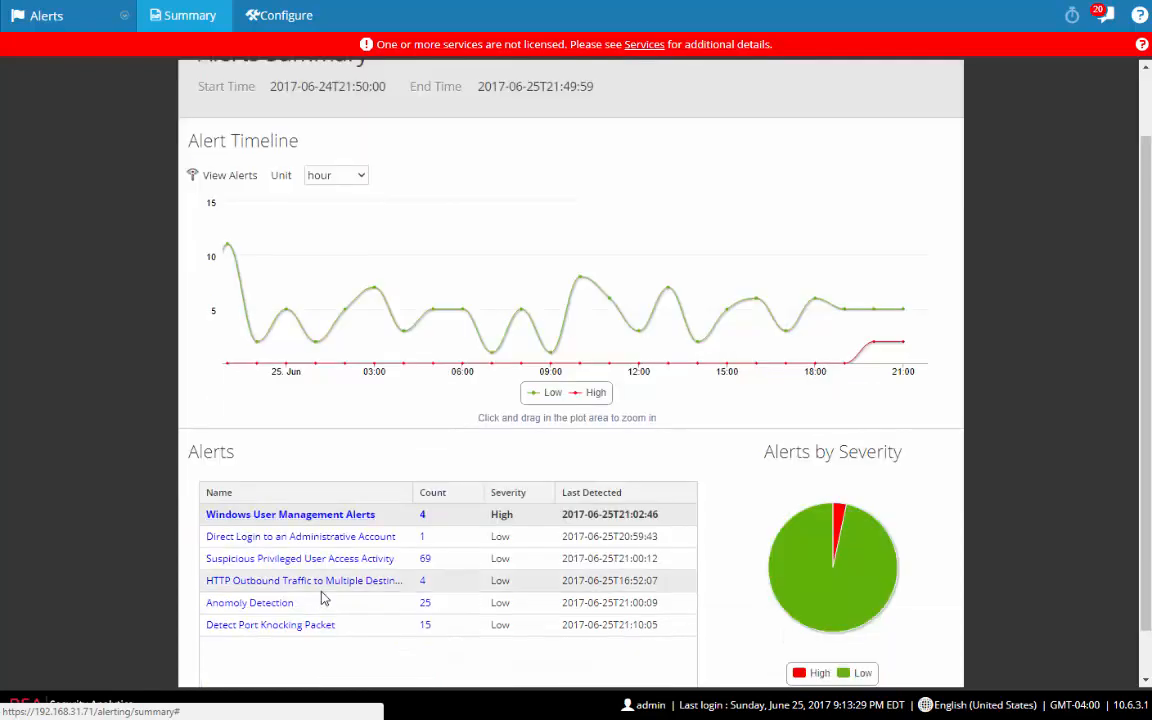
click(302, 519)
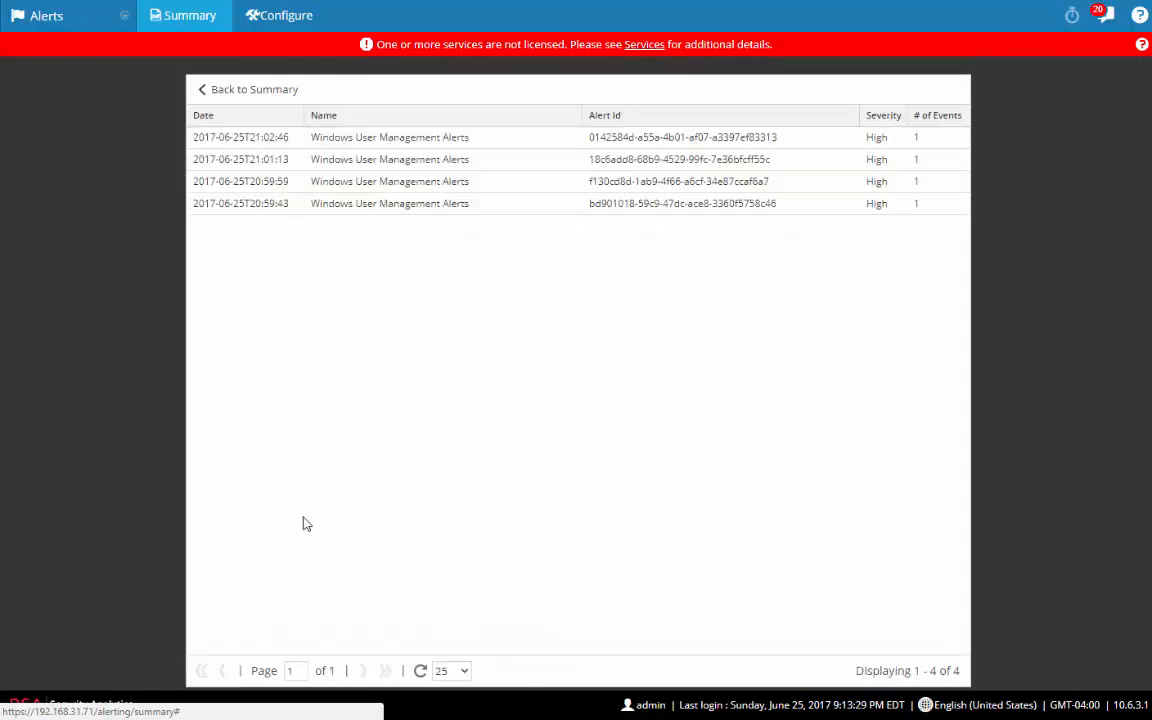
click(434, 205)
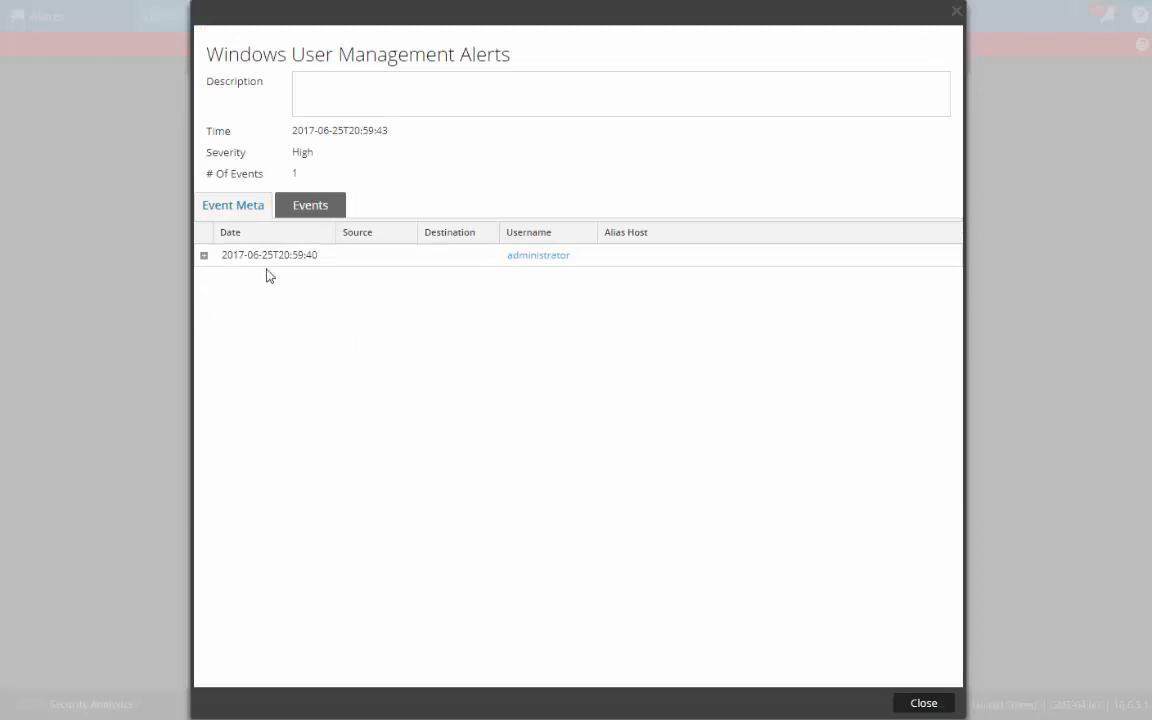
click(204, 256)
scroll(472, 390, down, 5)
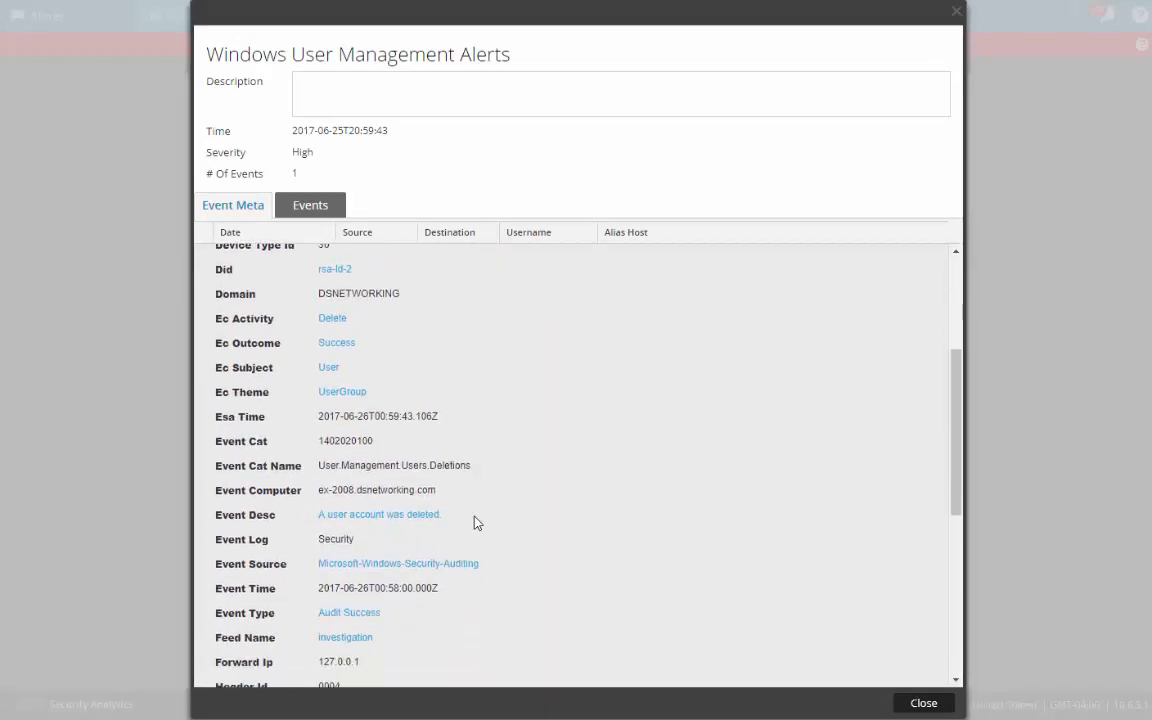
scroll(481, 527, down, 4)
scroll(481, 527, down, 2)
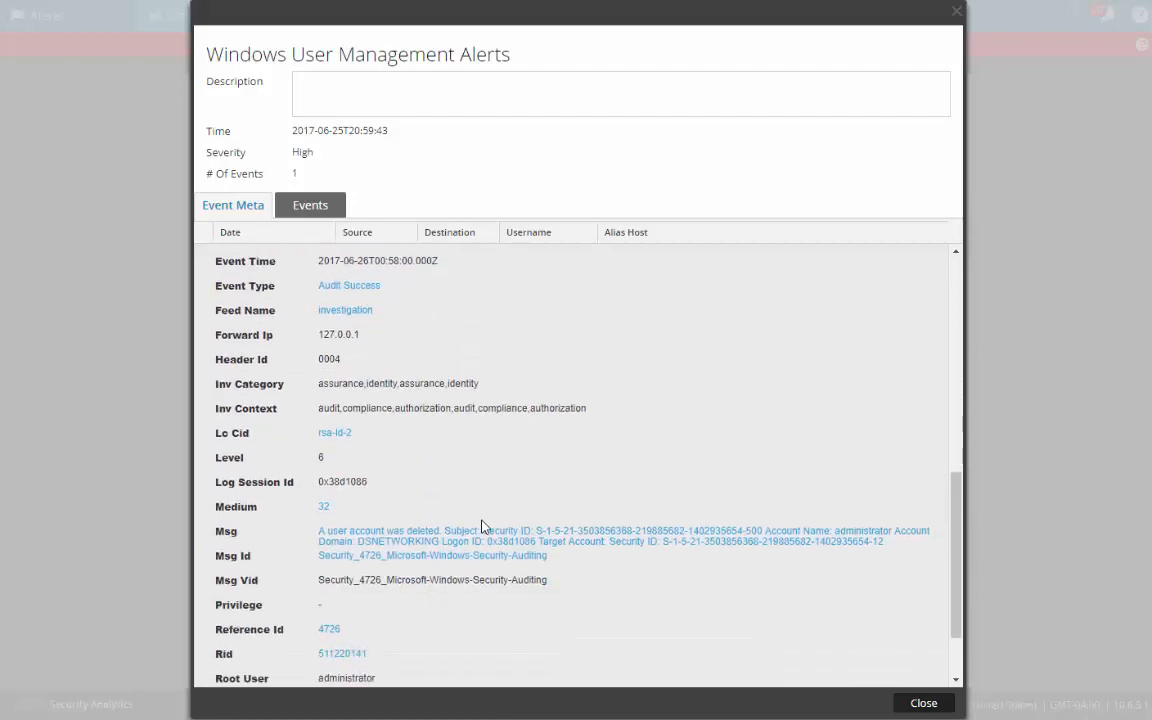
scroll(483, 527, down, 2)
scroll(496, 532, up, 2)
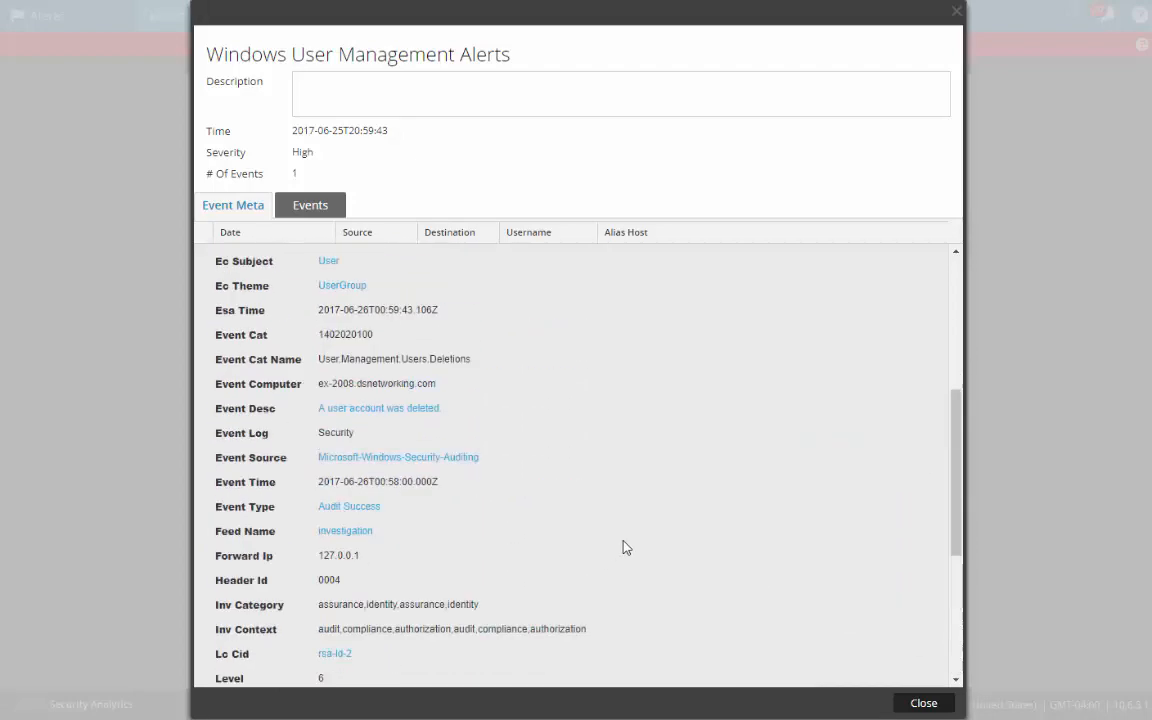
scroll(625, 548, down, 2)
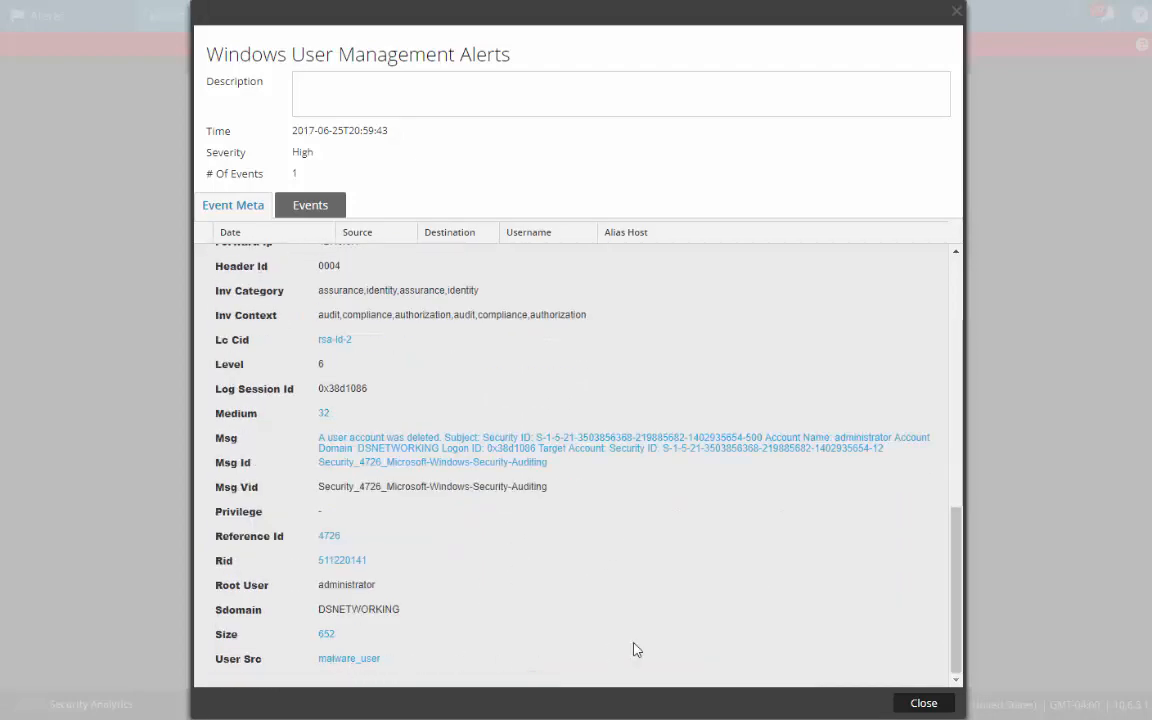
scroll(895, 252, up, 9)
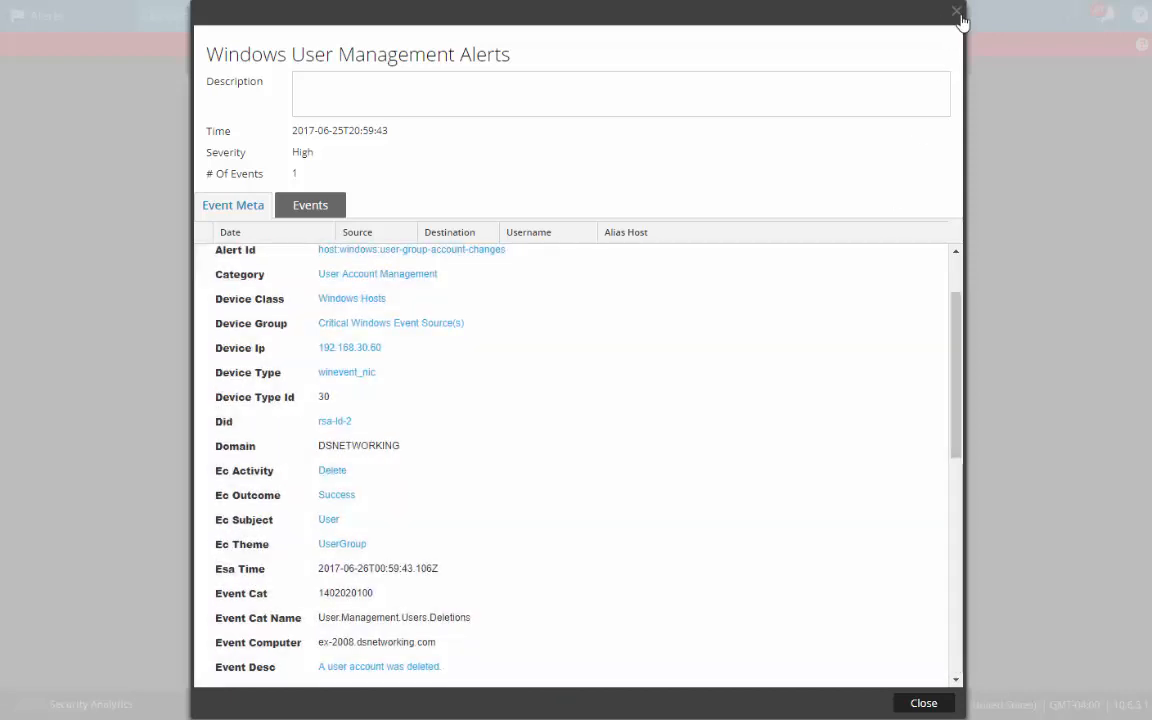
click(957, 12)
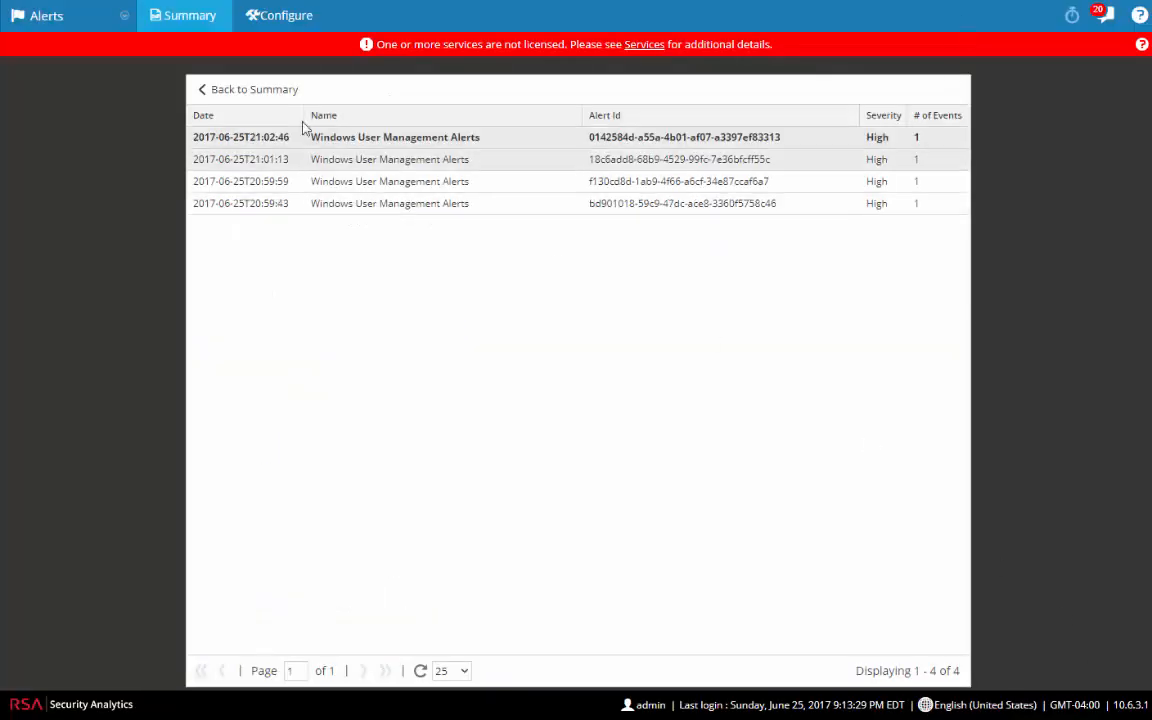
click(373, 145)
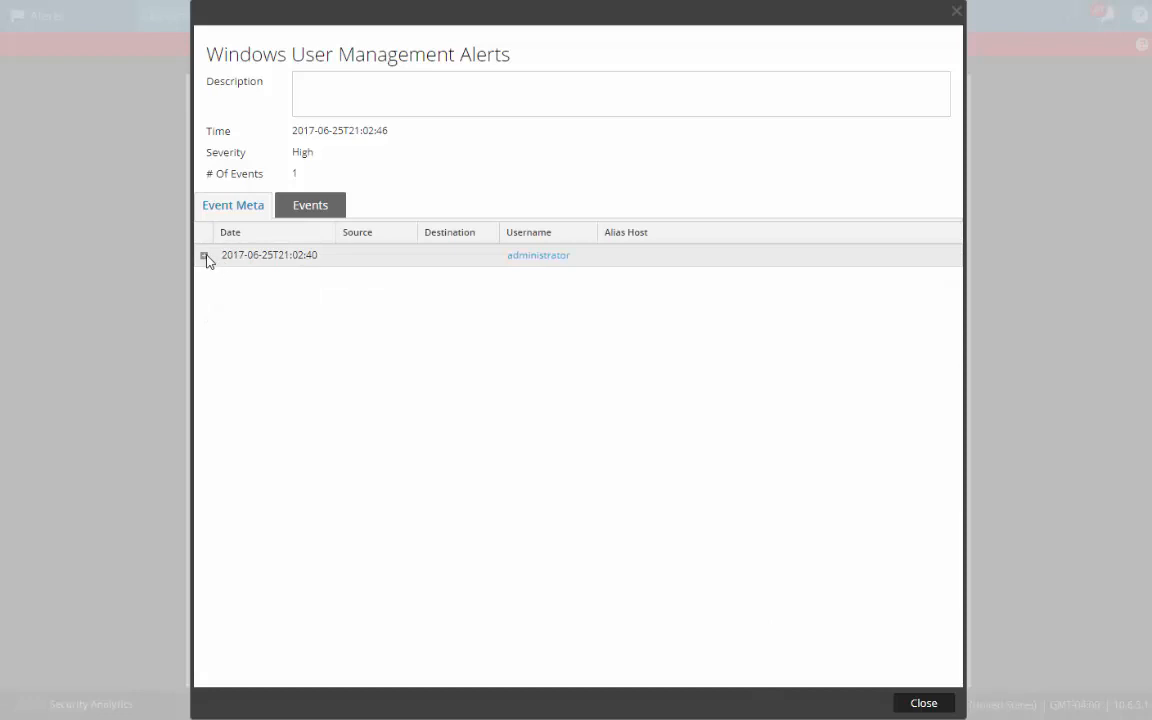
click(204, 257)
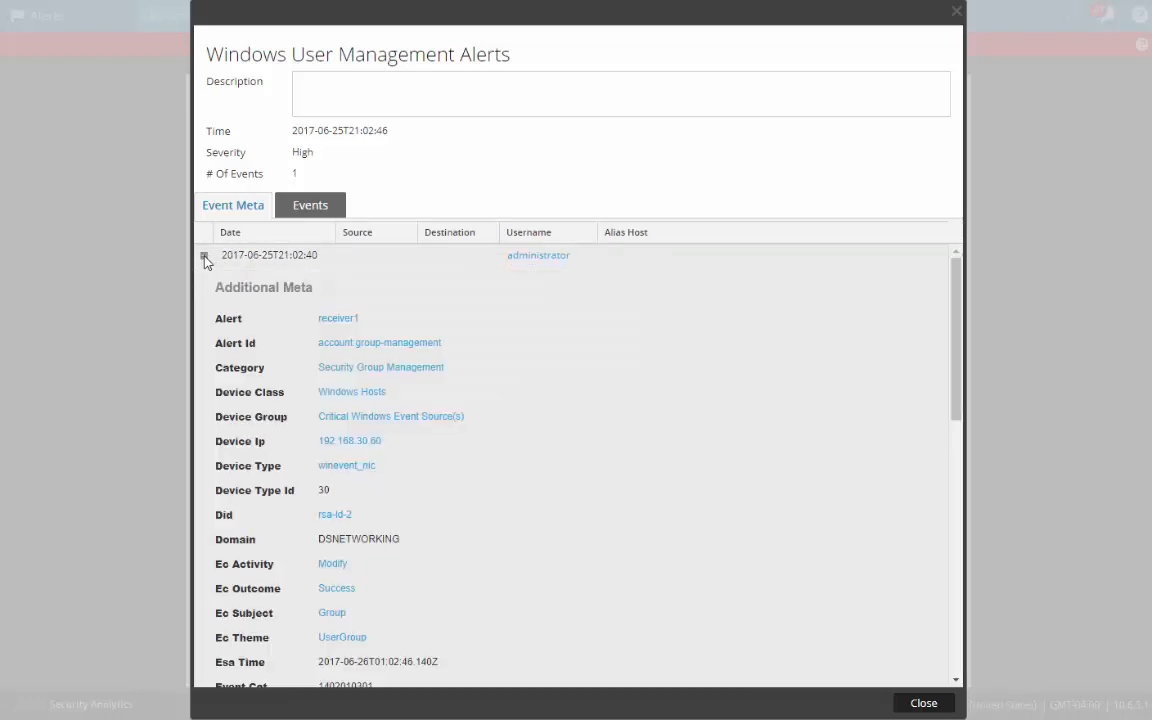
scroll(540, 566, down, 10)
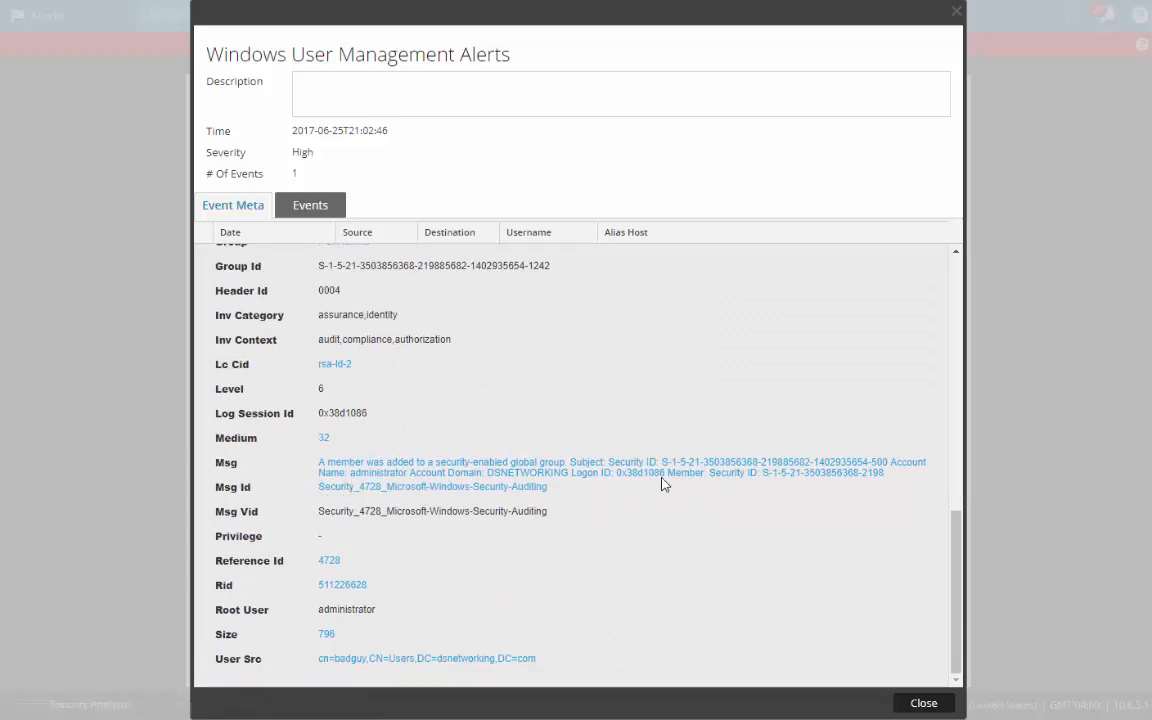
scroll(472, 498, up, 3)
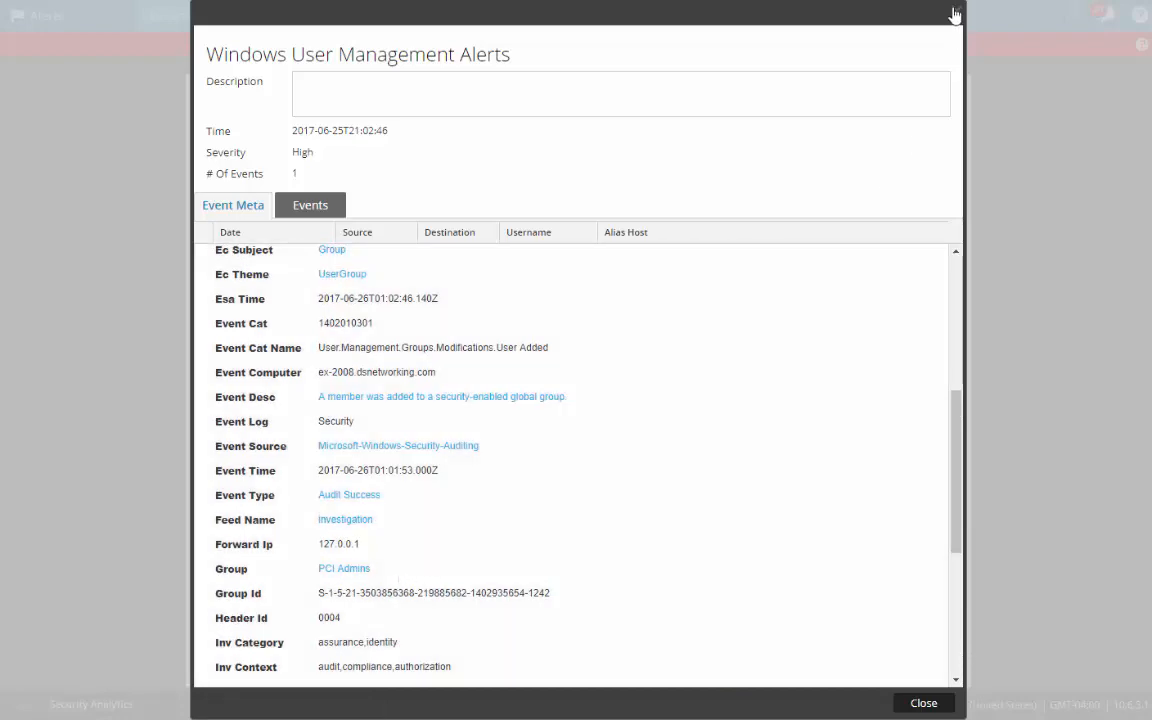
click(953, 12)
click(255, 90)
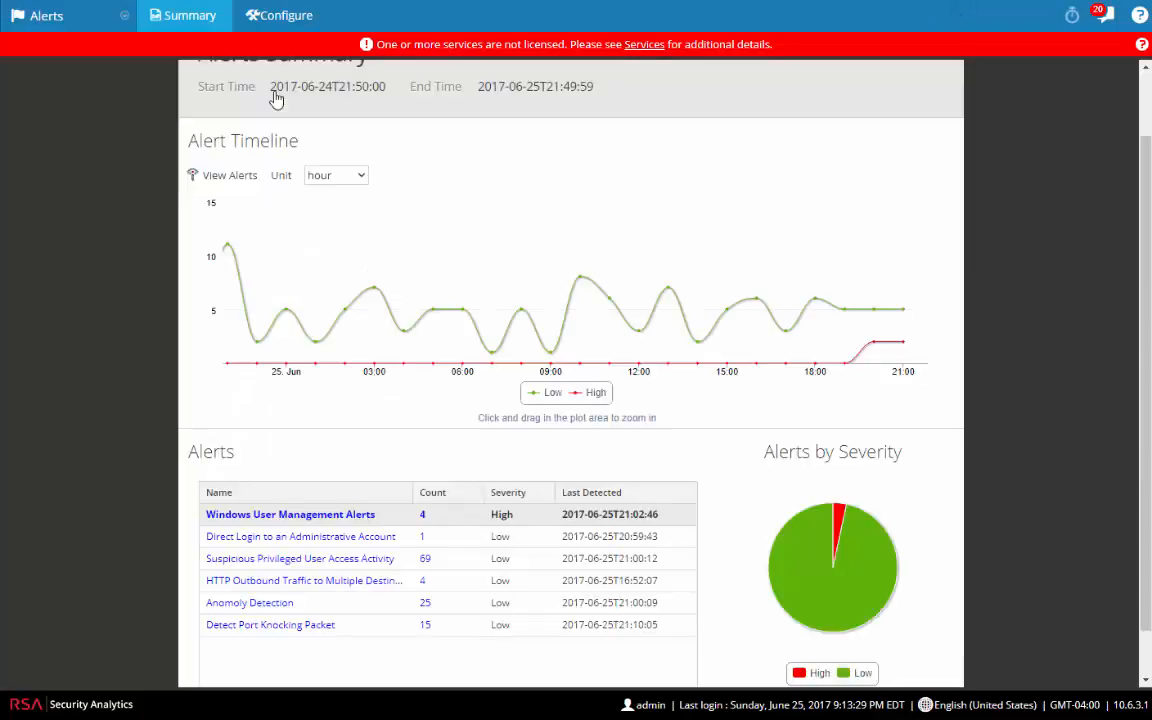
scroll(80, 306, up, 1)
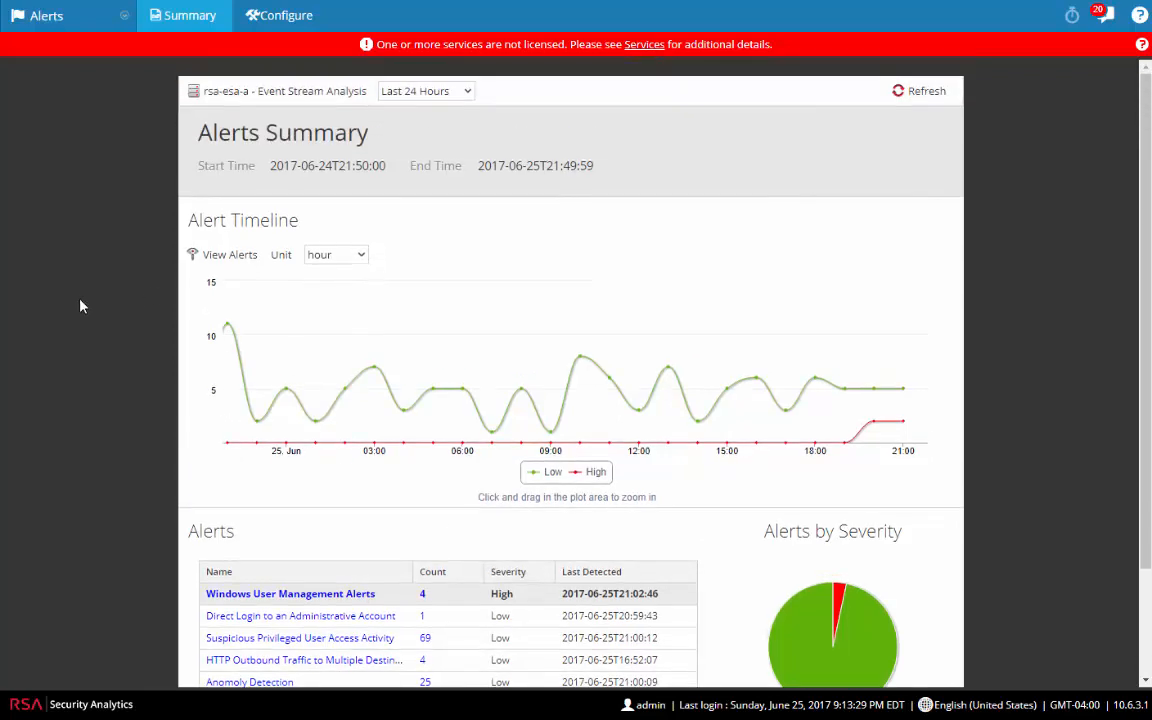